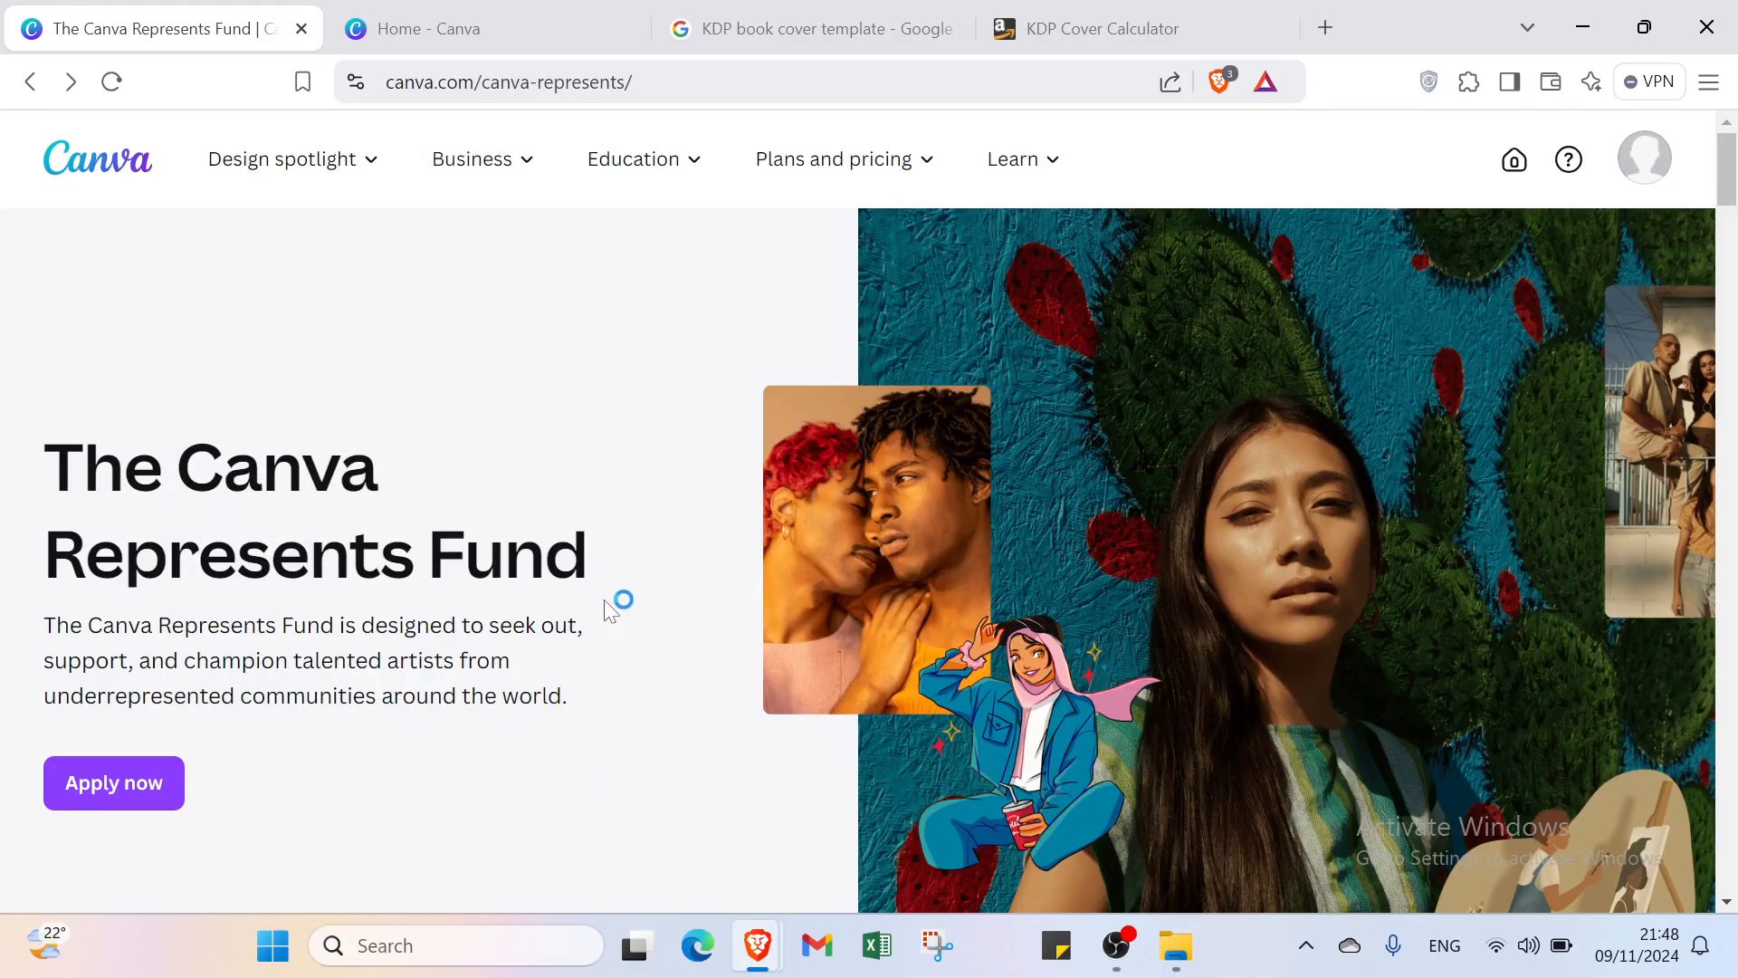
# Look through the Canva Represents Fund page, from the introduction to the artist quotes
pyautogui.scroll(-4, 601, 602)
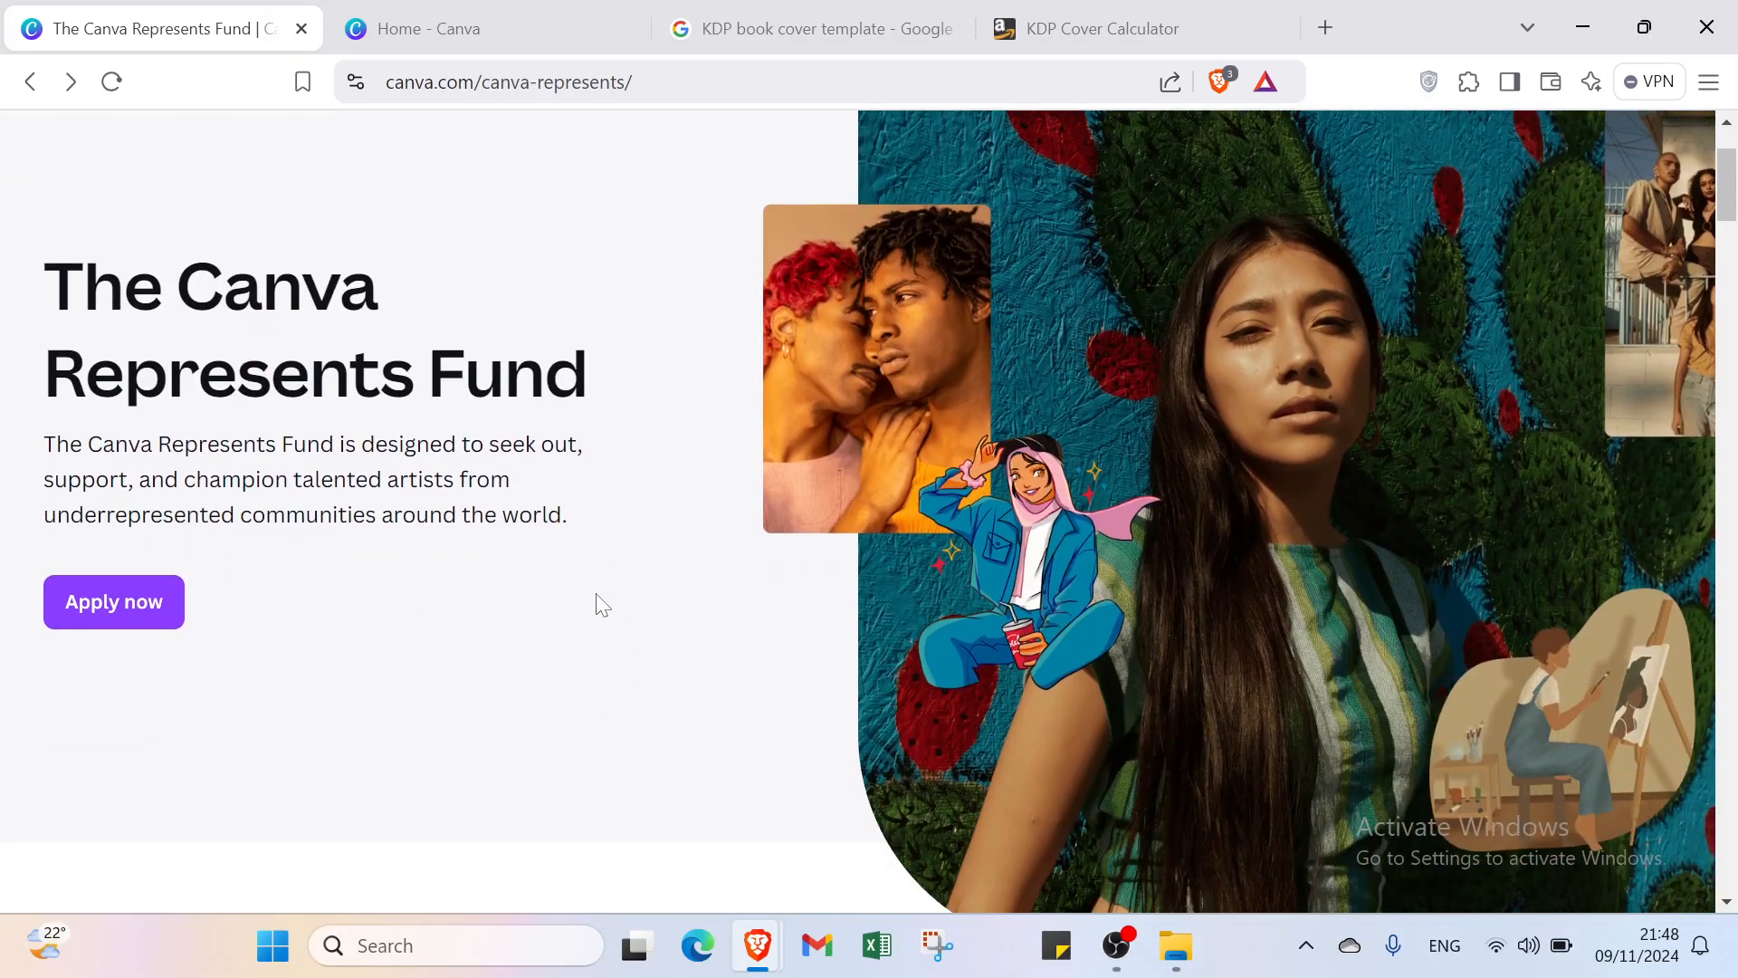
pyautogui.scroll(-5, 602, 604)
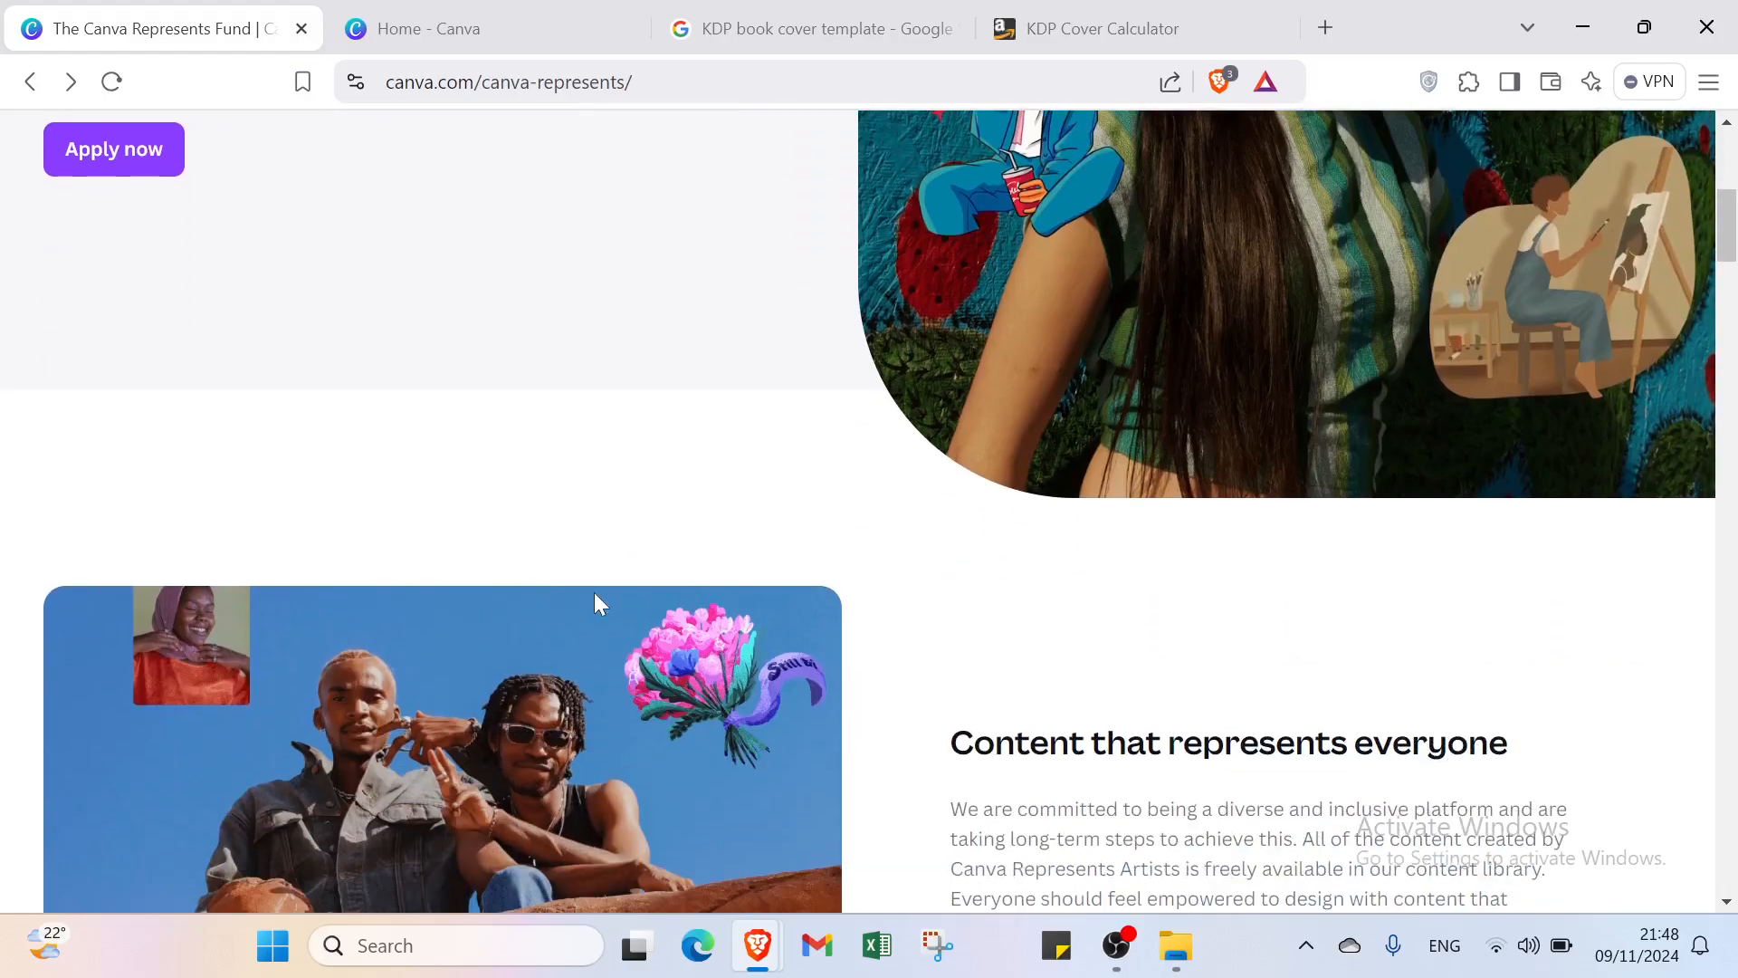
pyautogui.scroll(-6, 594, 603)
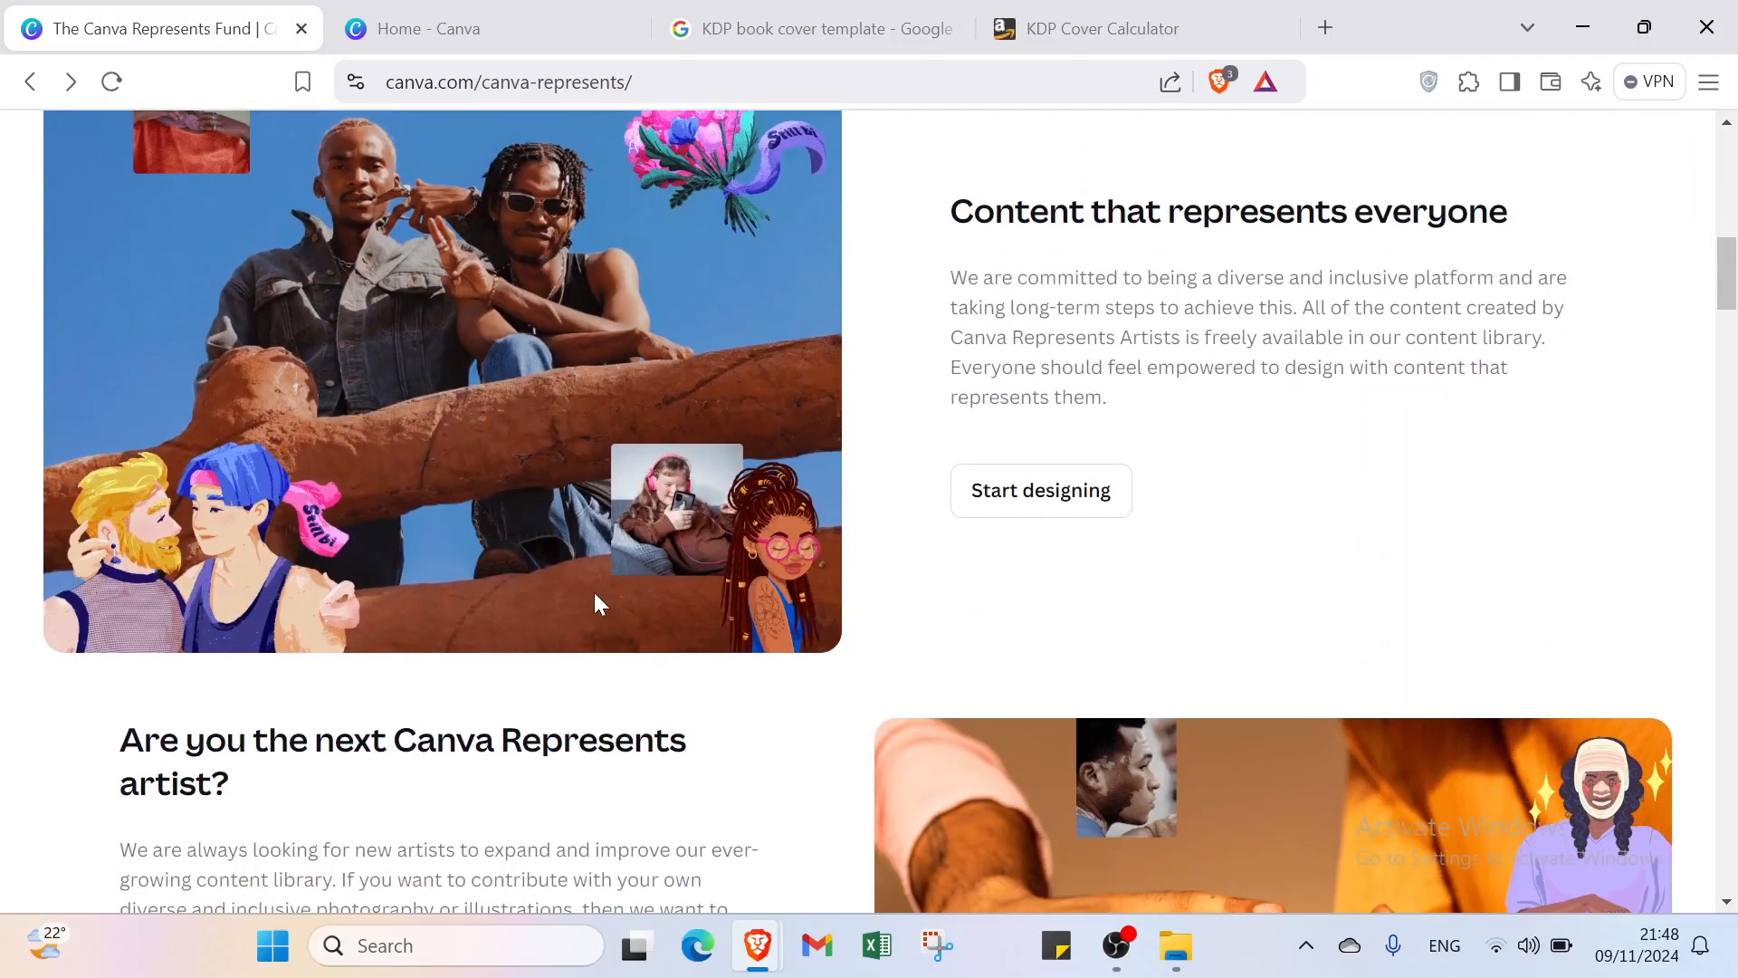
pyautogui.scroll(-5, 598, 602)
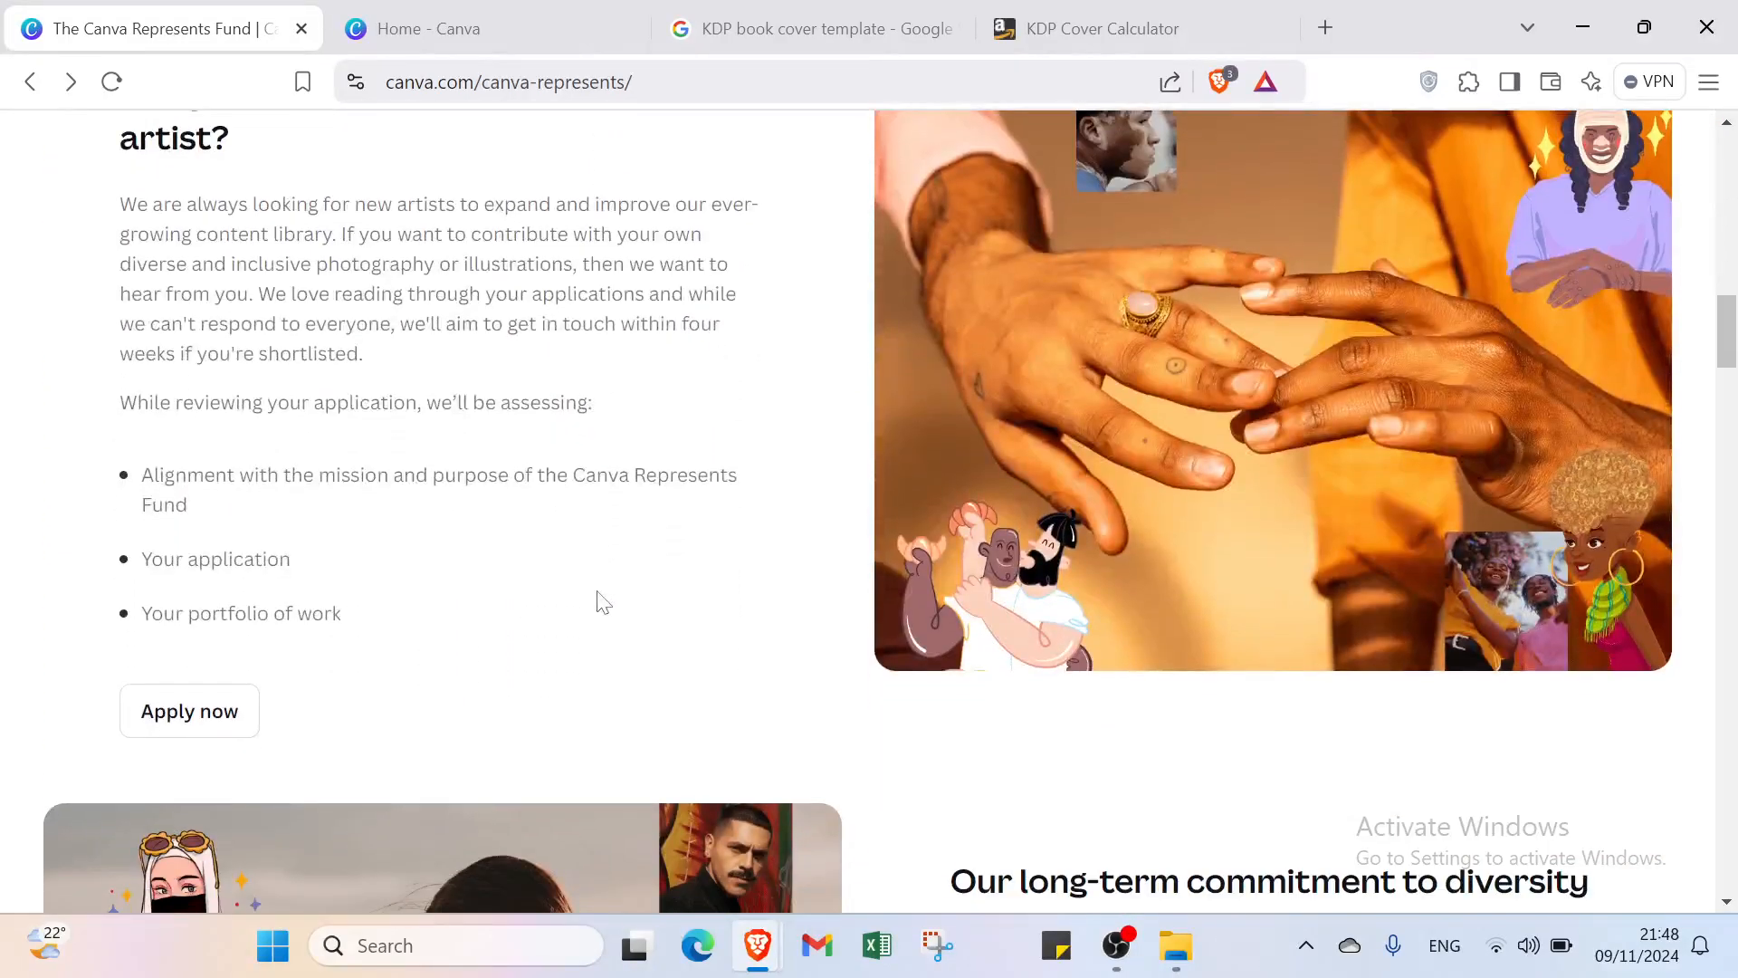
pyautogui.scroll(-3, 601, 602)
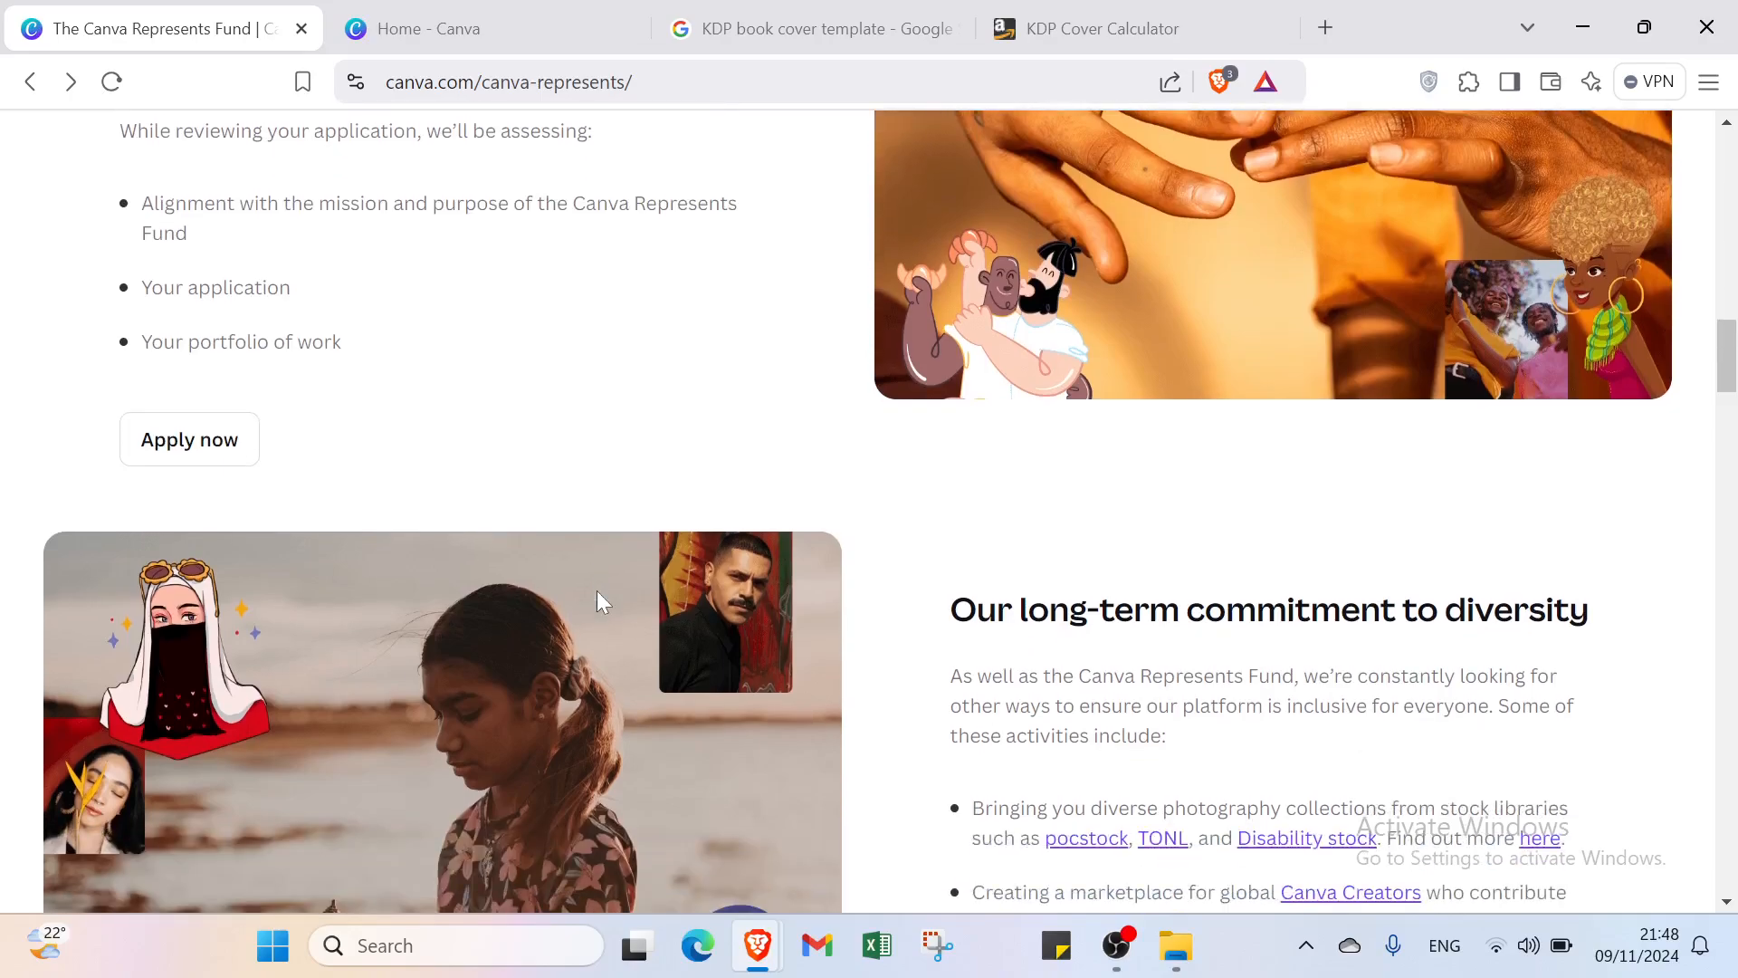
pyautogui.scroll(-1, 597, 602)
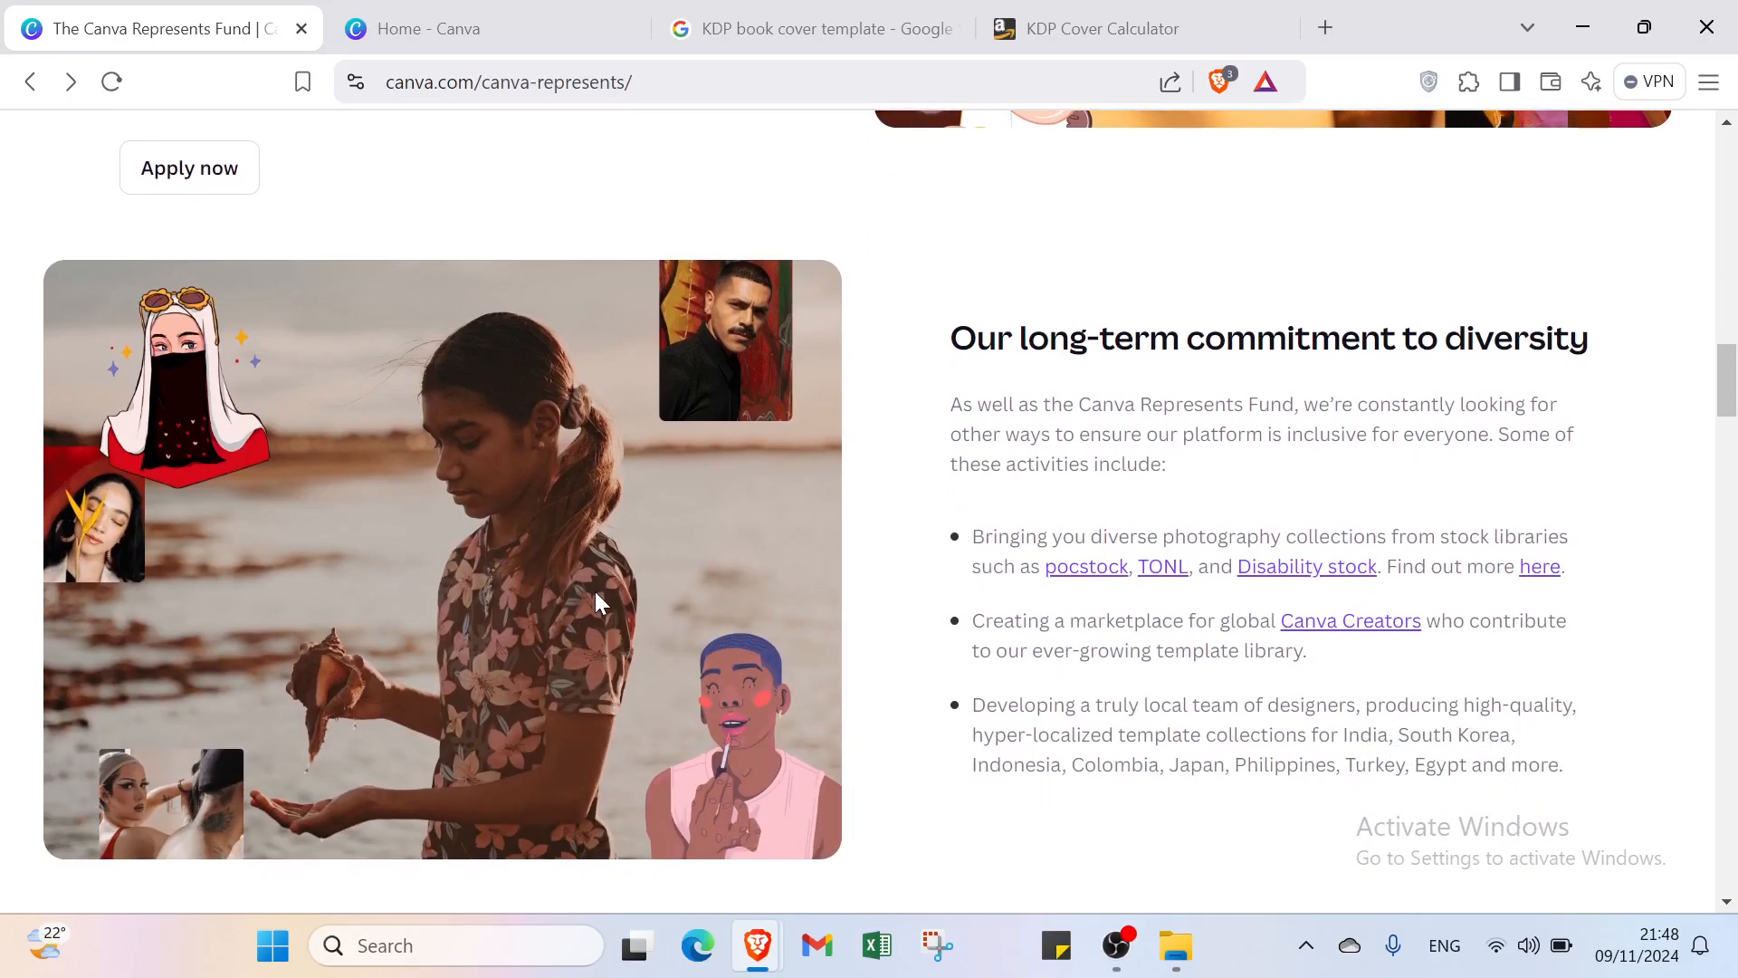
pyautogui.scroll(-4, 595, 594)
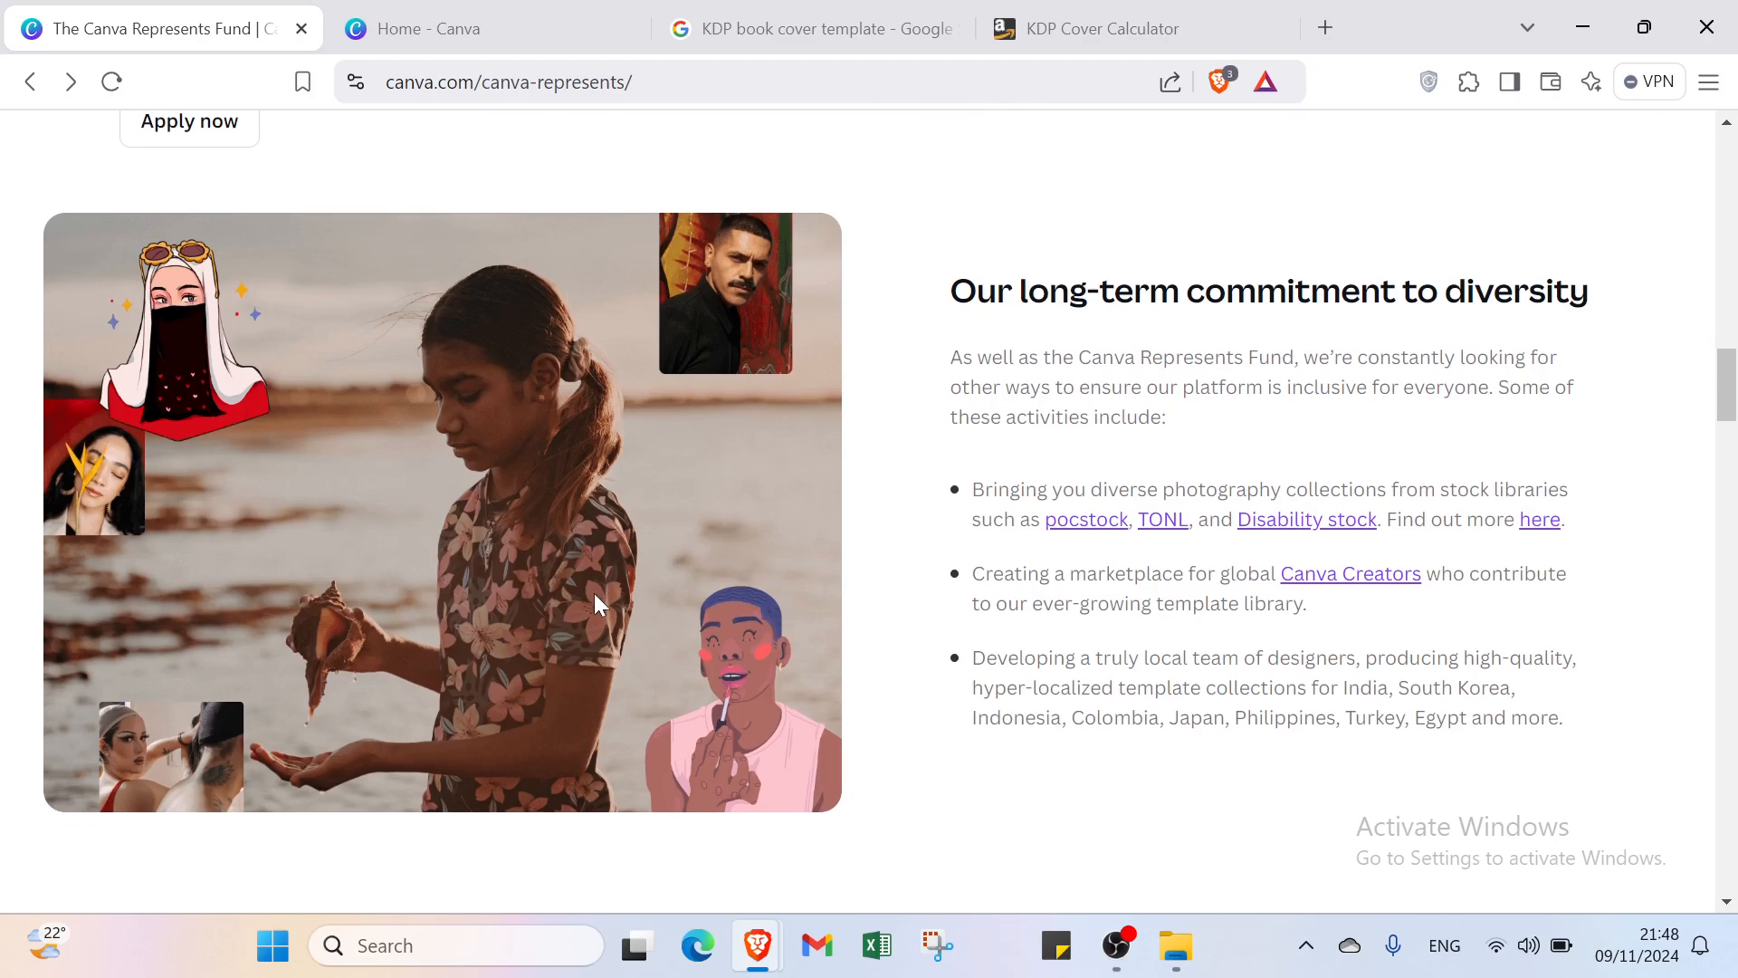
pyautogui.scroll(-3, 598, 603)
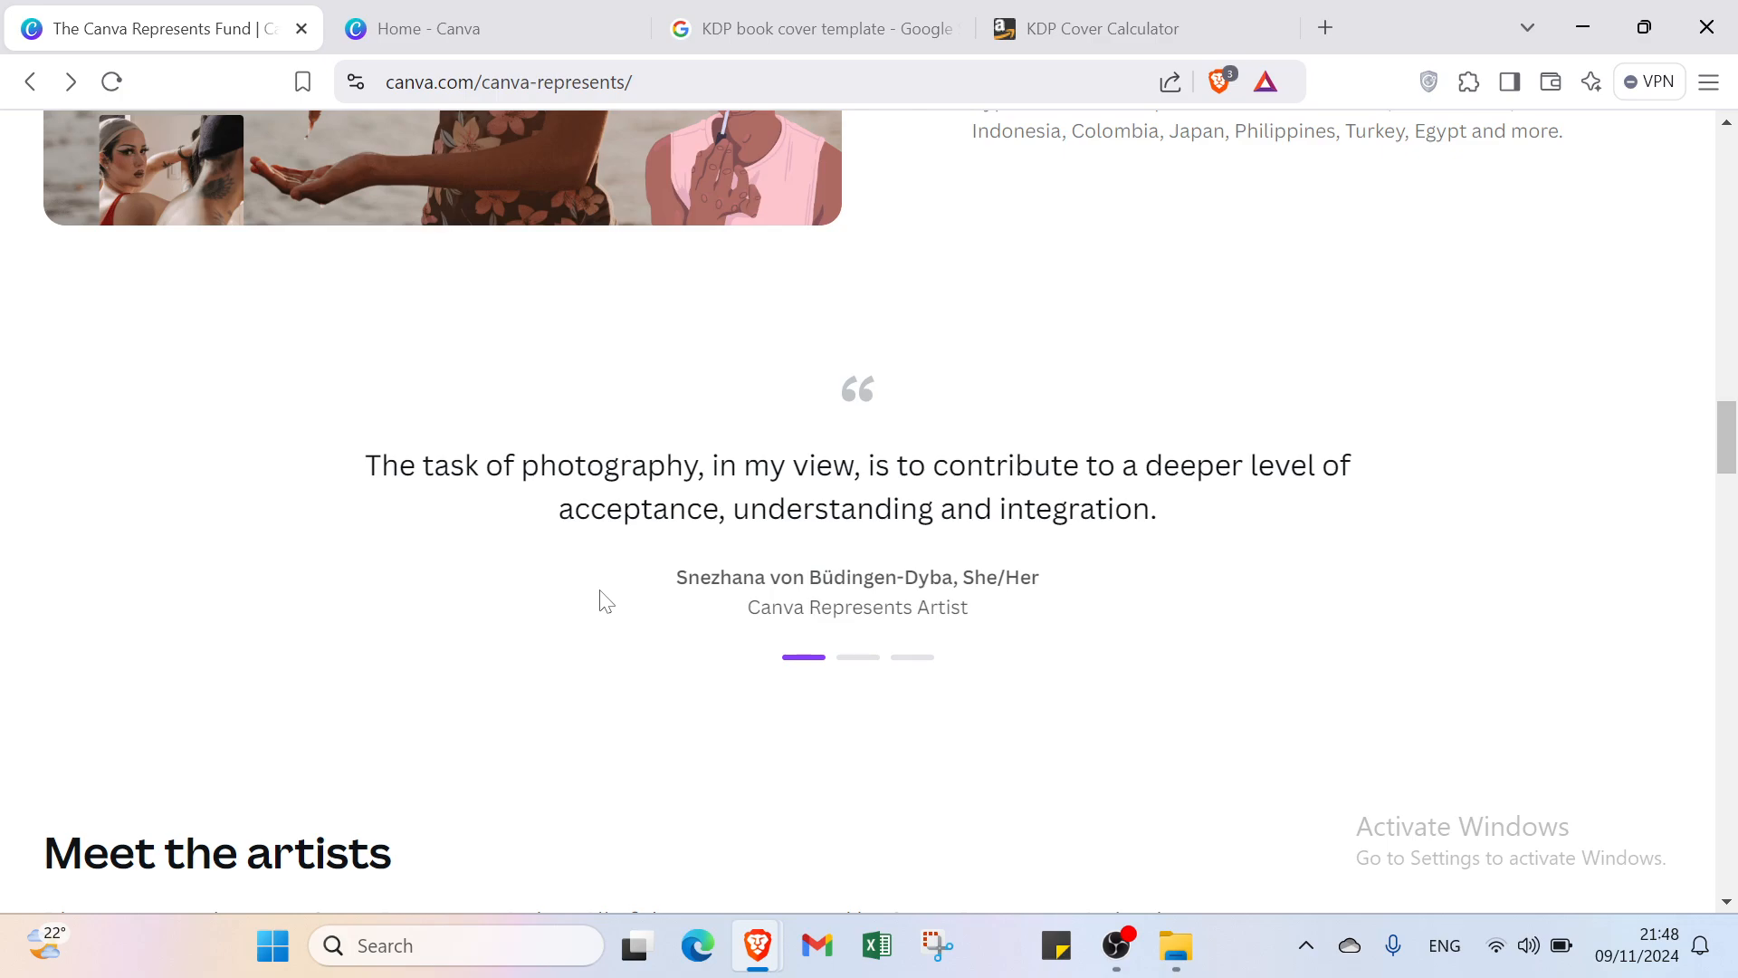
pyautogui.scroll(20, 867, 548)
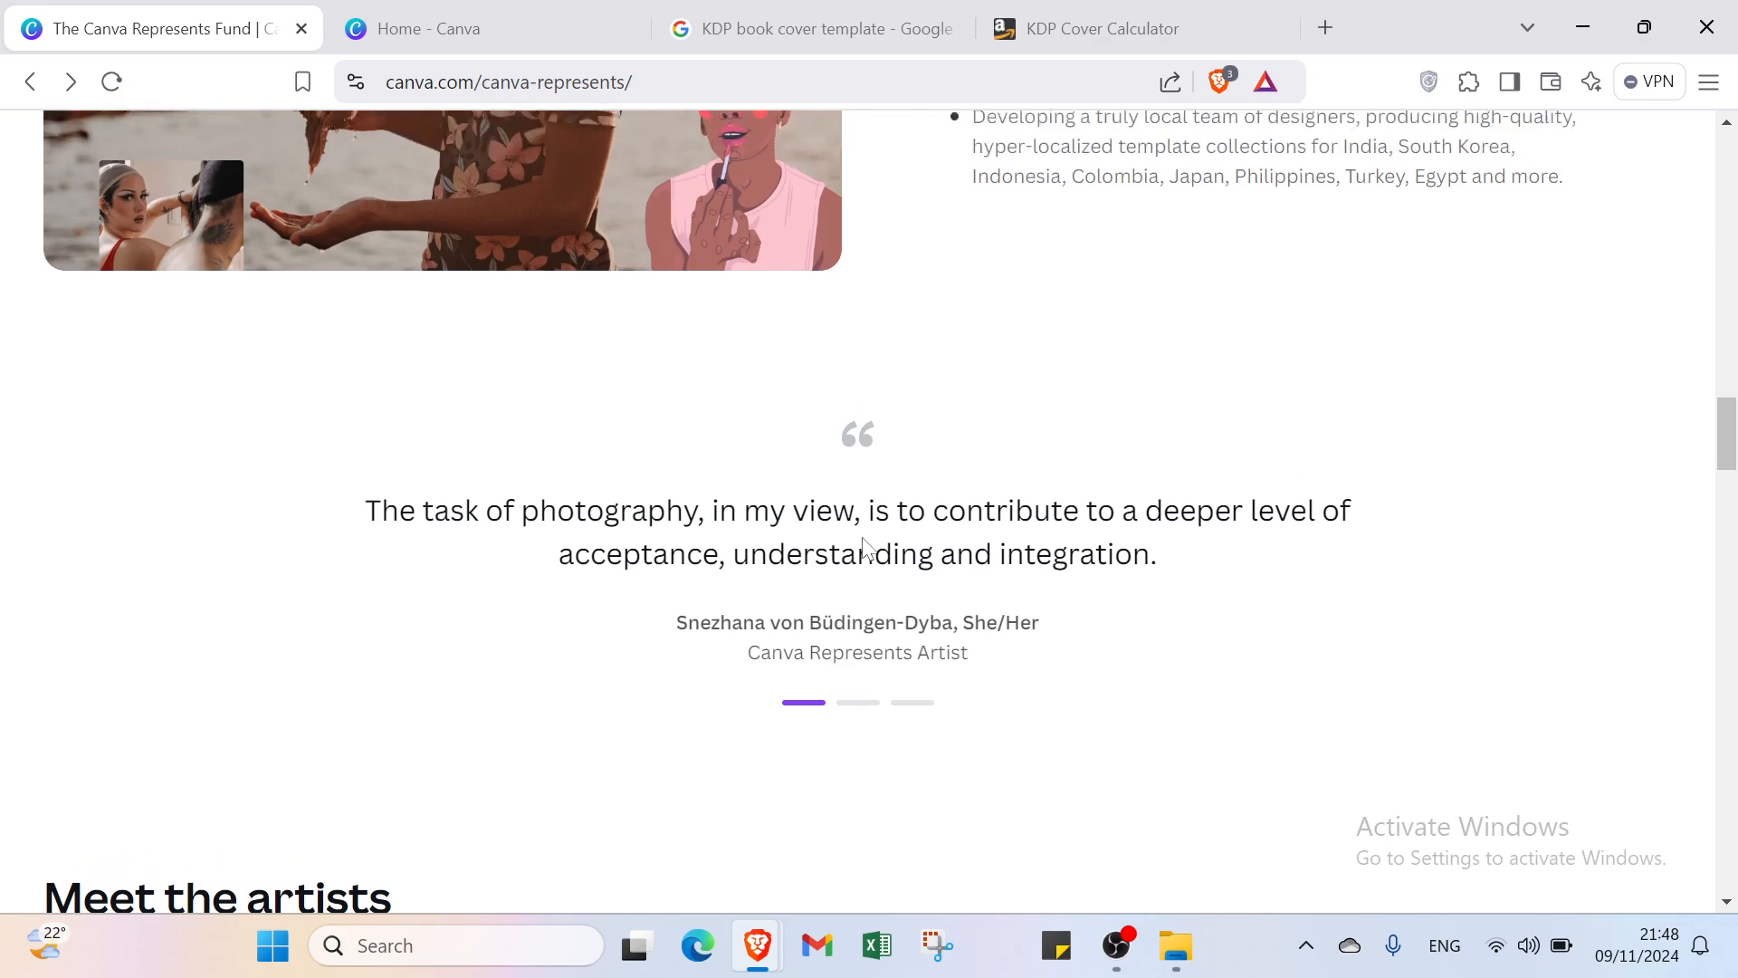
pyautogui.scroll(10, 867, 548)
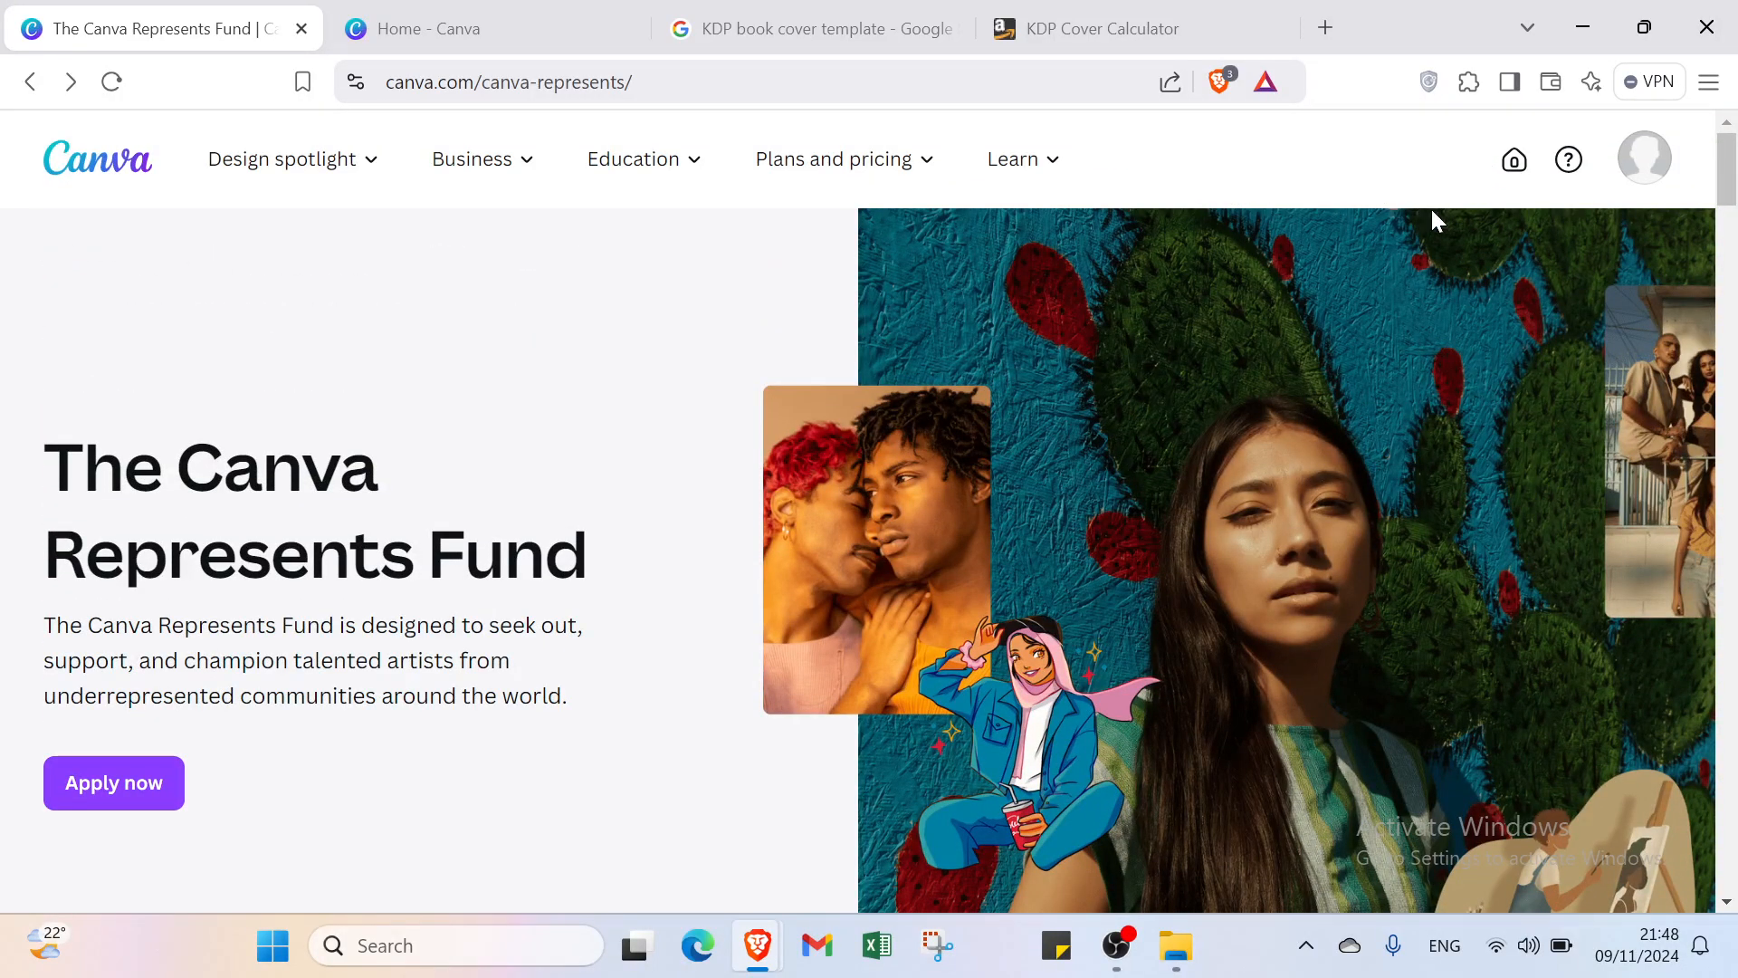
# Look over the account menu on the Canva Represents page, the Canva home page and the KDP book cover template search results
pyautogui.click(1646, 163)
pyautogui.click(1368, 154)
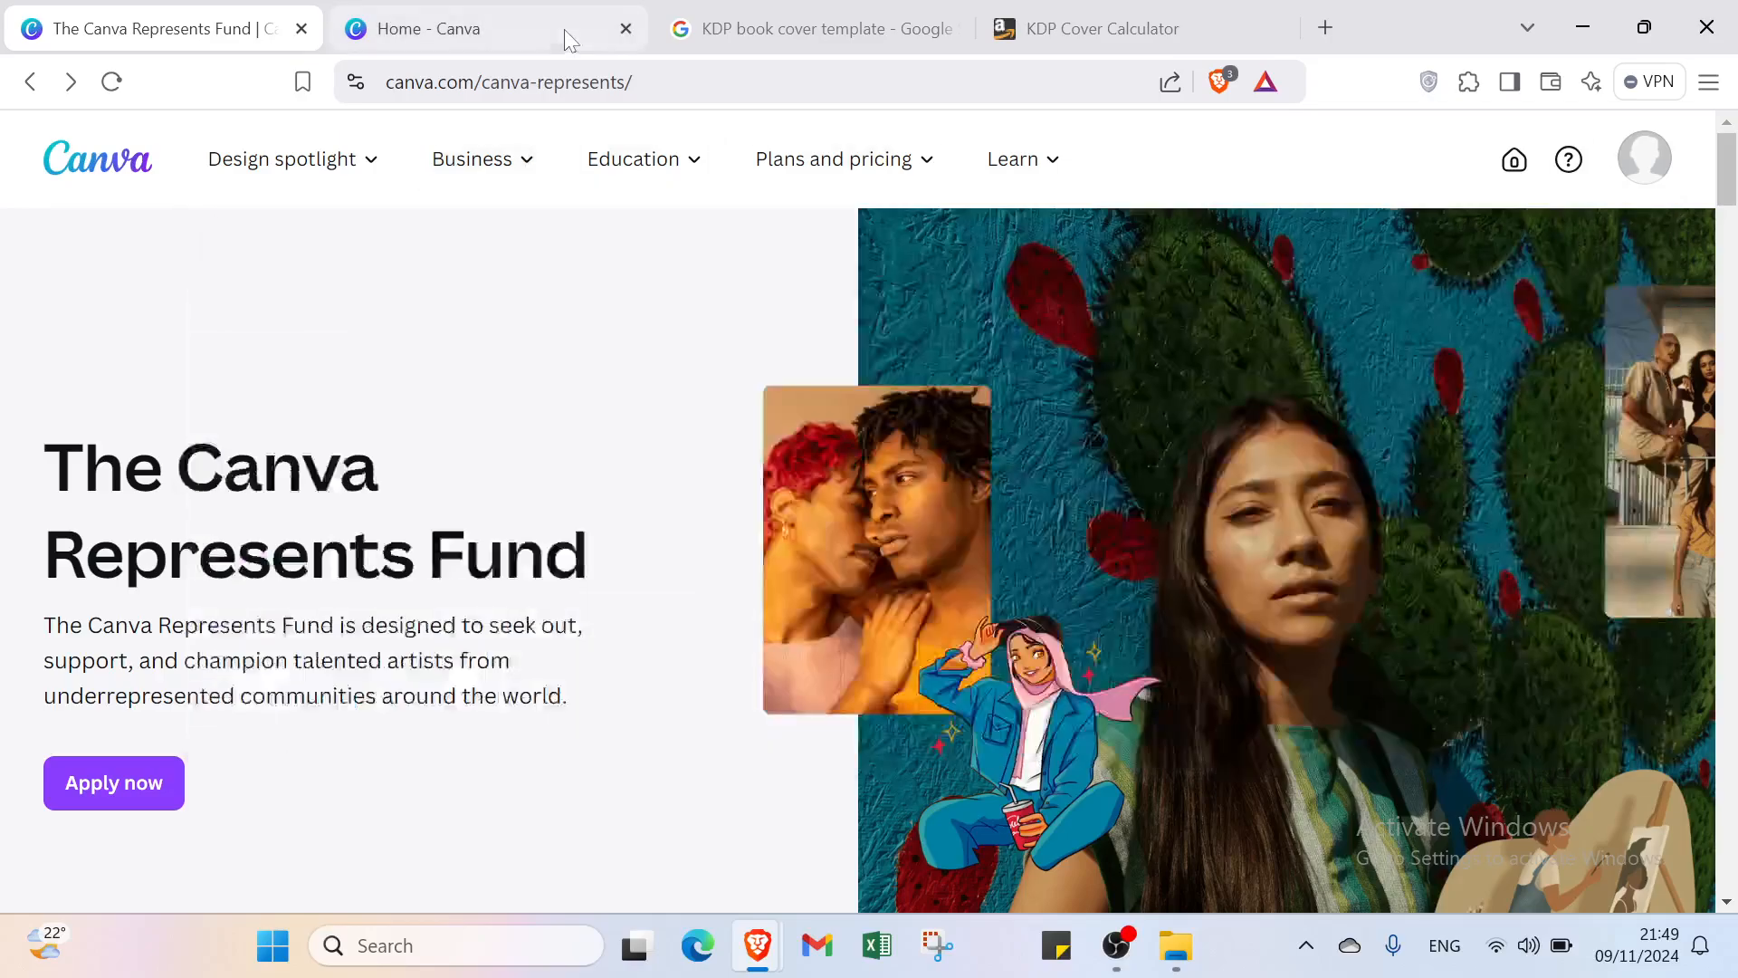
pyautogui.click(563, 29)
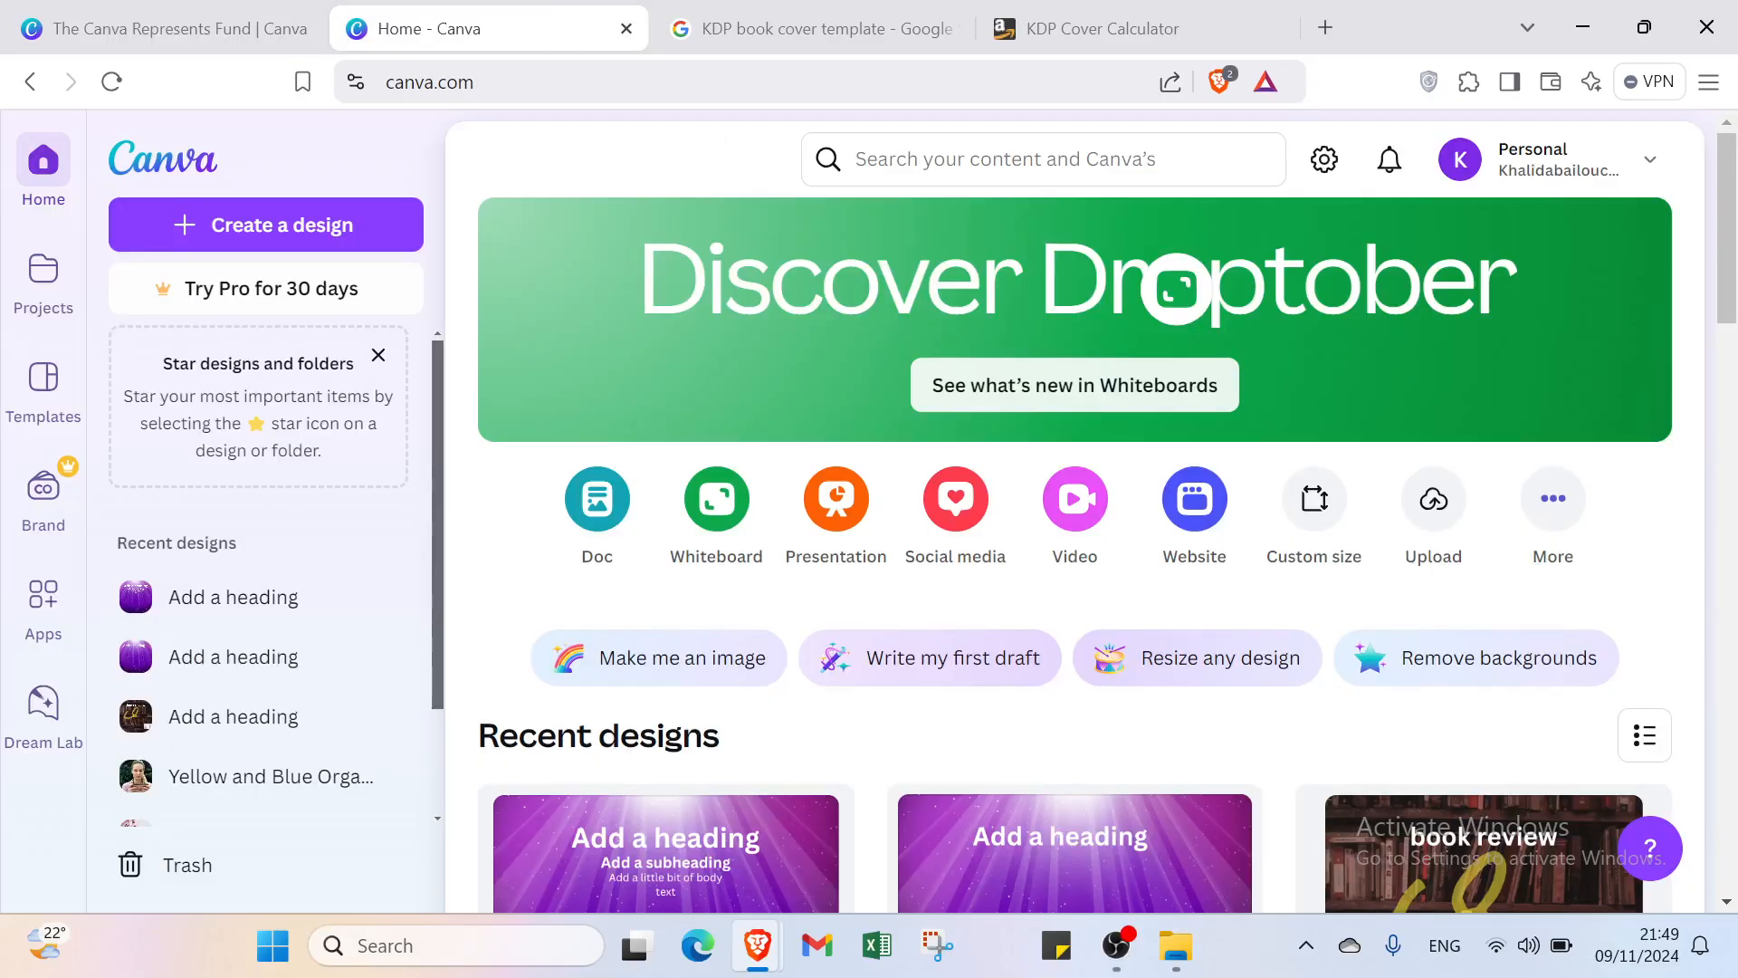
pyautogui.click(79, 16)
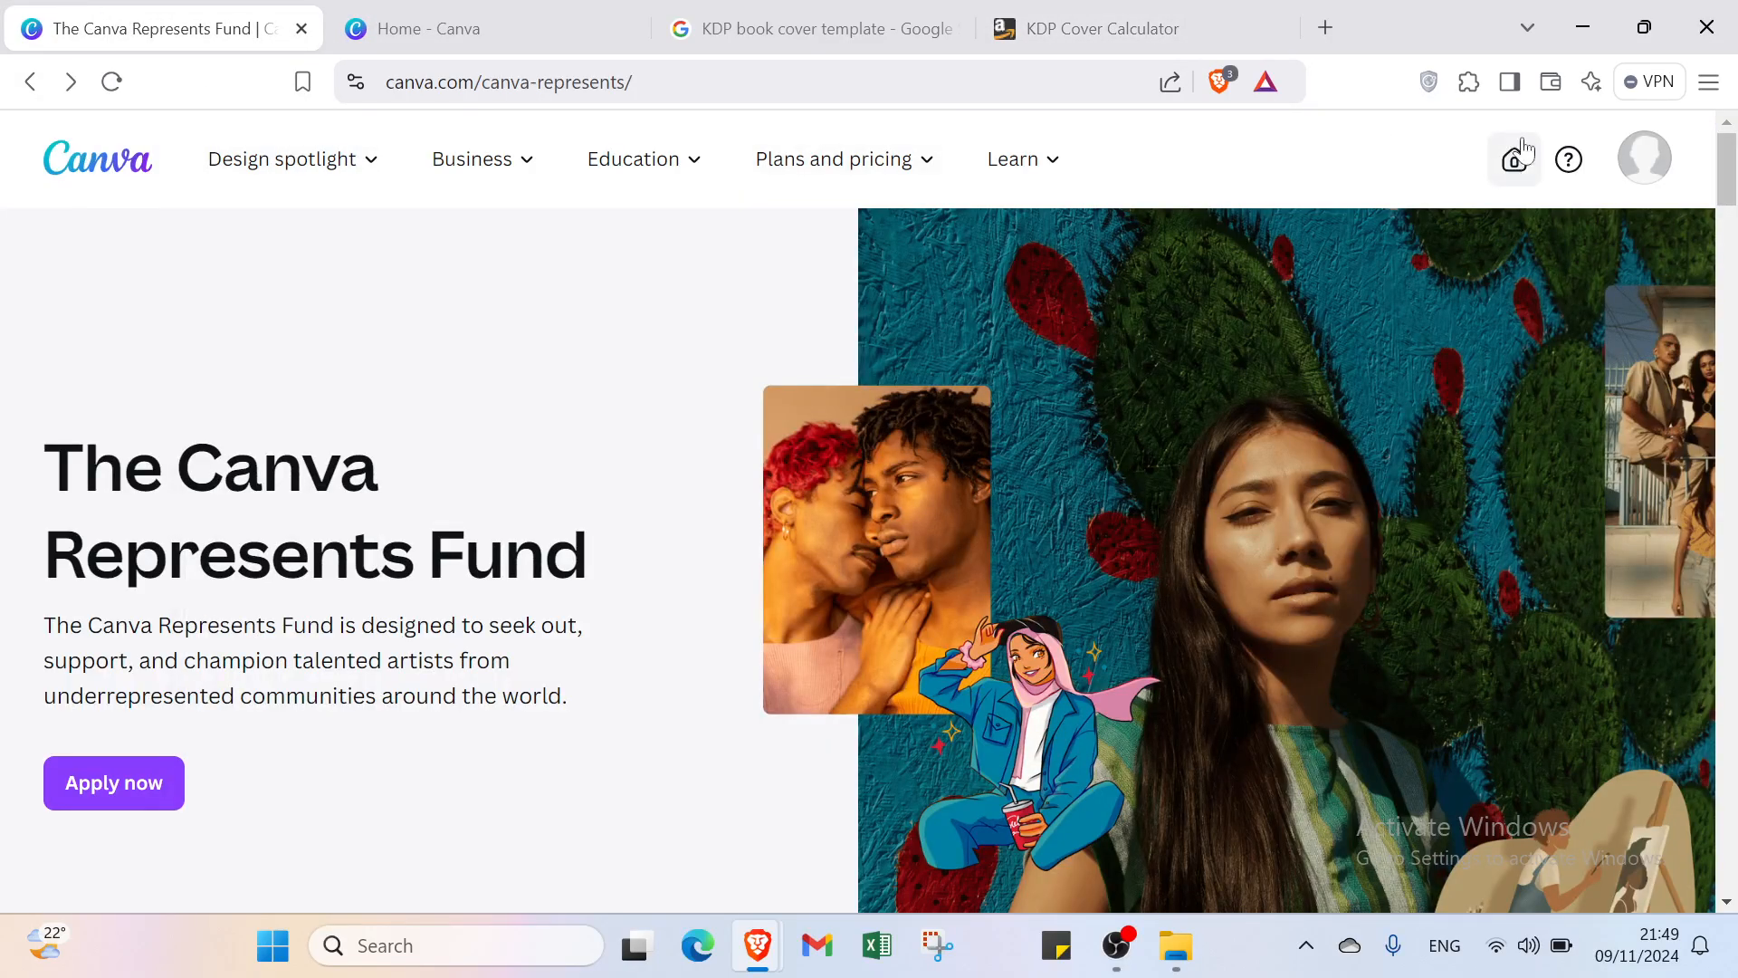
pyautogui.click(1646, 168)
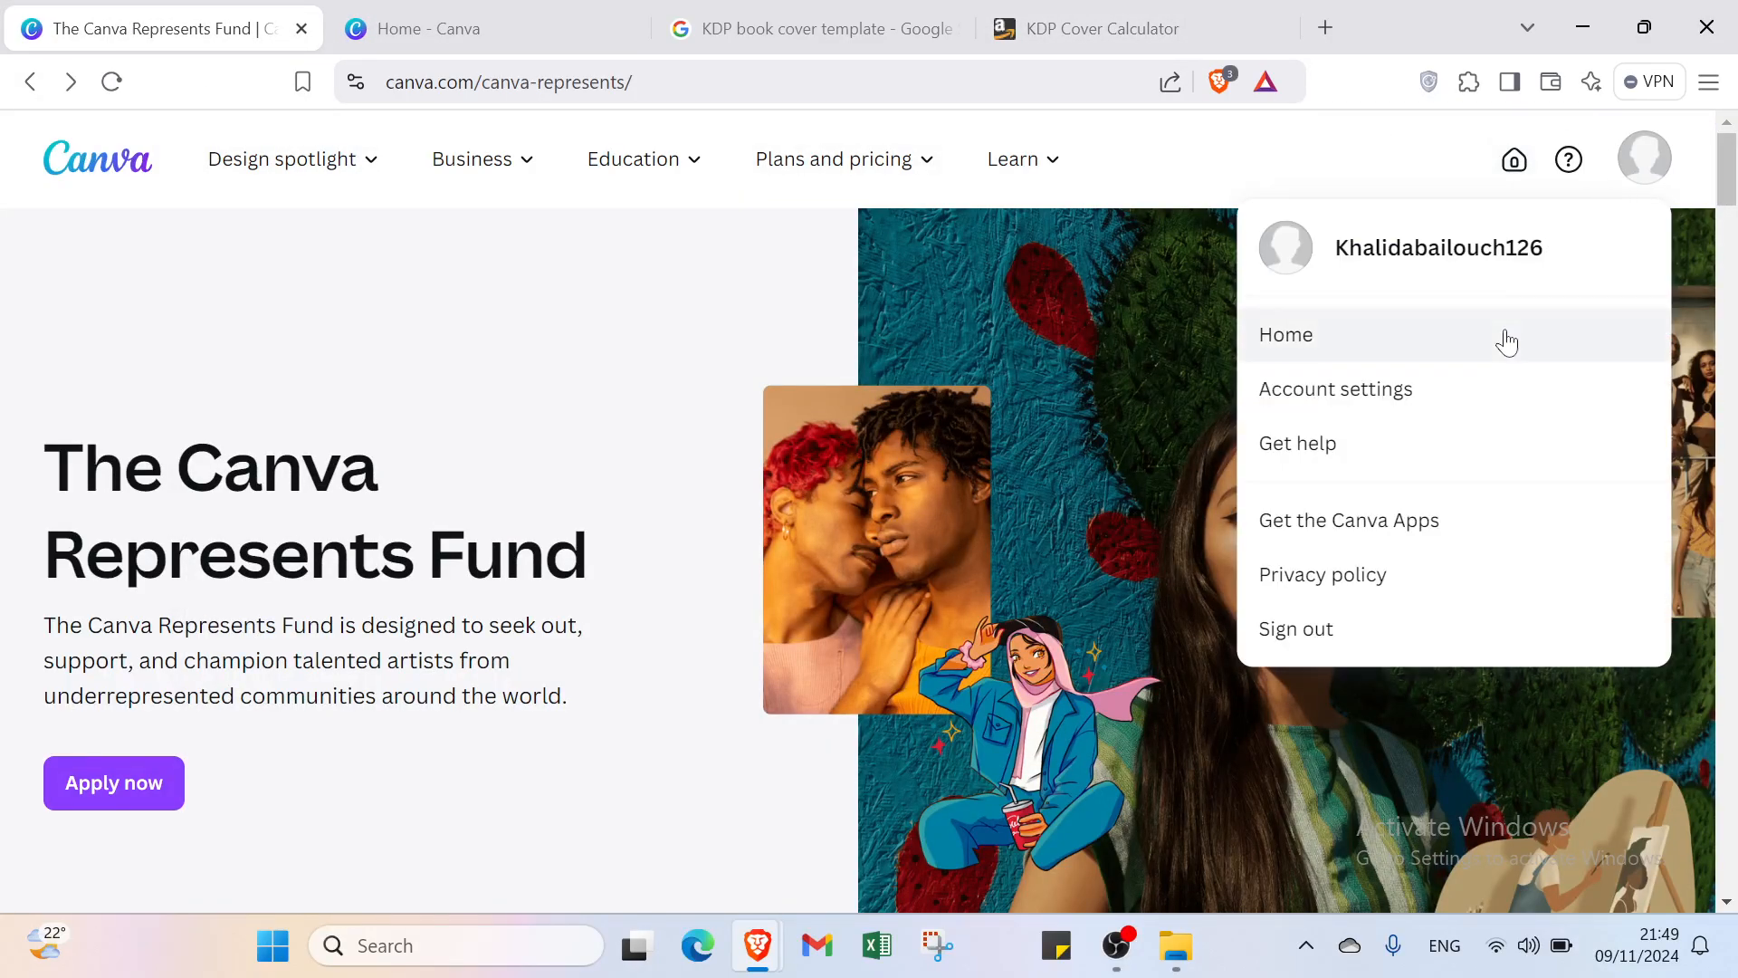
pyautogui.click(590, 20)
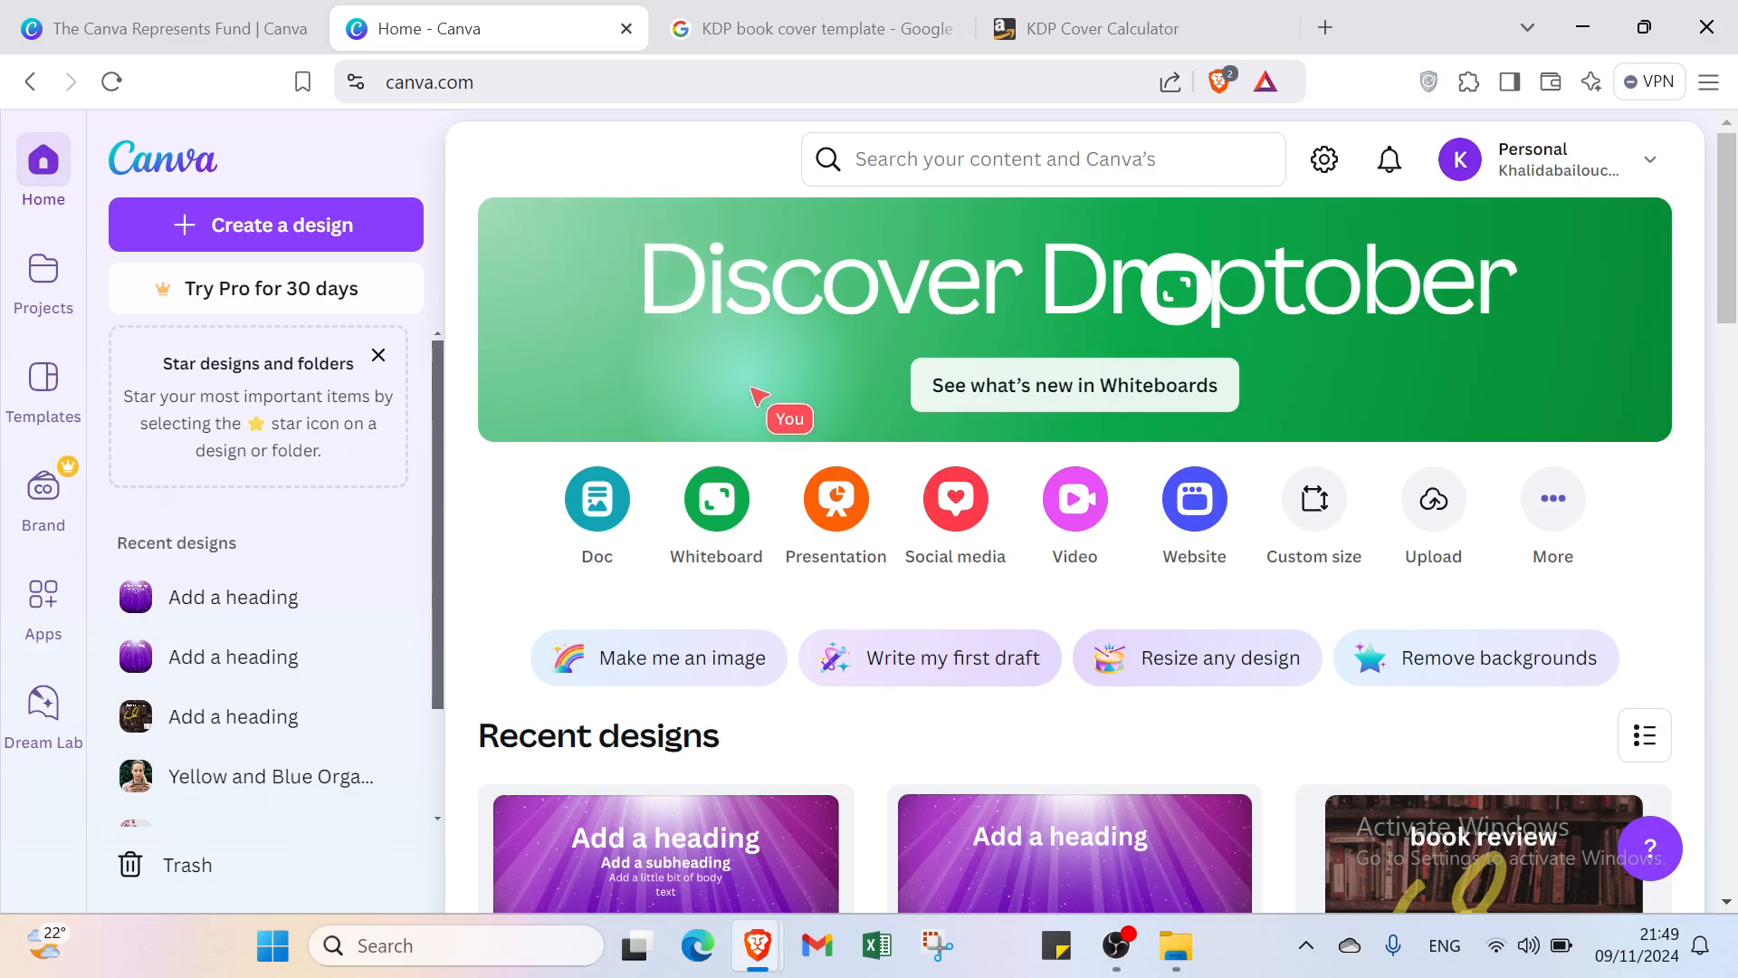
pyautogui.click(769, 45)
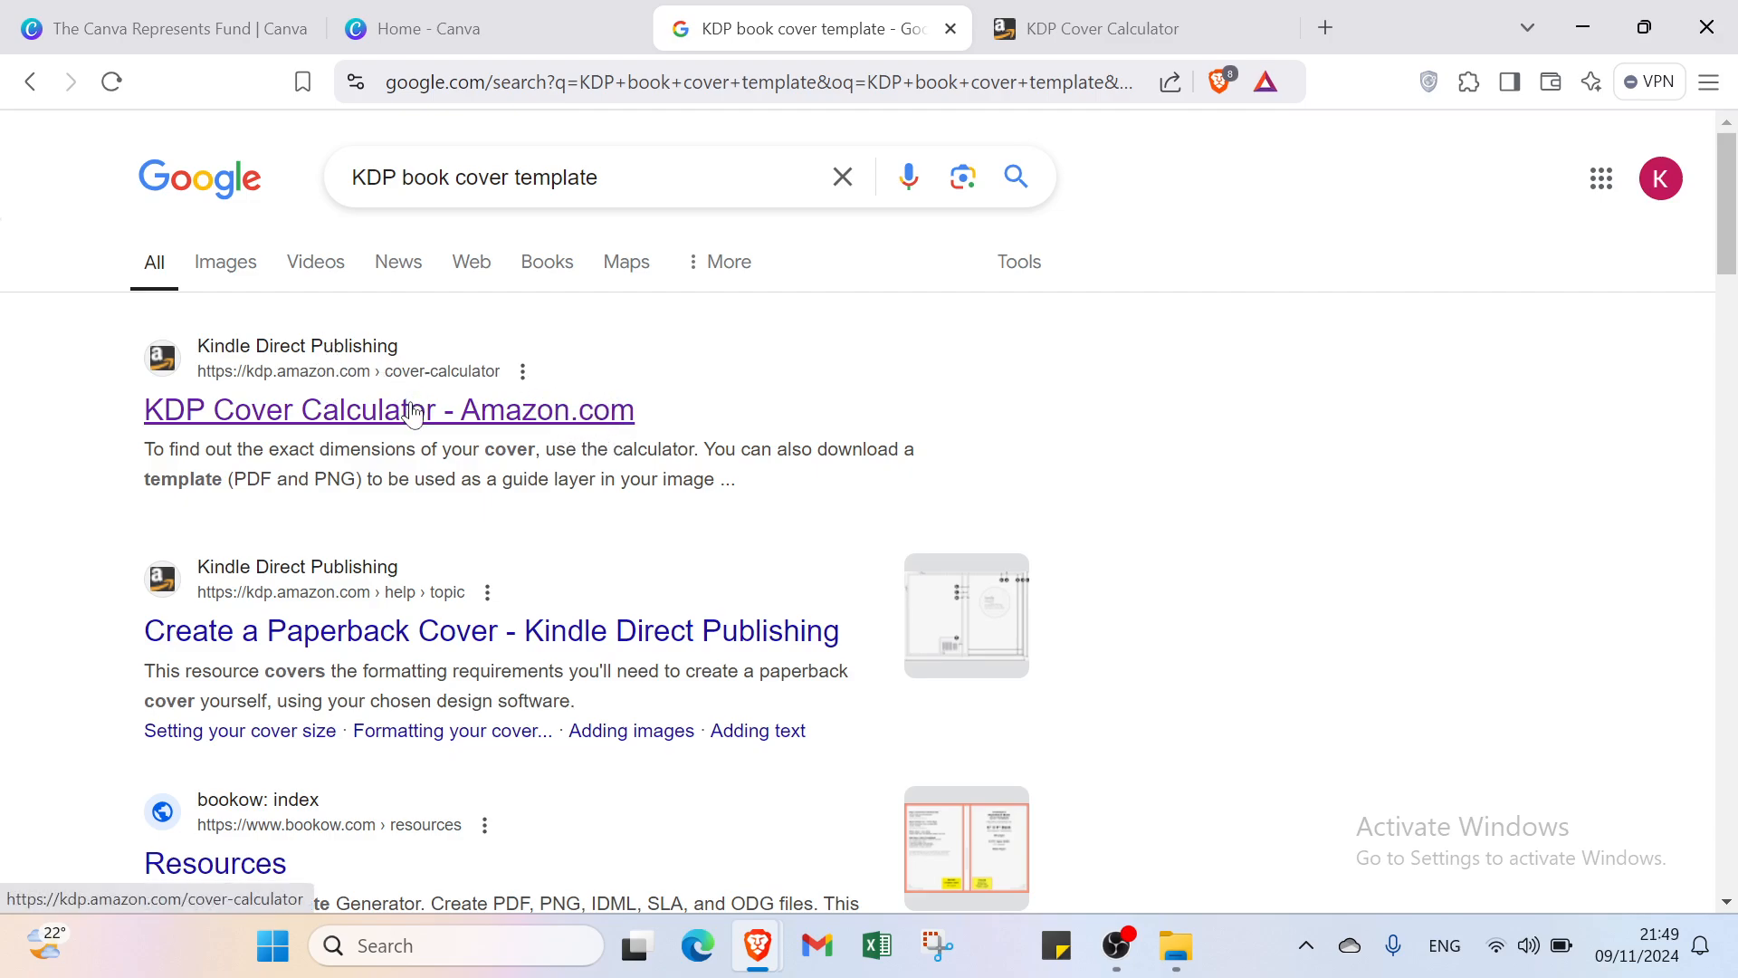
# Return to the Canva home page, start a new custom size design and check the available measurement units
pyautogui.click(509, 31)
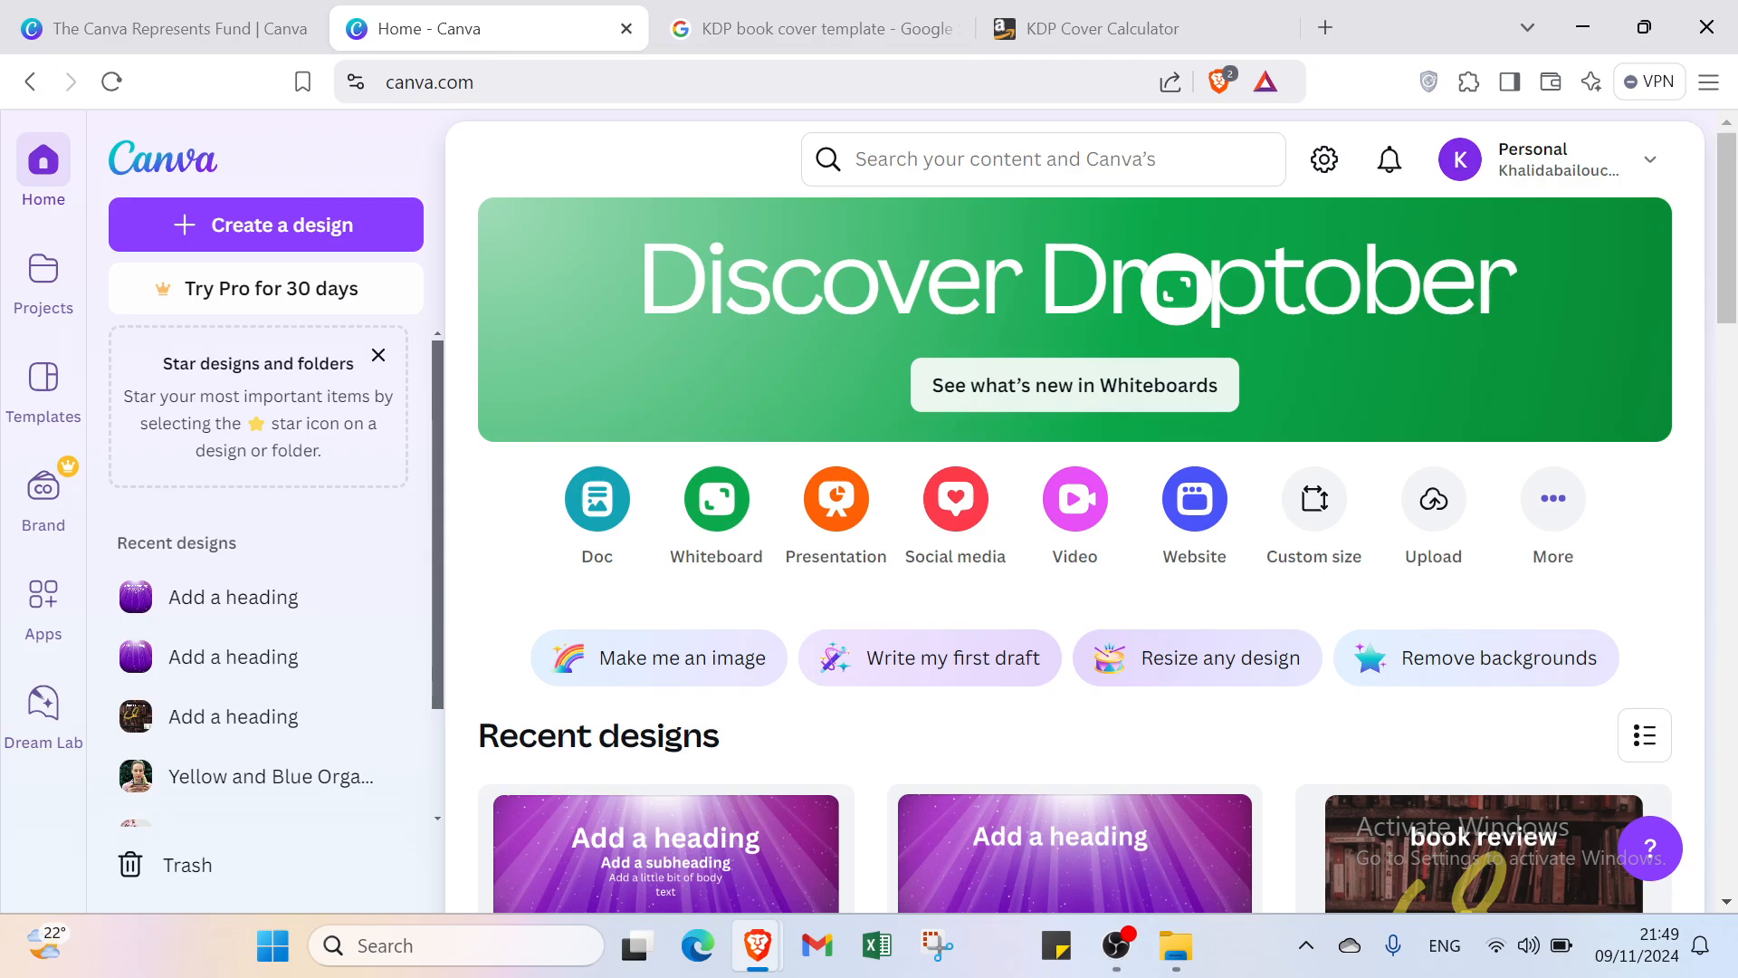
pyautogui.click(246, 222)
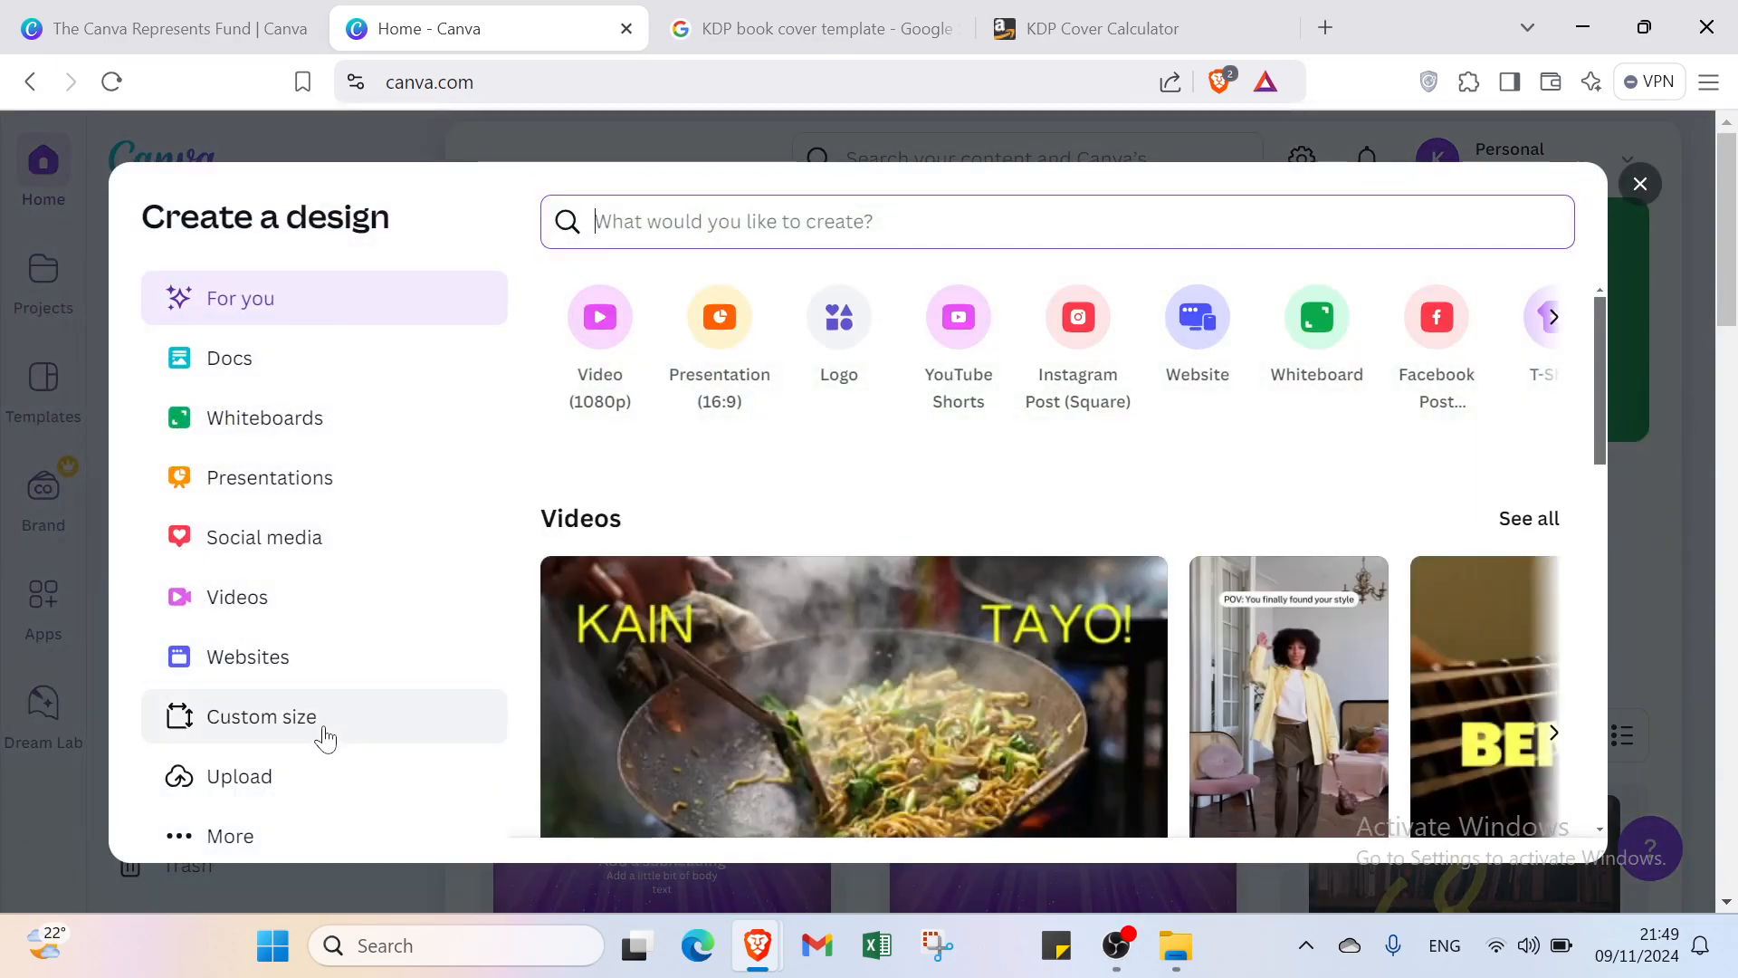
pyautogui.click(325, 734)
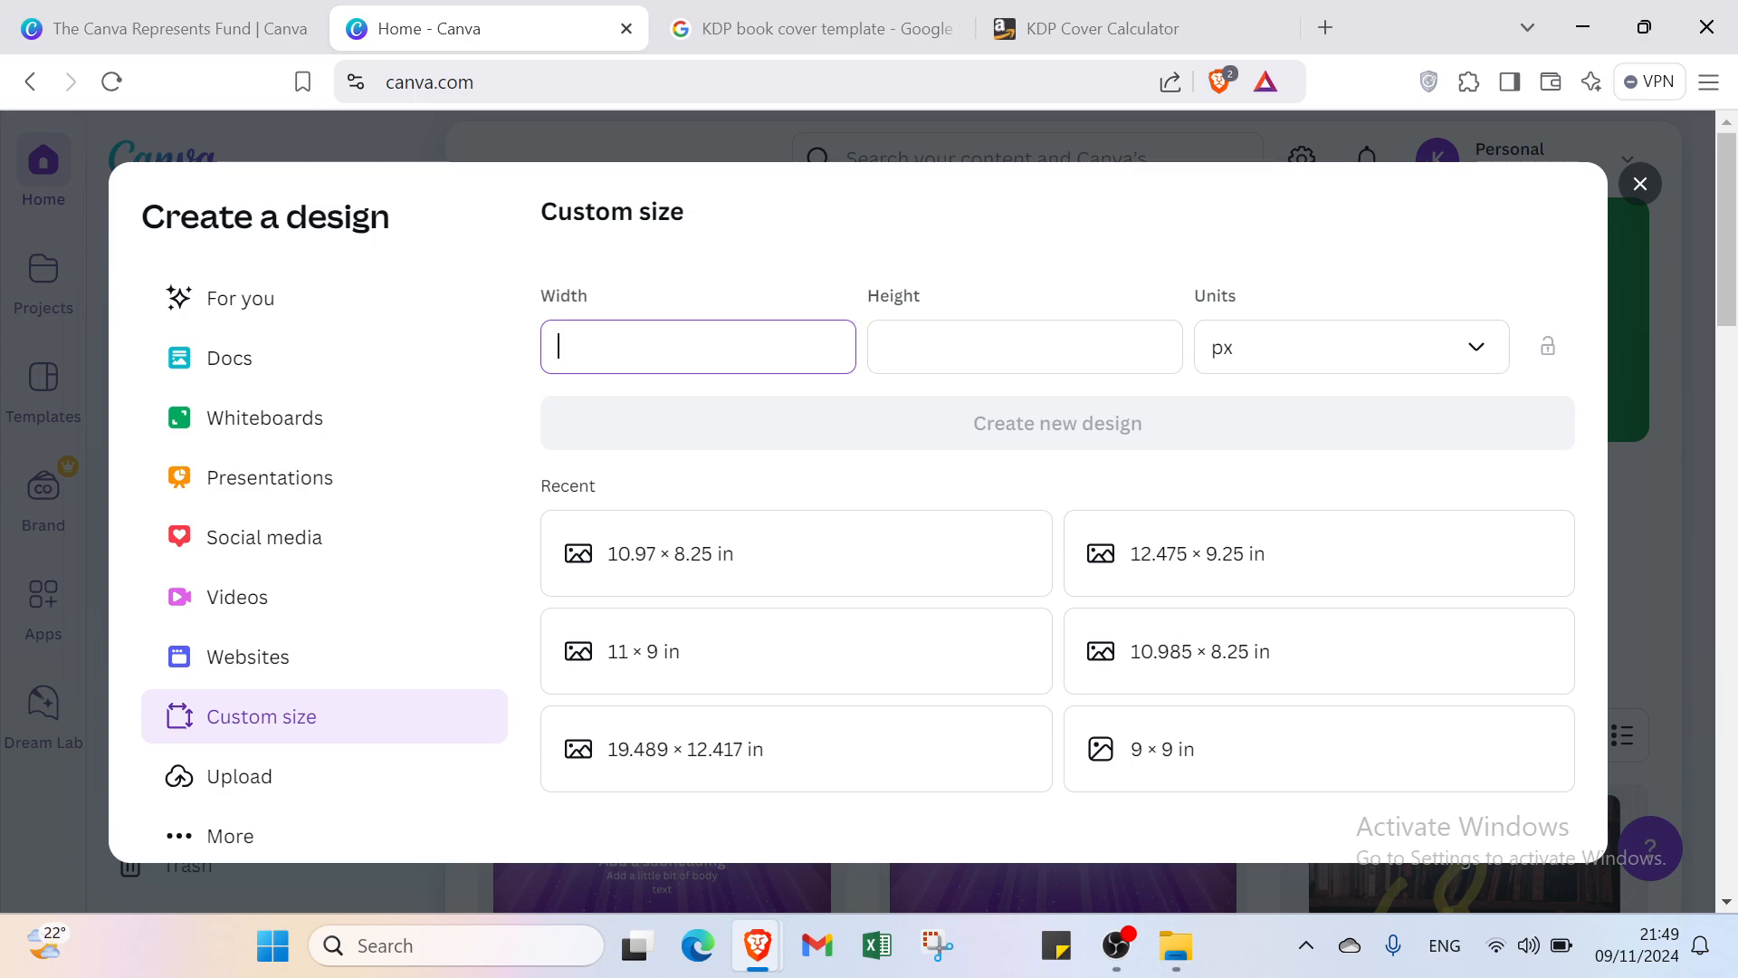
pyautogui.click(1243, 351)
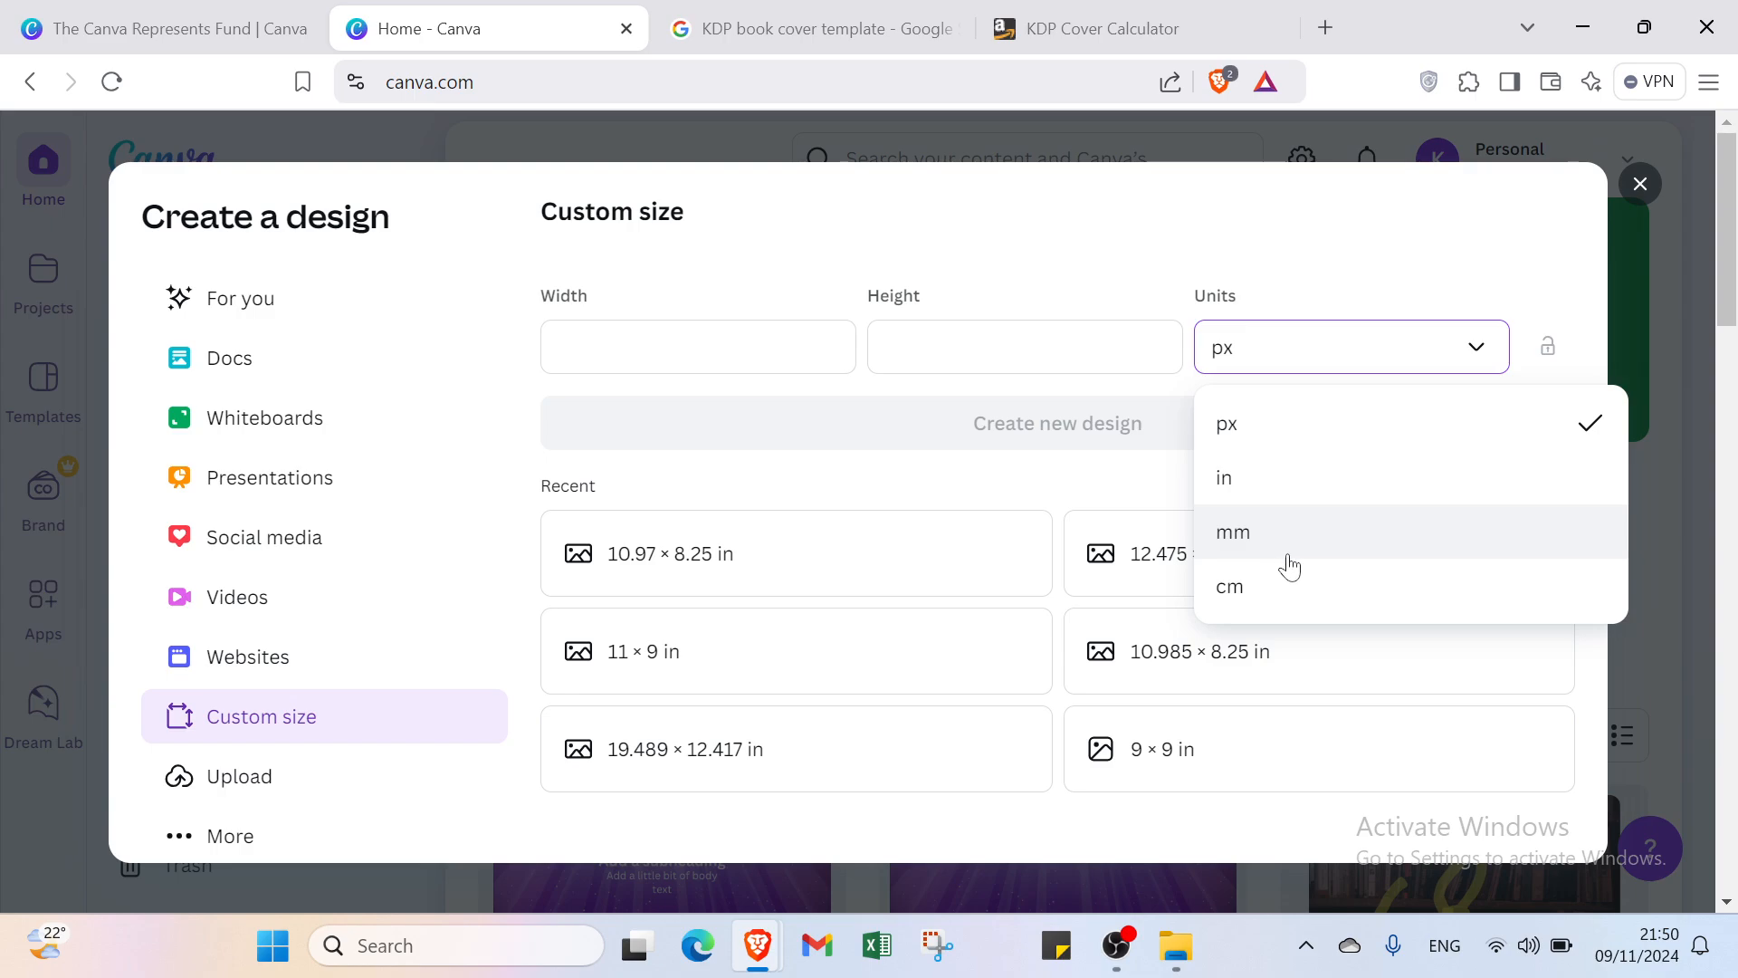
pyautogui.click(1078, 259)
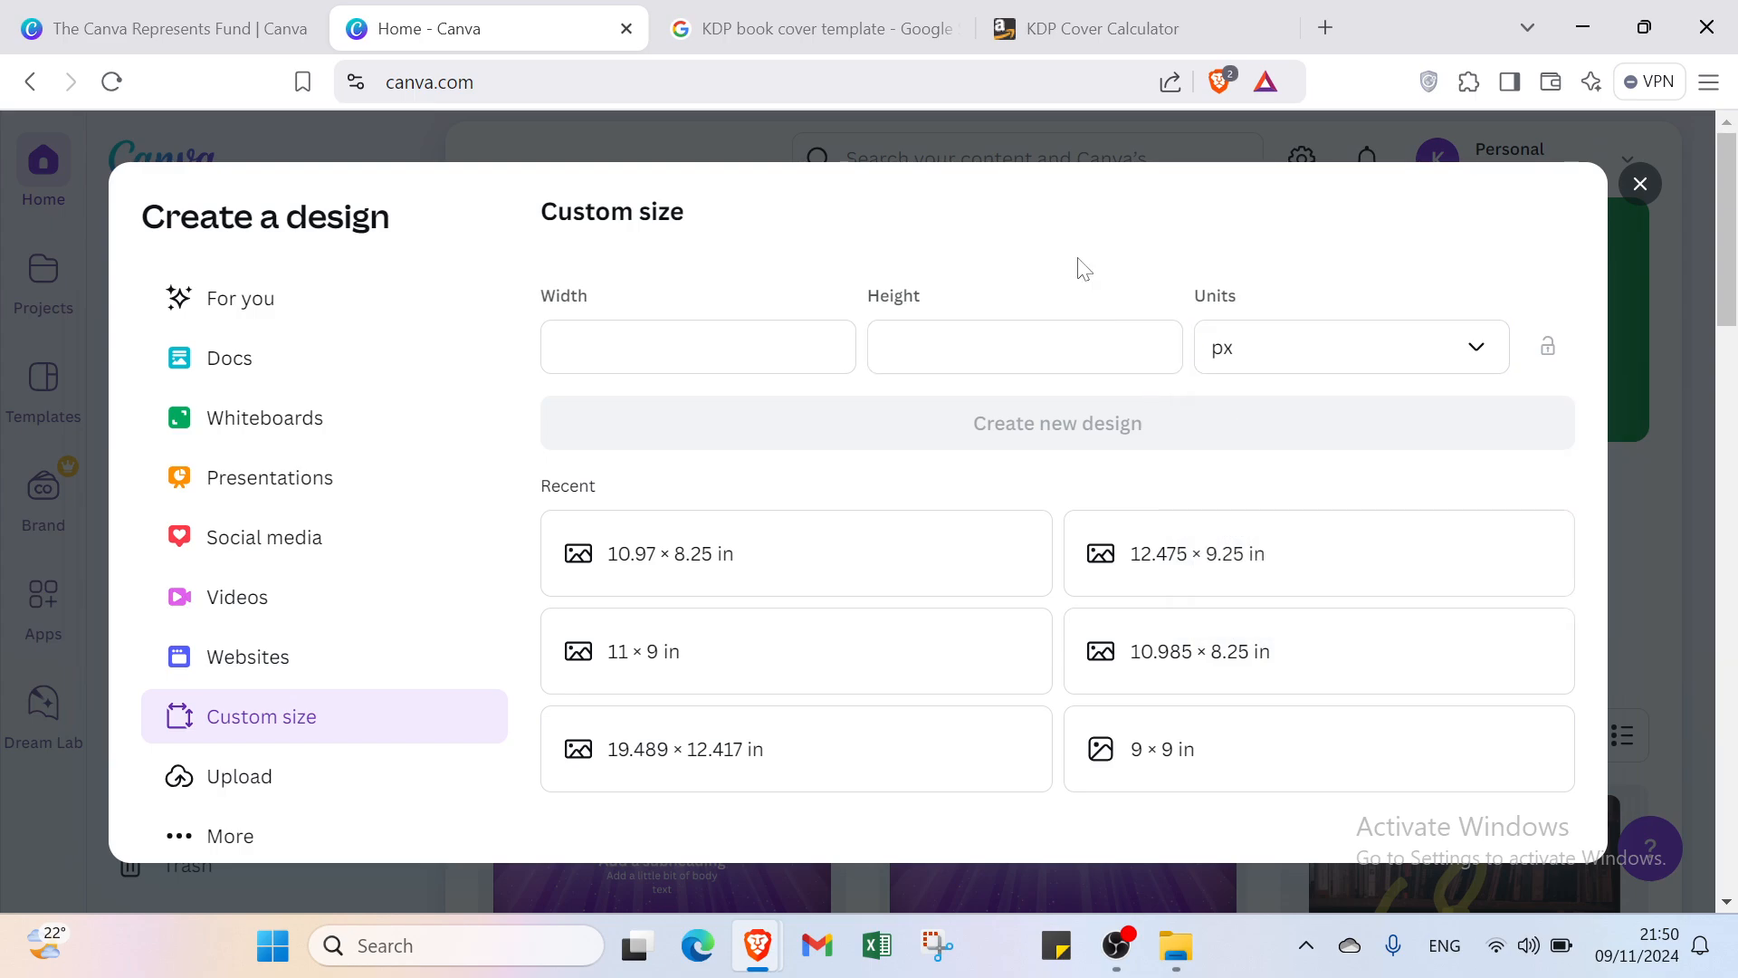
# Switch to the KDP Cover Calculator and examine its introduction and the book information form
pyautogui.click(853, 31)
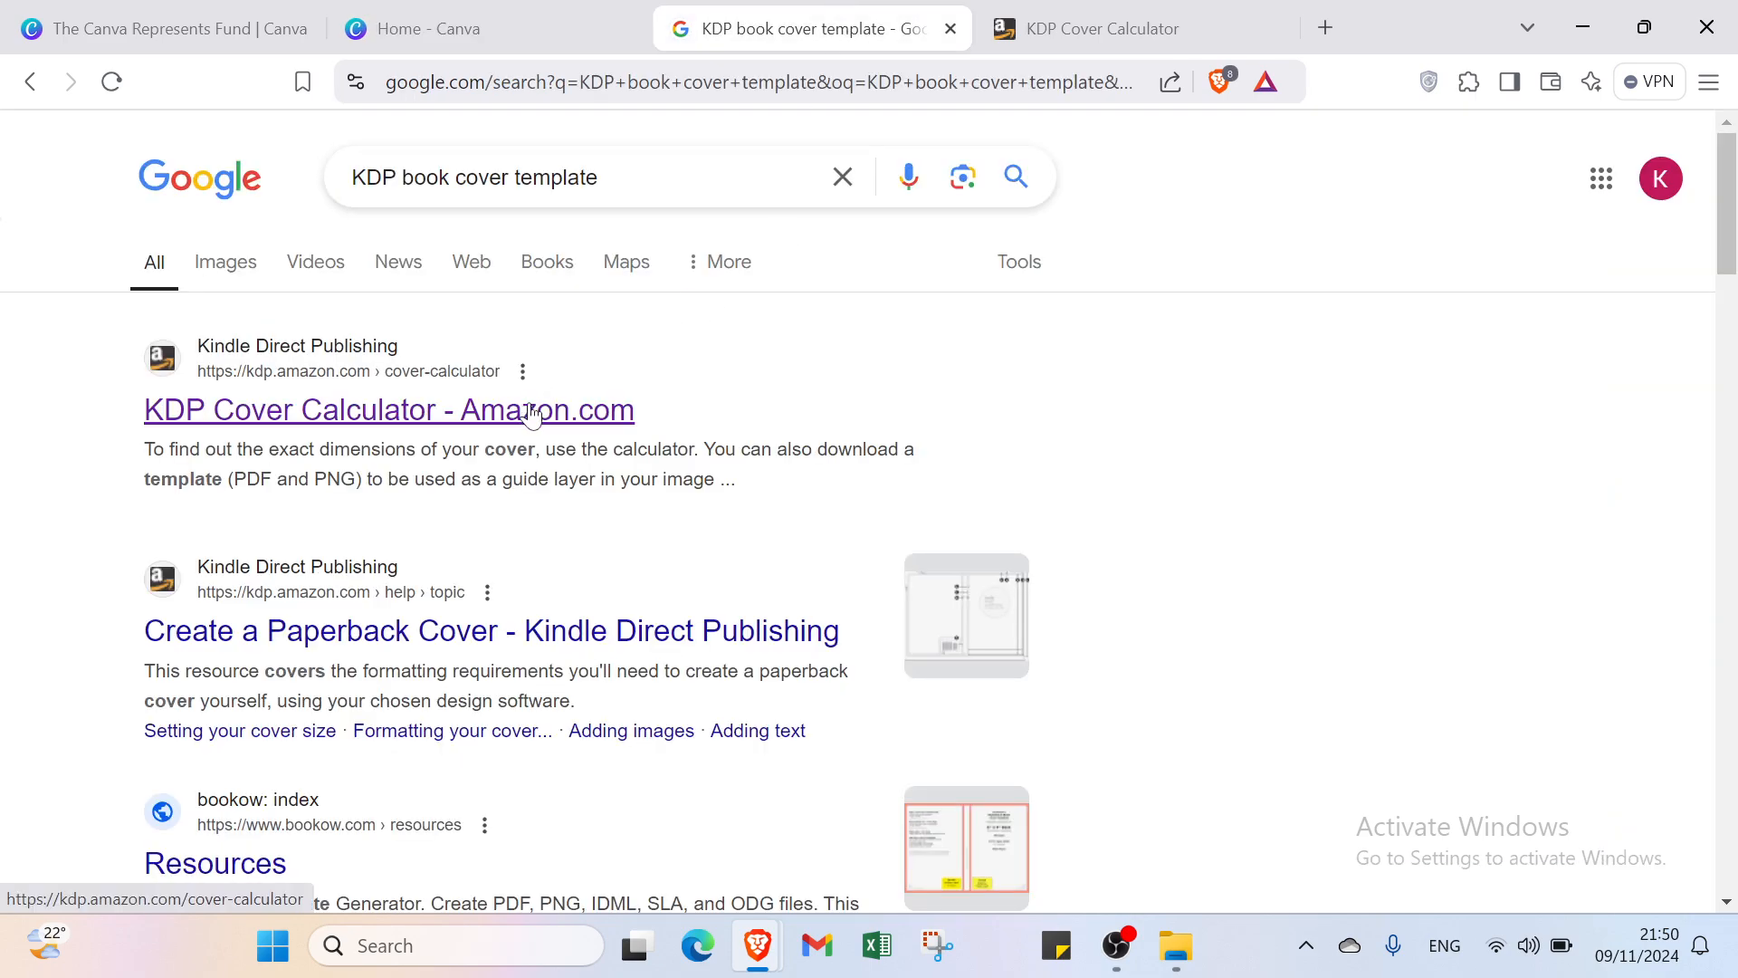
pyautogui.click(1159, 13)
pyautogui.scroll(-3, 892, 650)
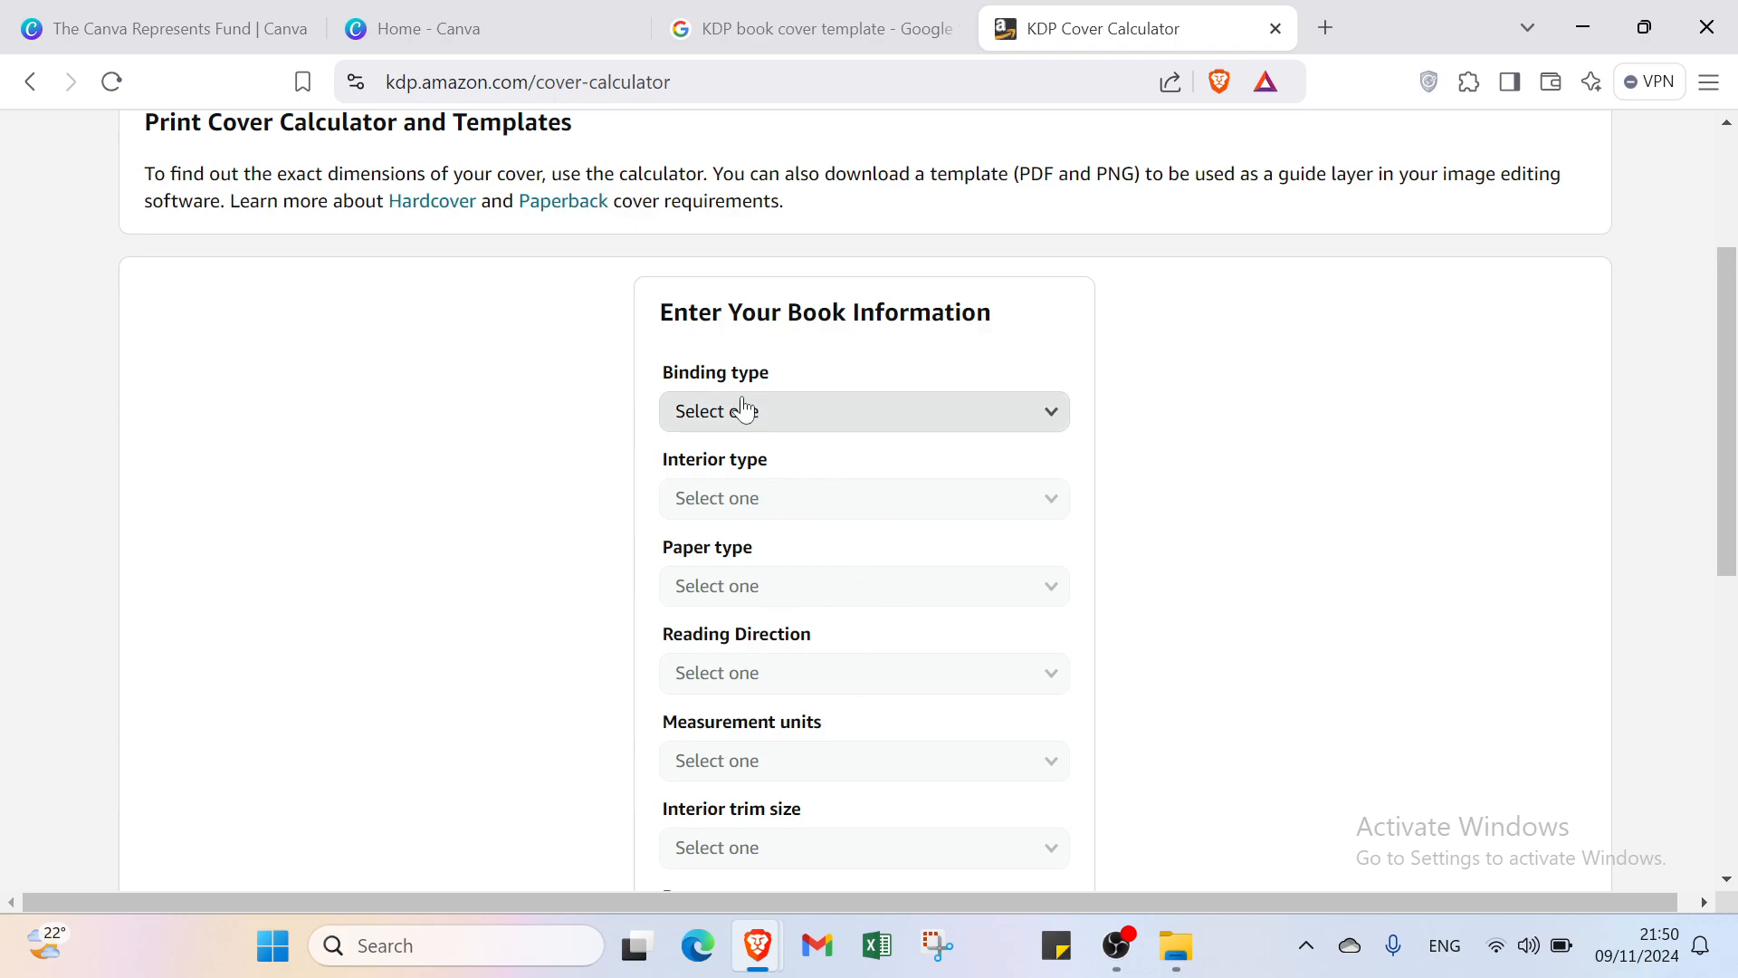
pyautogui.click(440, 12)
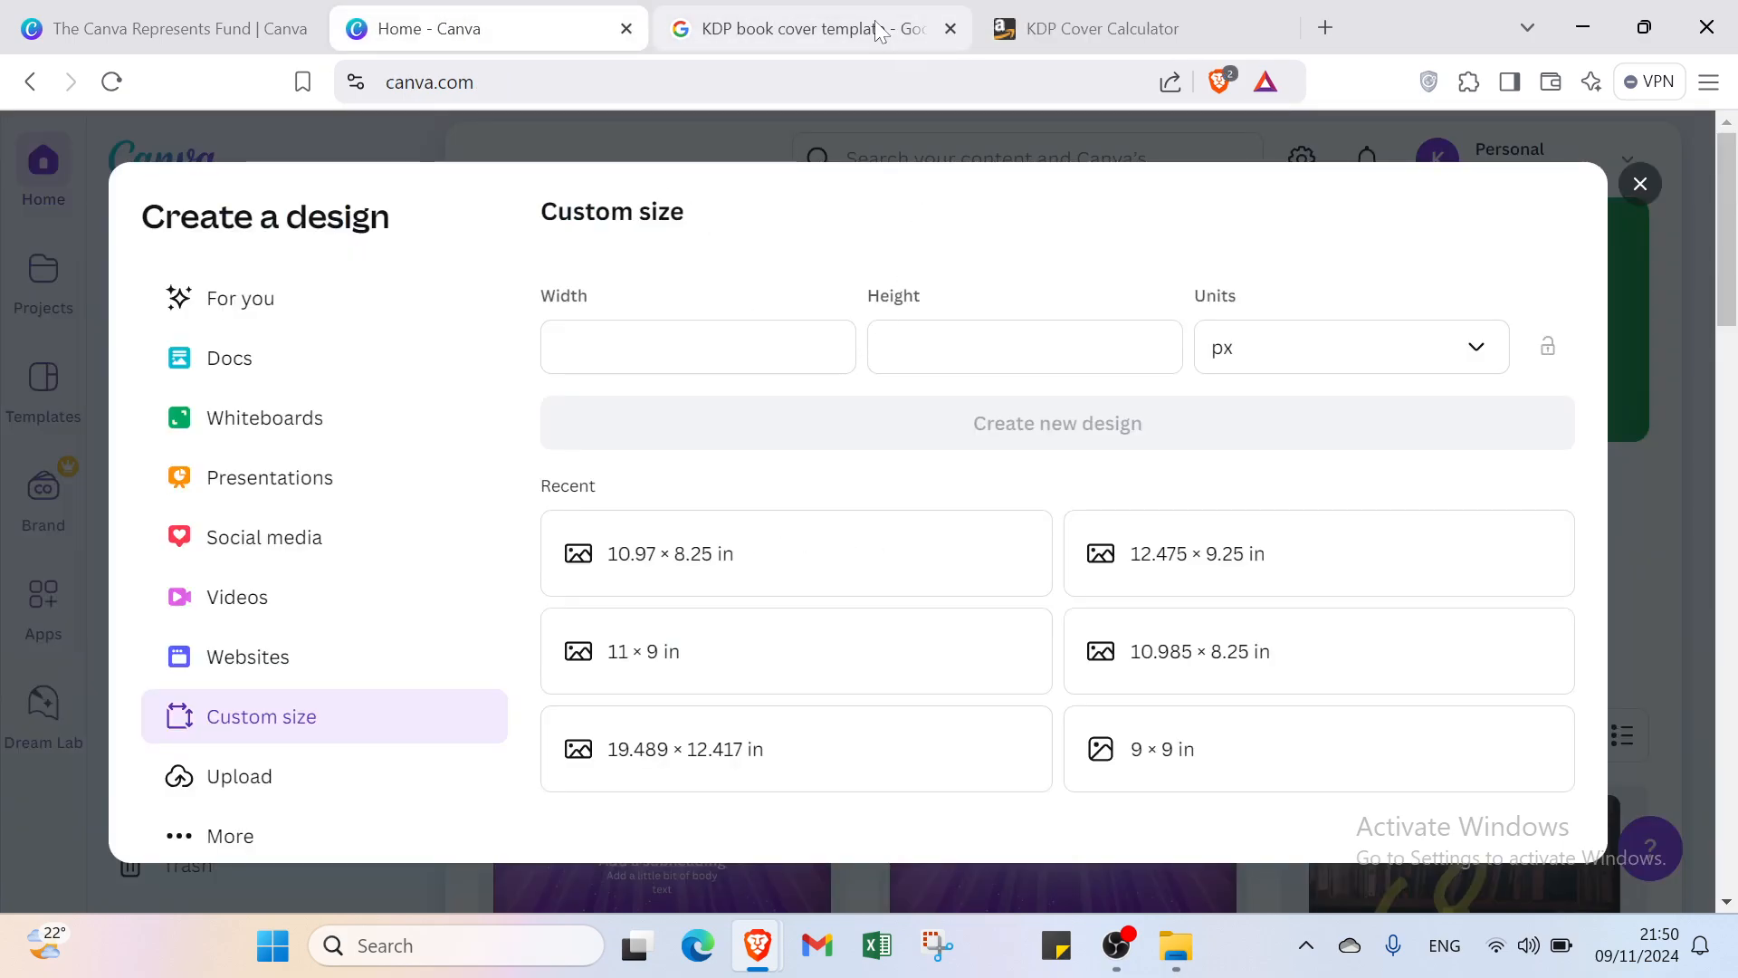
pyautogui.click(1042, 36)
pyautogui.click(838, 404)
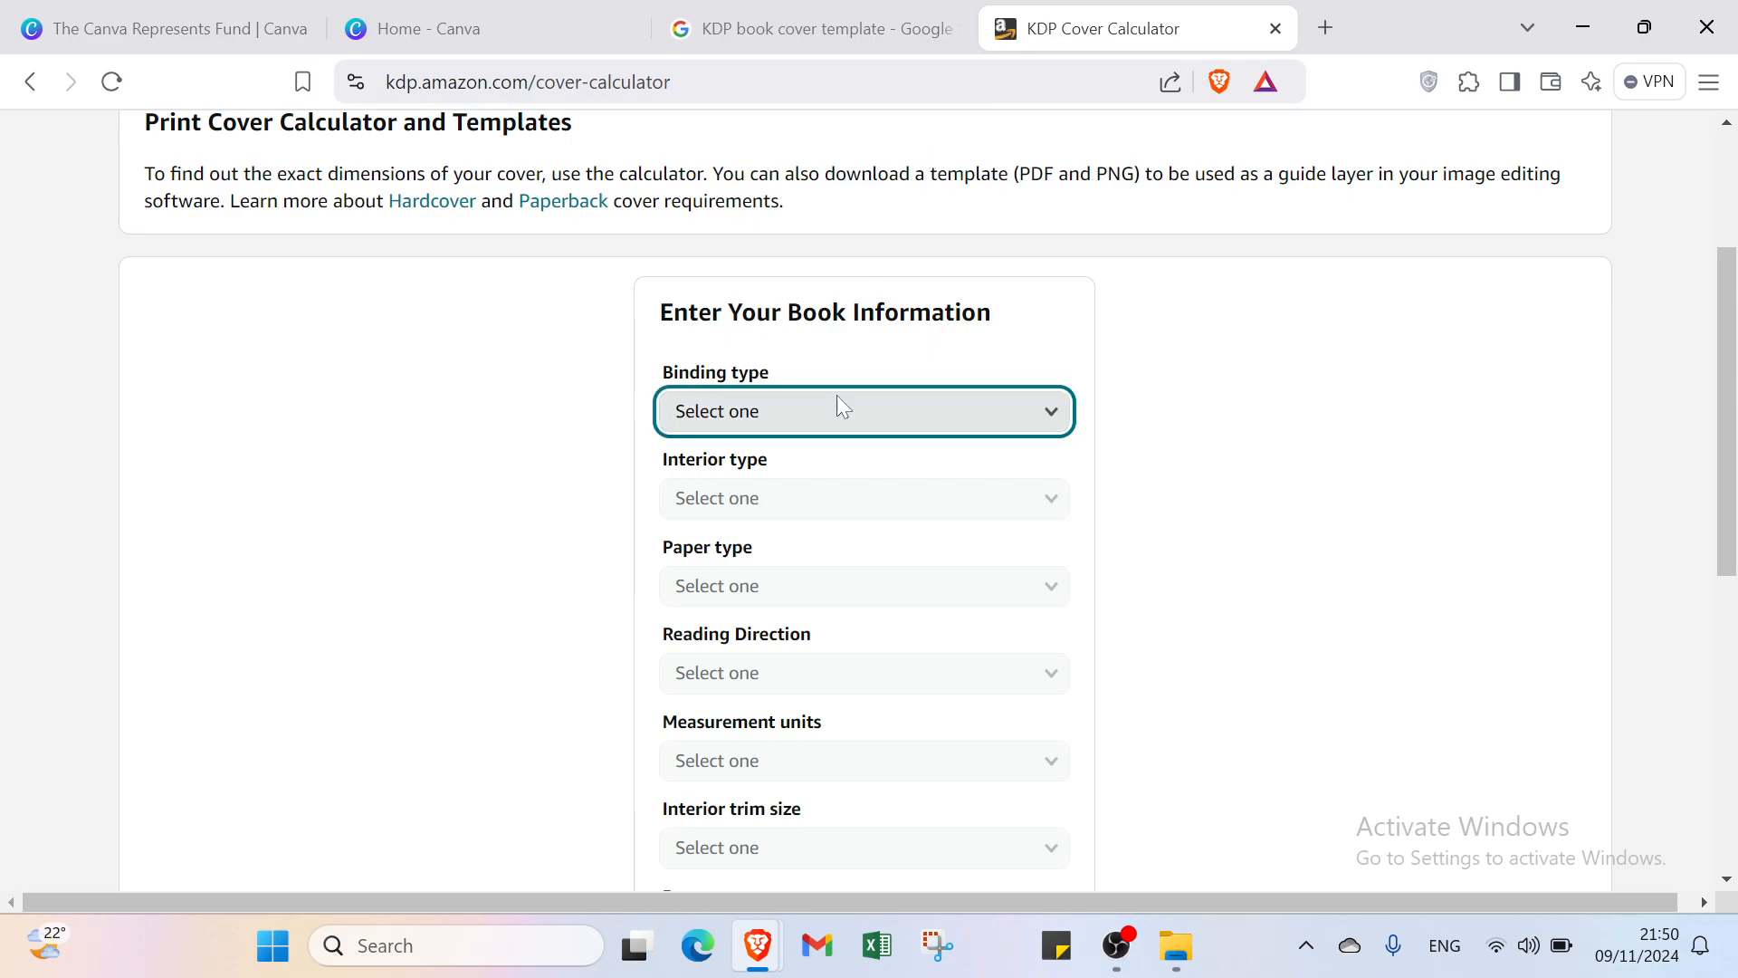
pyautogui.click(561, 385)
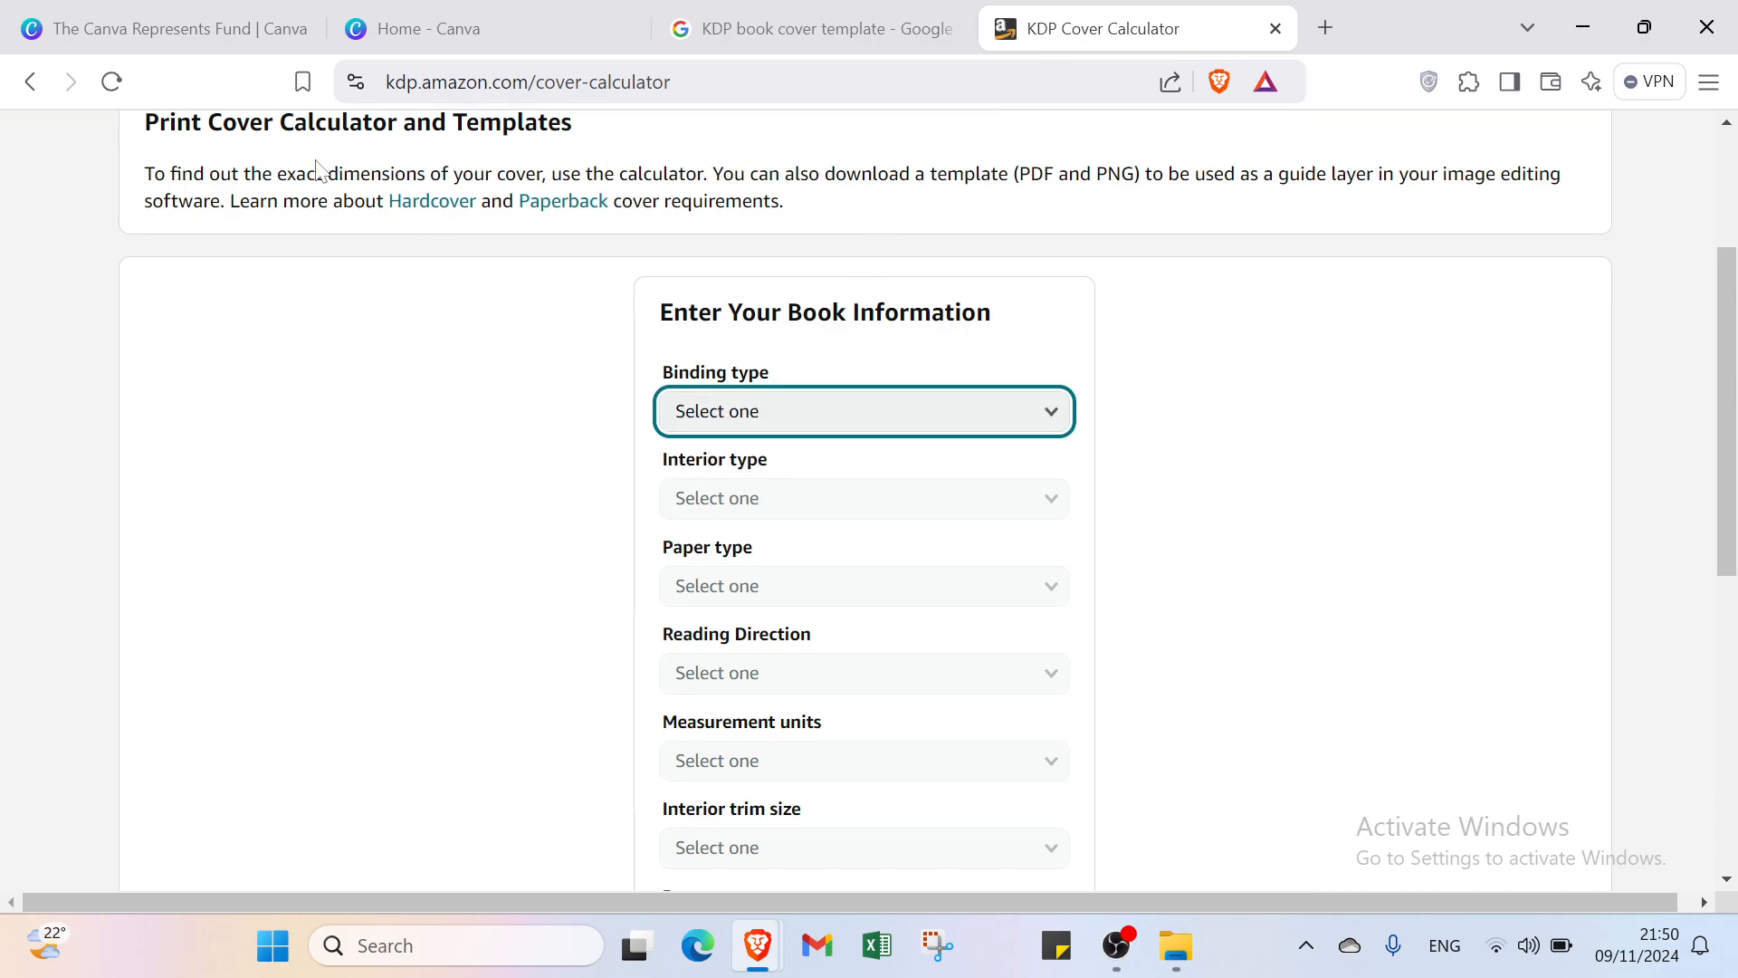
pyautogui.scroll(2, 237, 344)
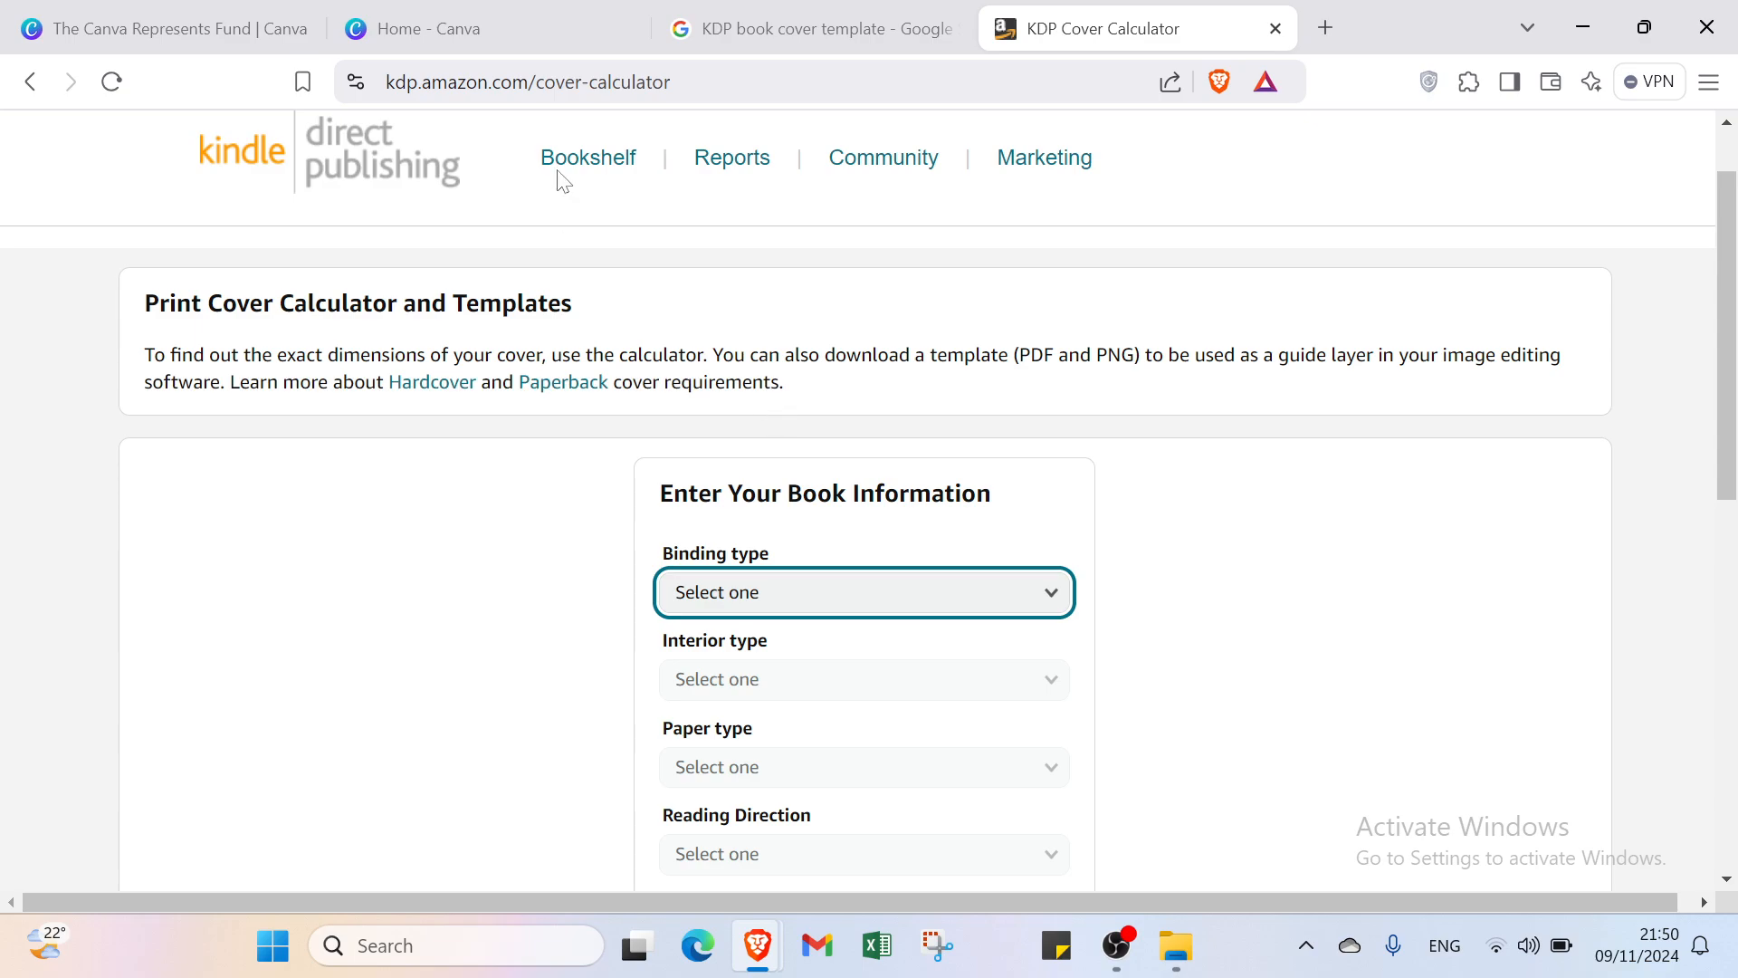
pyautogui.scroll(-1, 796, 541)
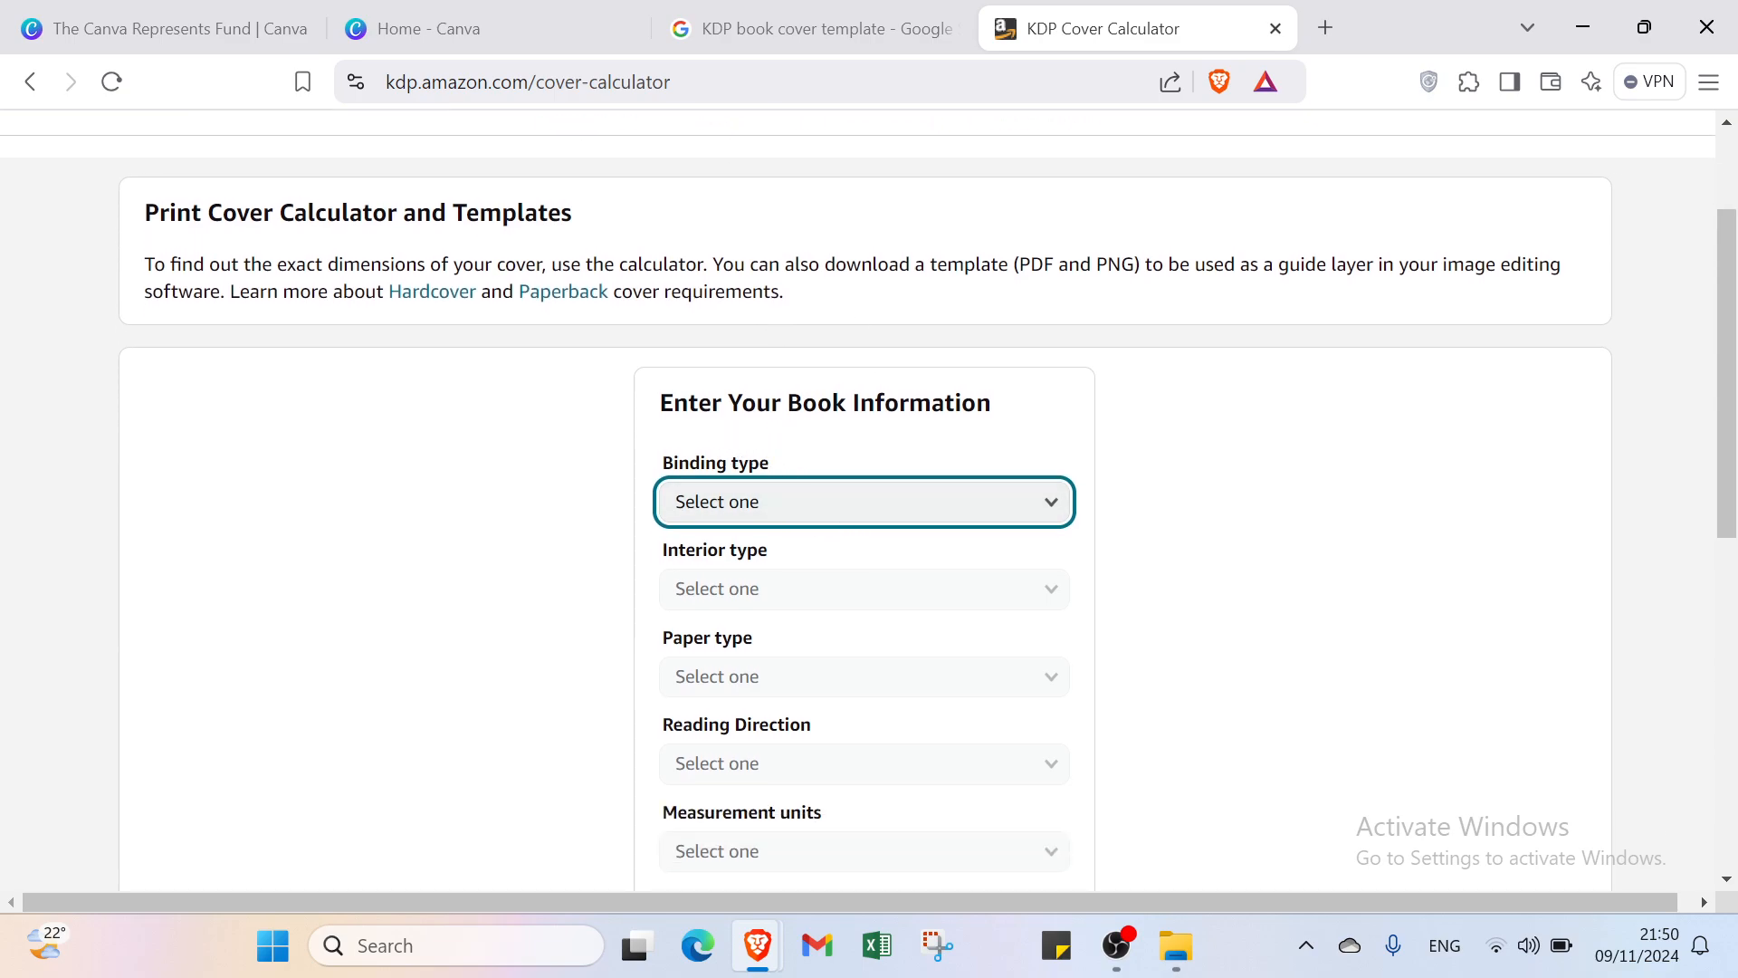
# Set the book's binding type to Paperback and its interior type to Standard color
pyautogui.click(826, 513)
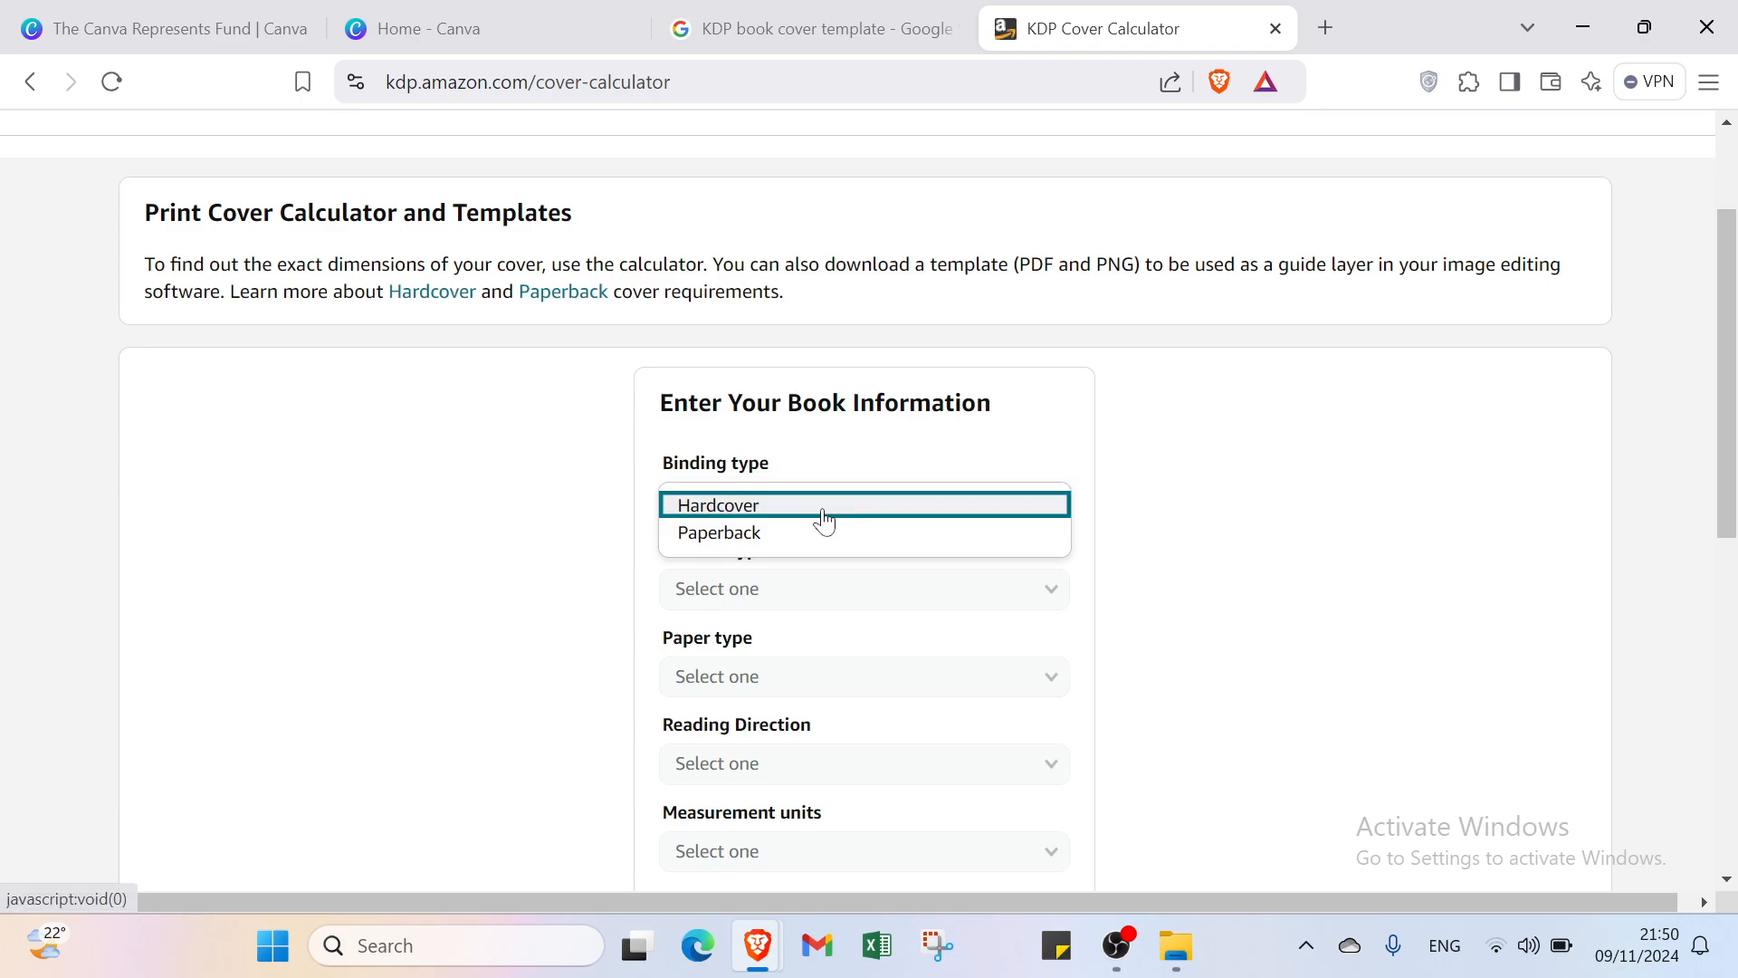
pyautogui.click(782, 534)
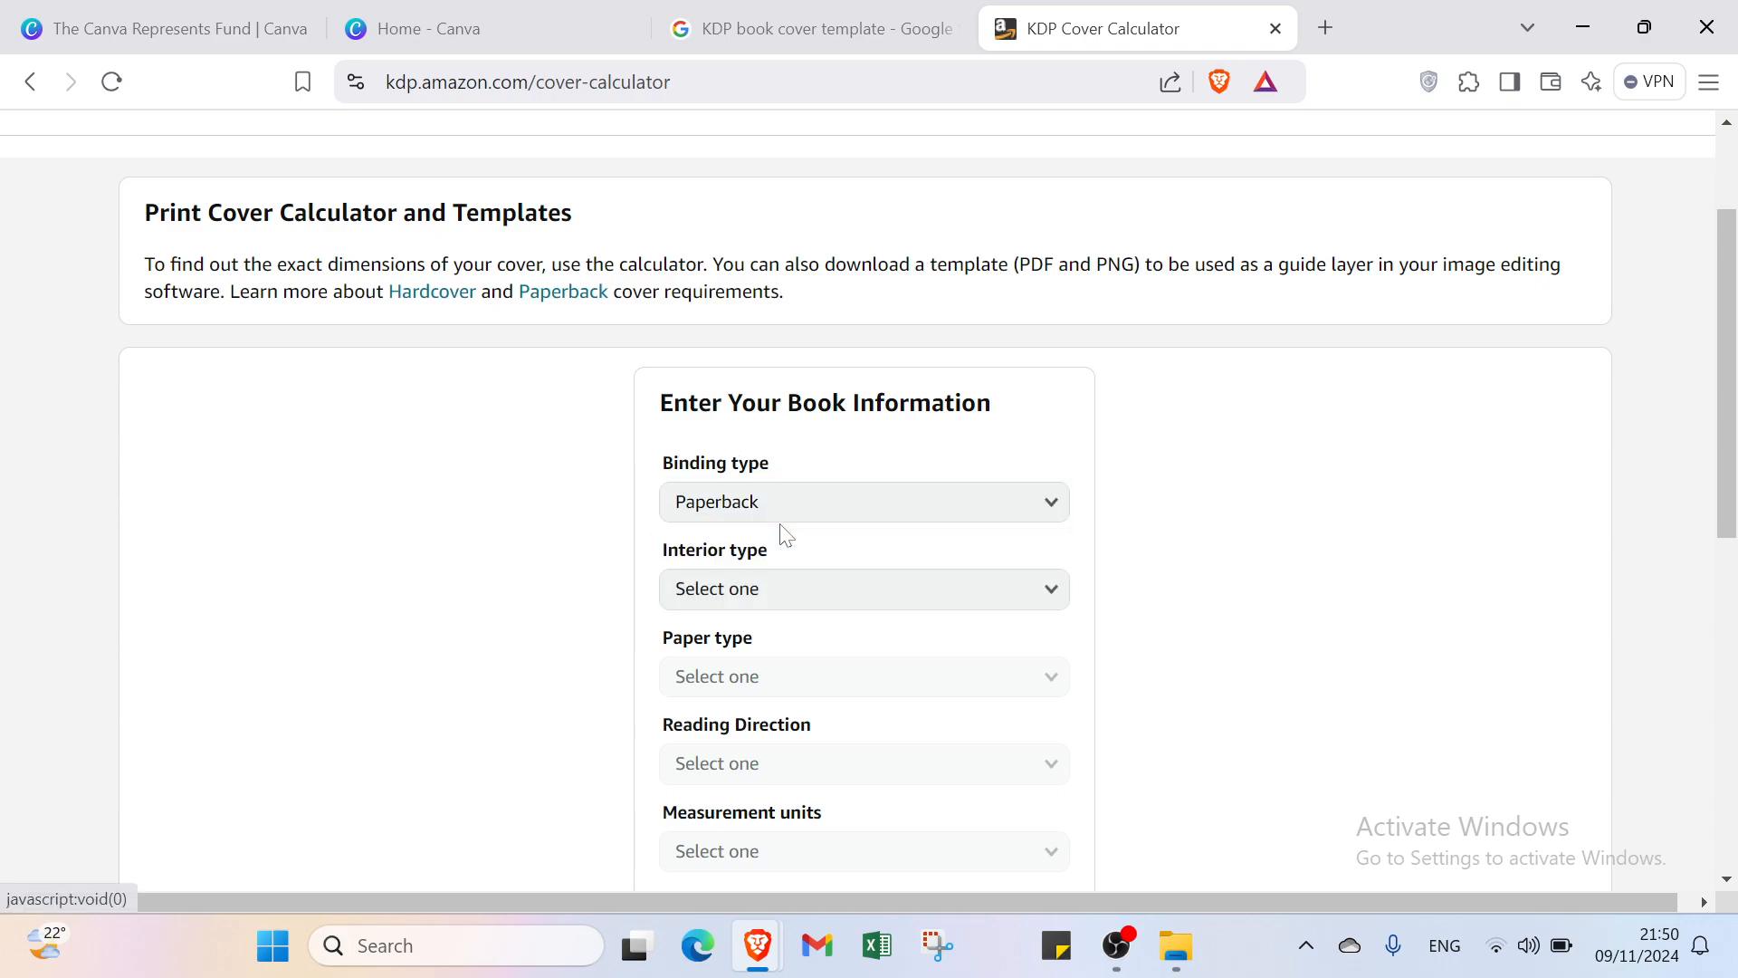
pyautogui.click(790, 599)
pyautogui.click(791, 599)
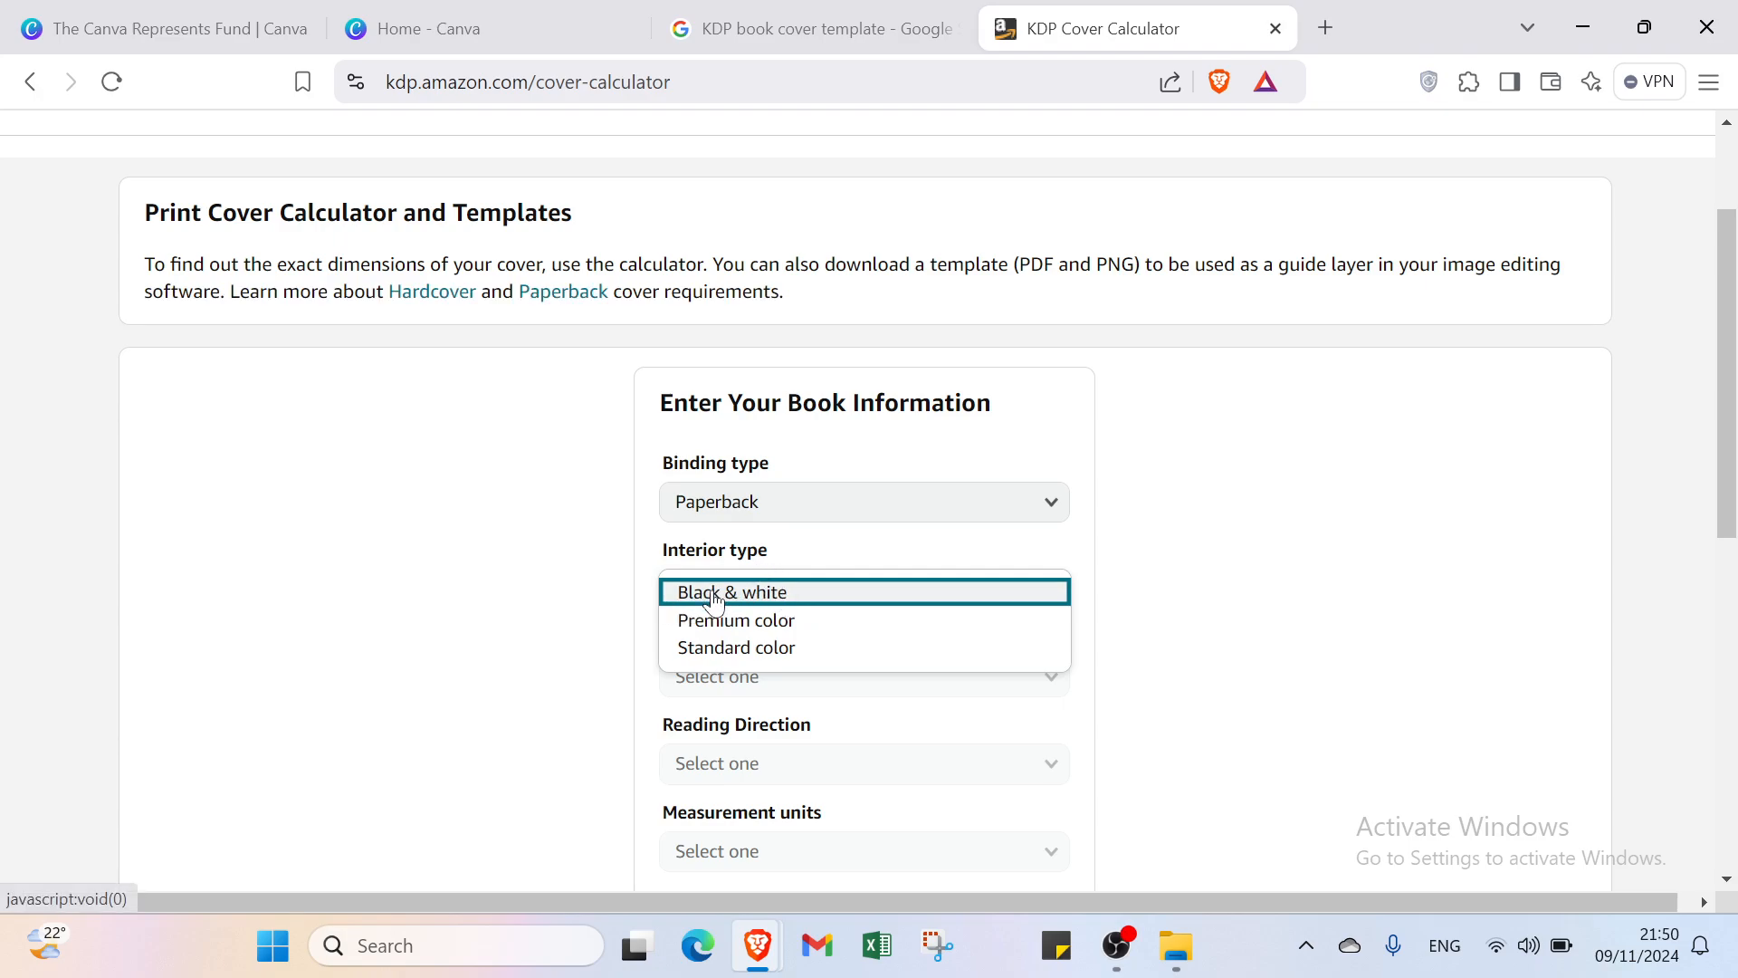
pyautogui.click(775, 648)
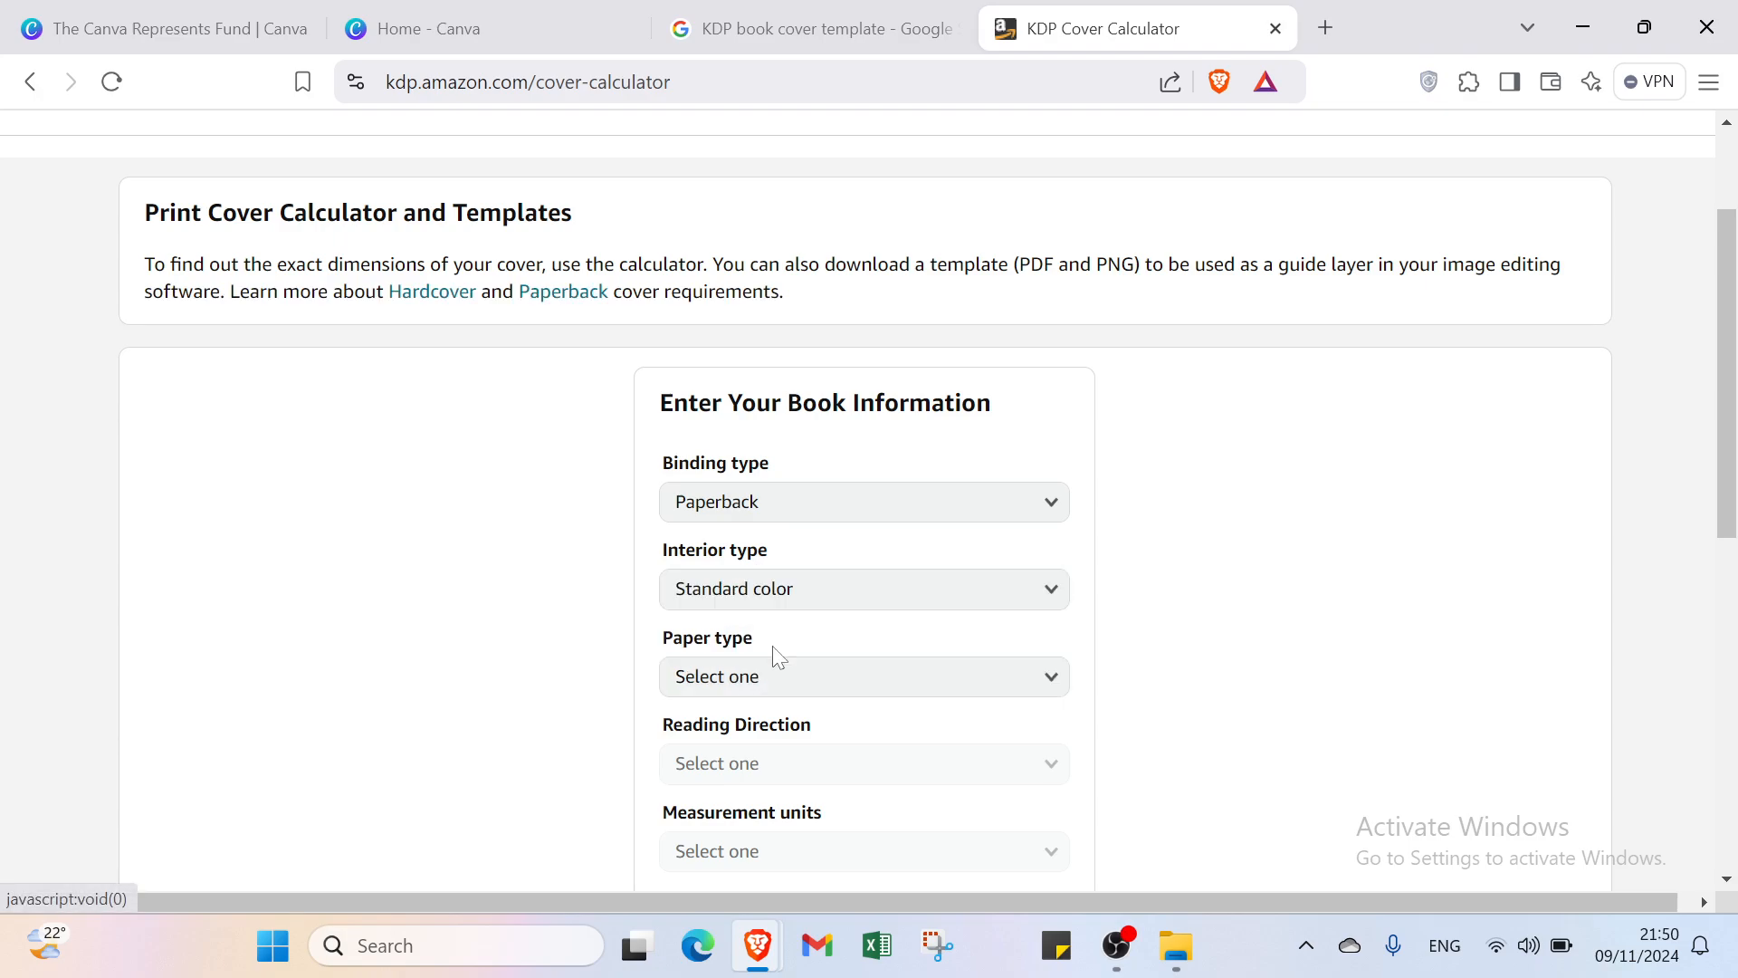
# Set the book's paper type to White paper and its reading direction to Right to Left
pyautogui.scroll(-2, 768, 654)
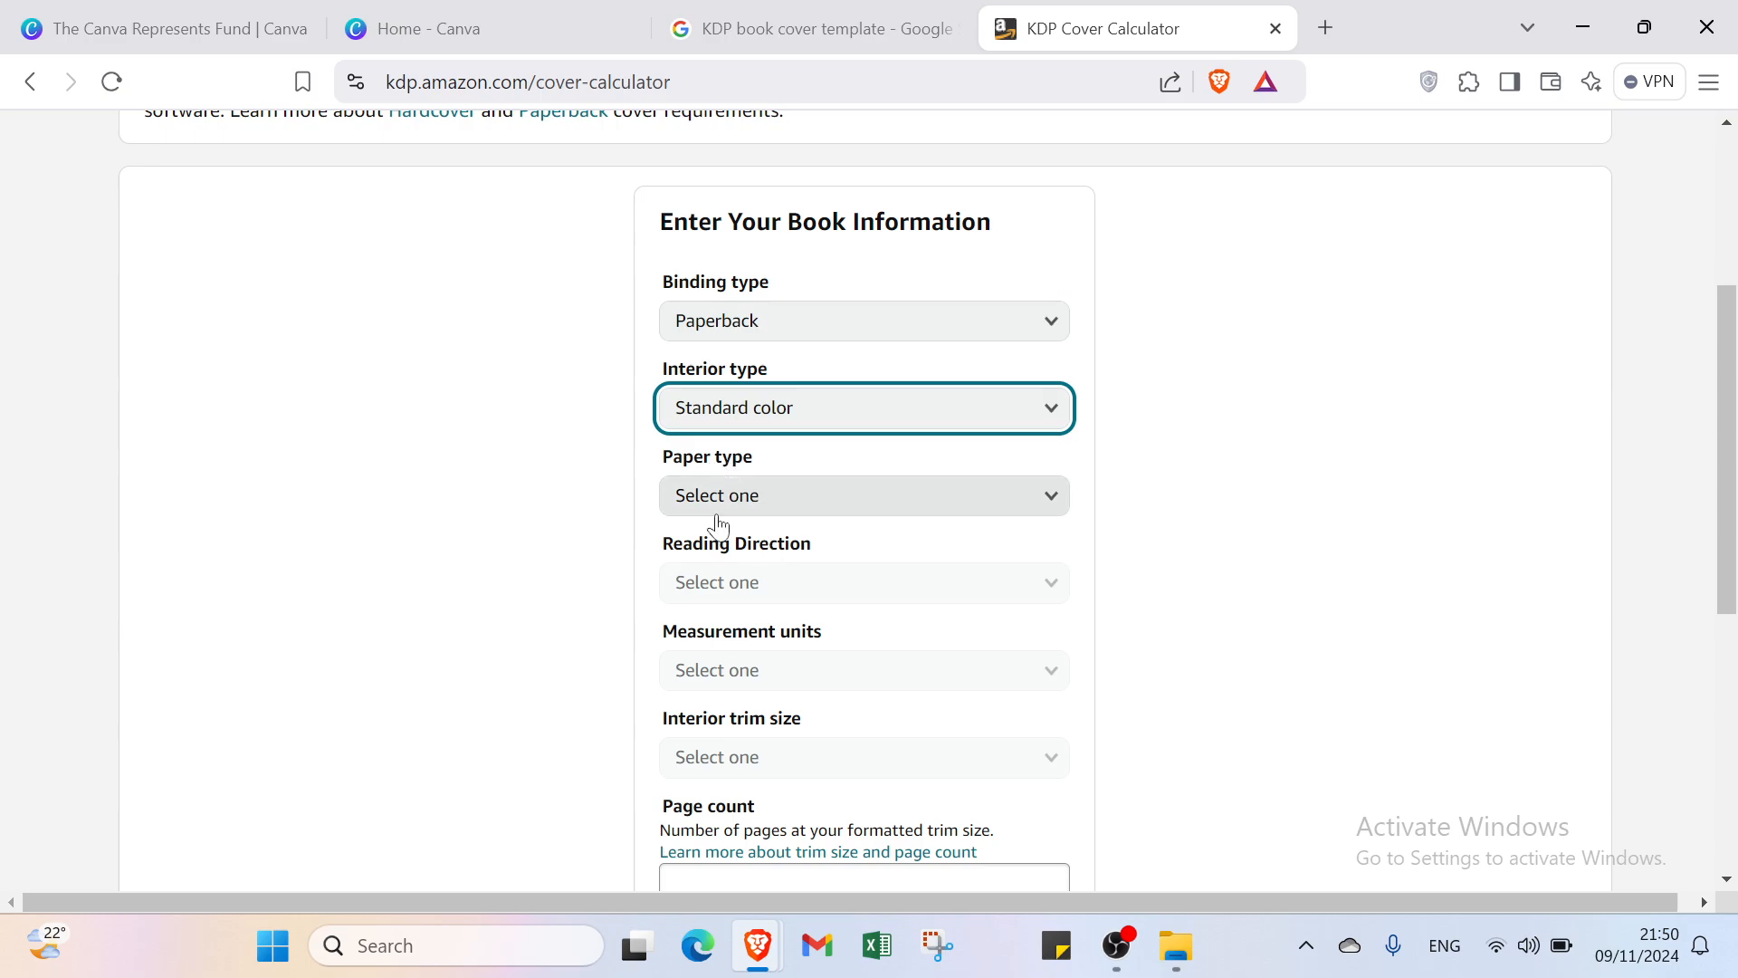
pyautogui.click(708, 495)
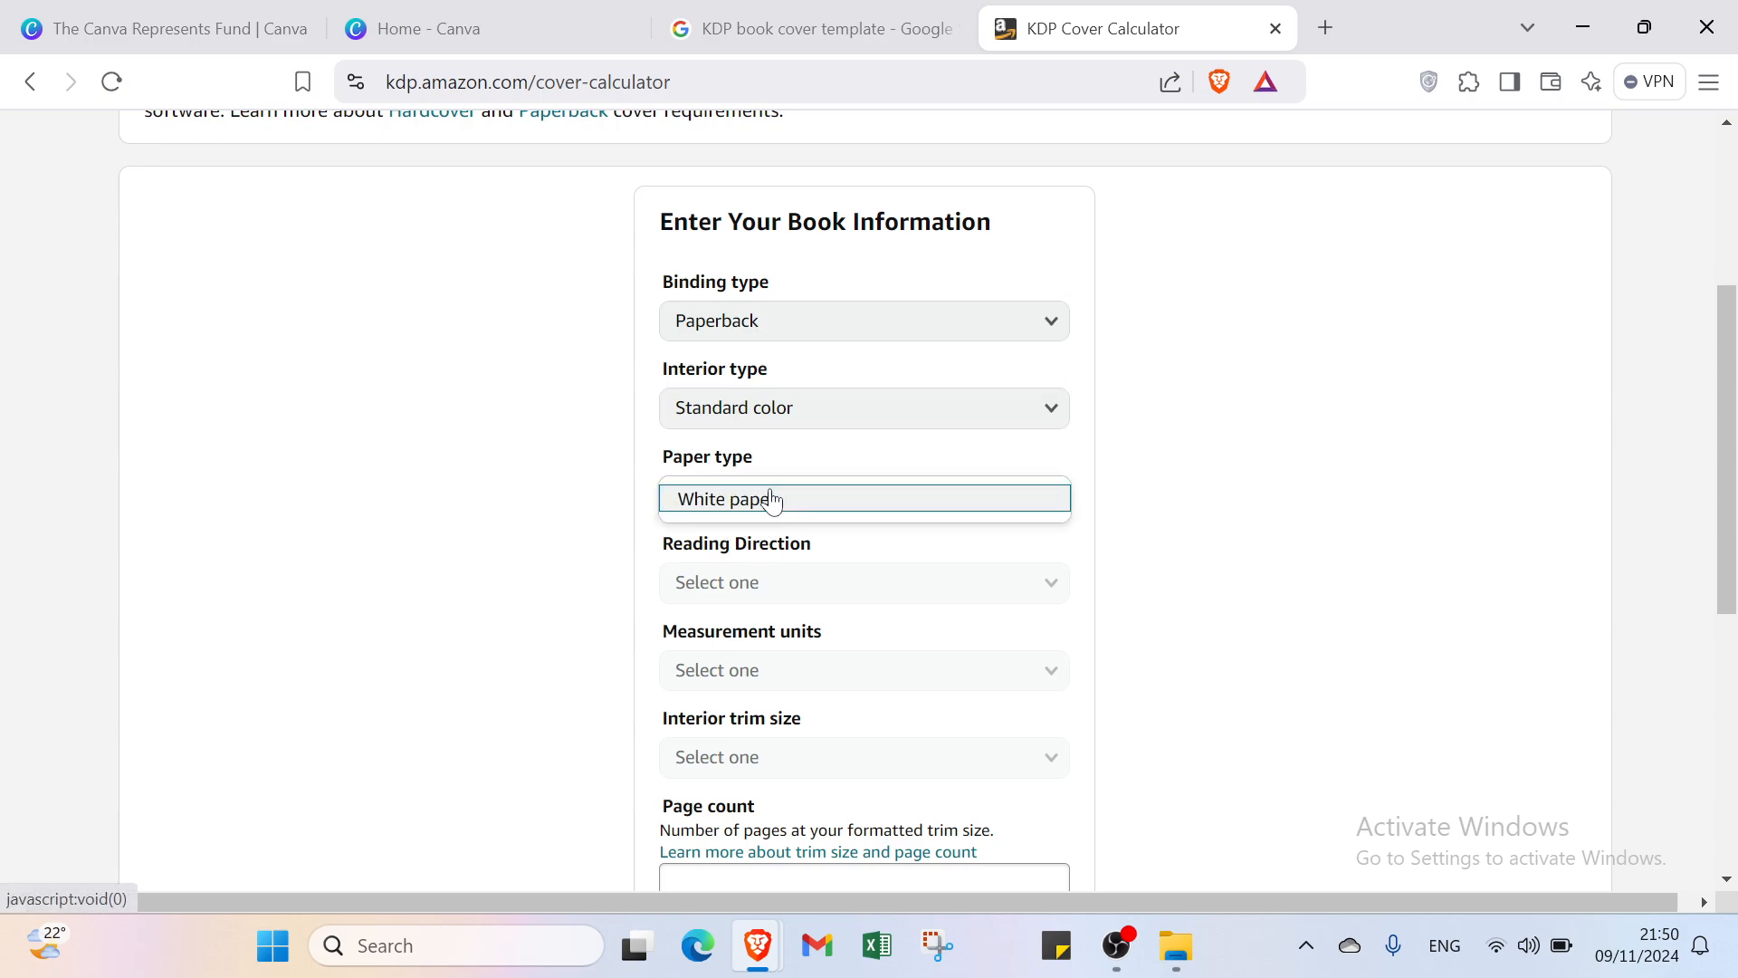
pyautogui.click(771, 501)
pyautogui.click(780, 587)
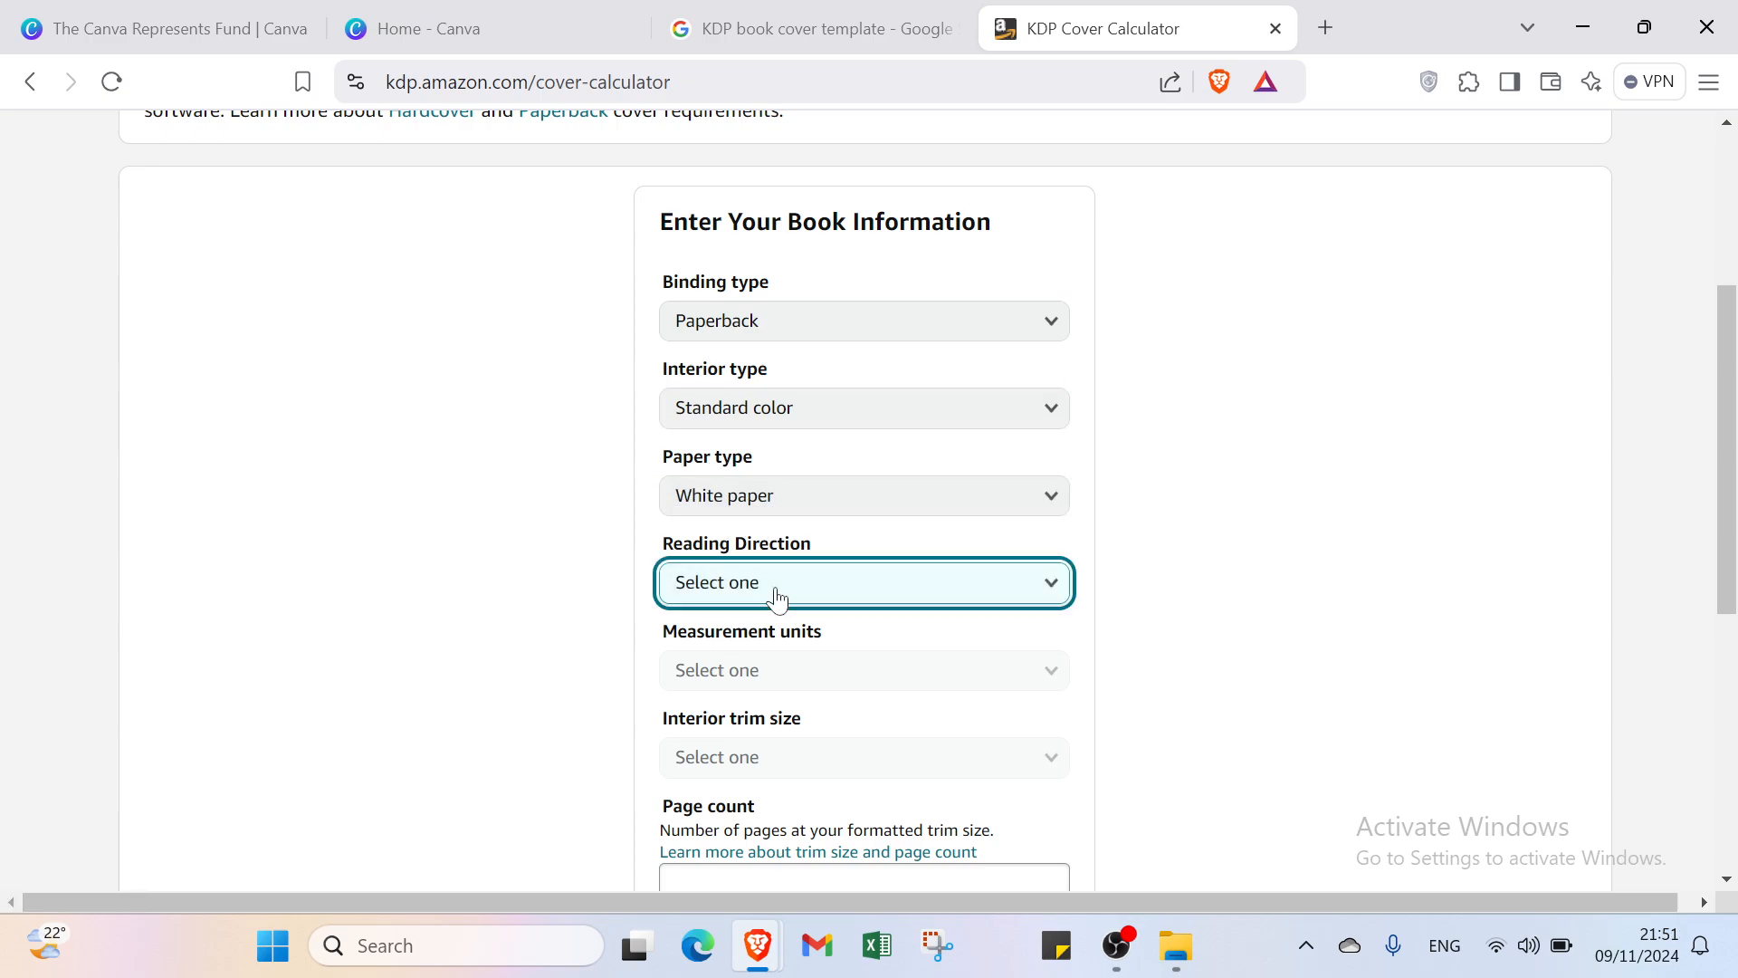
pyautogui.click(751, 617)
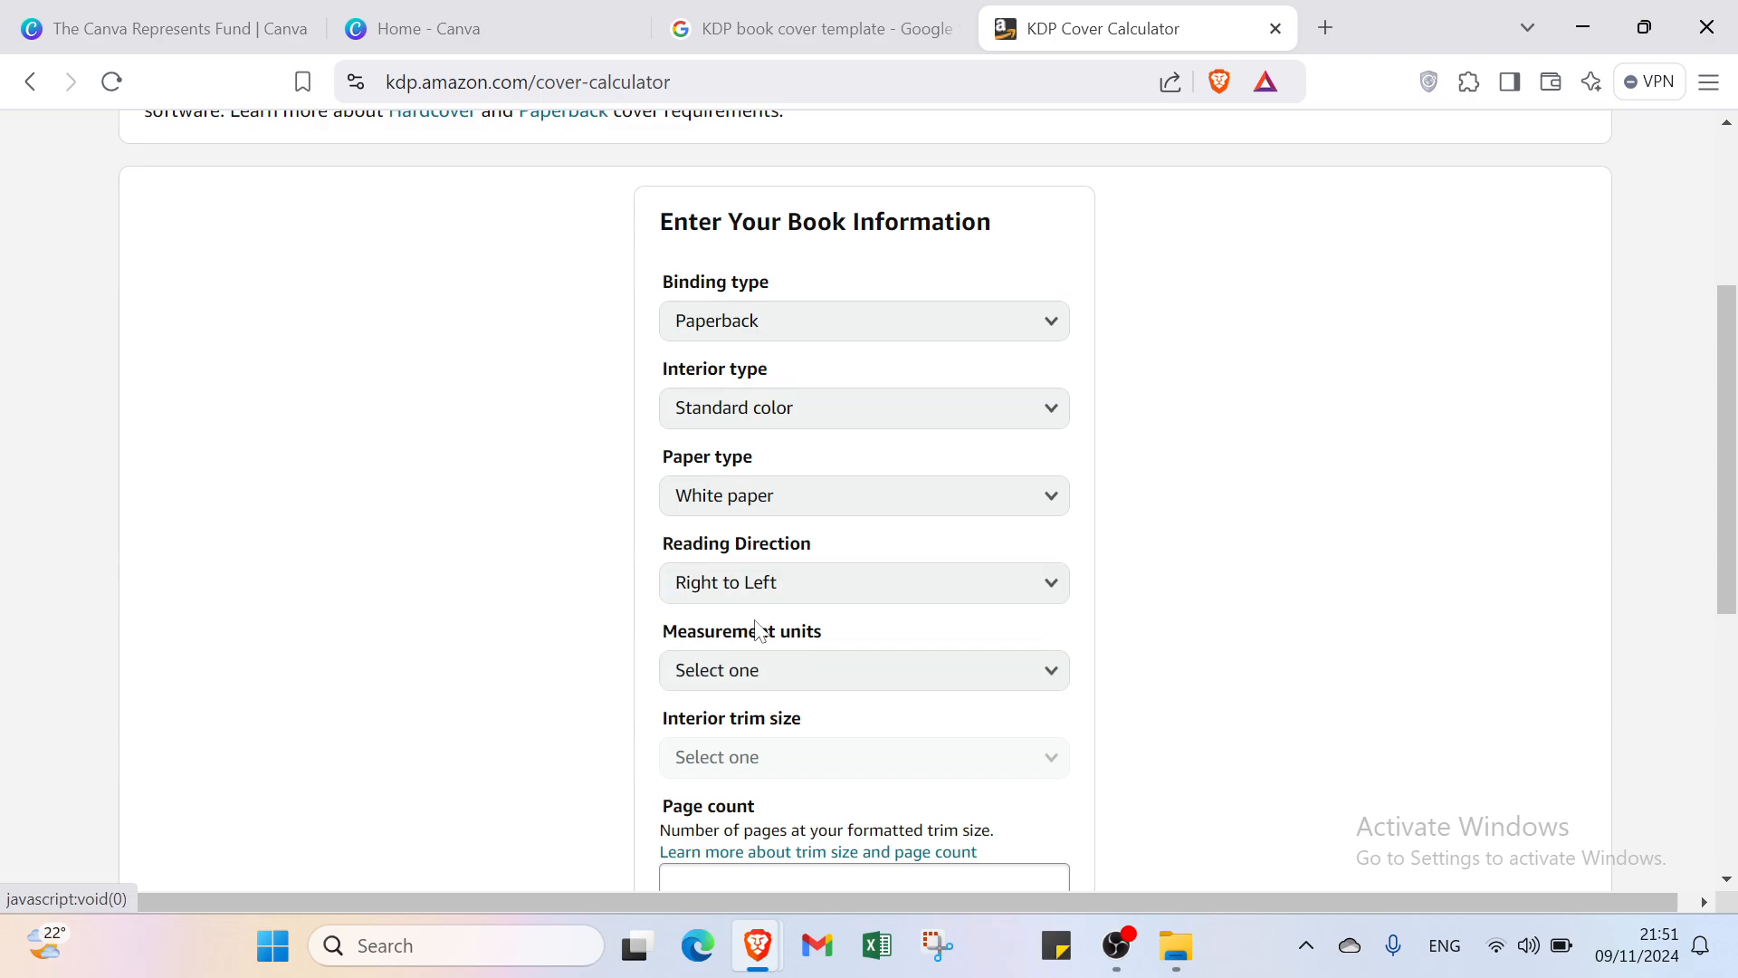
# Set the measurement units to Inches and the interior trim size to 5.5 x 8.5 in
pyautogui.click(765, 668)
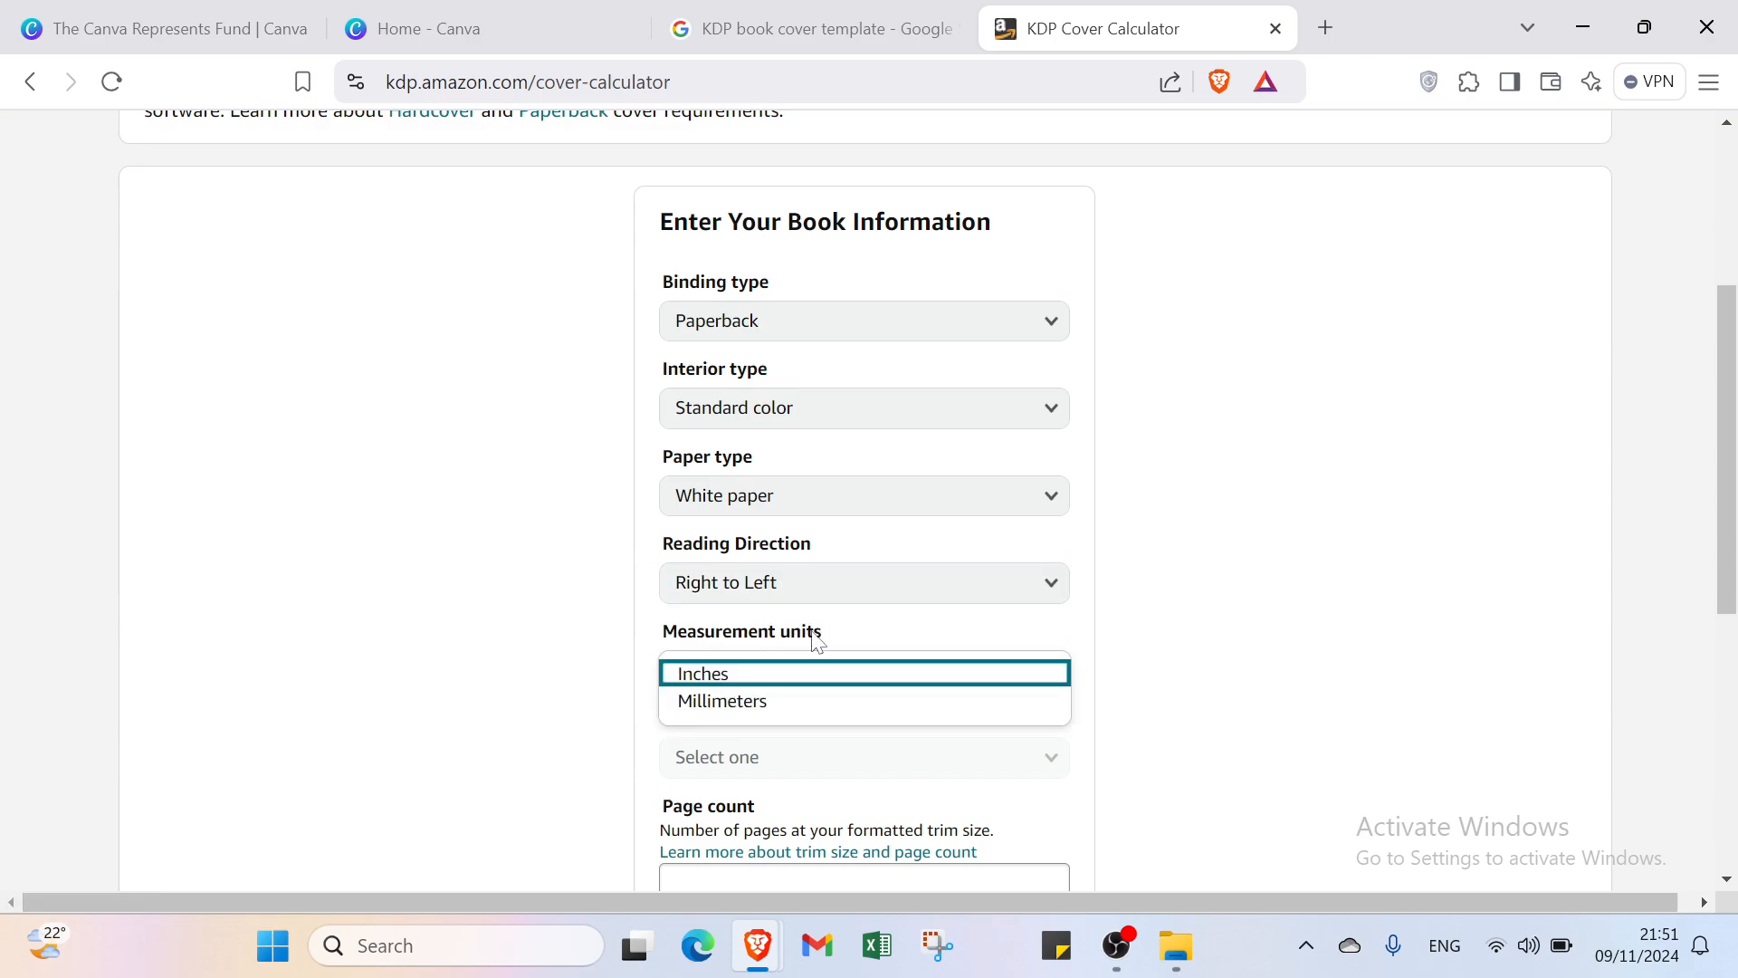
pyautogui.click(763, 683)
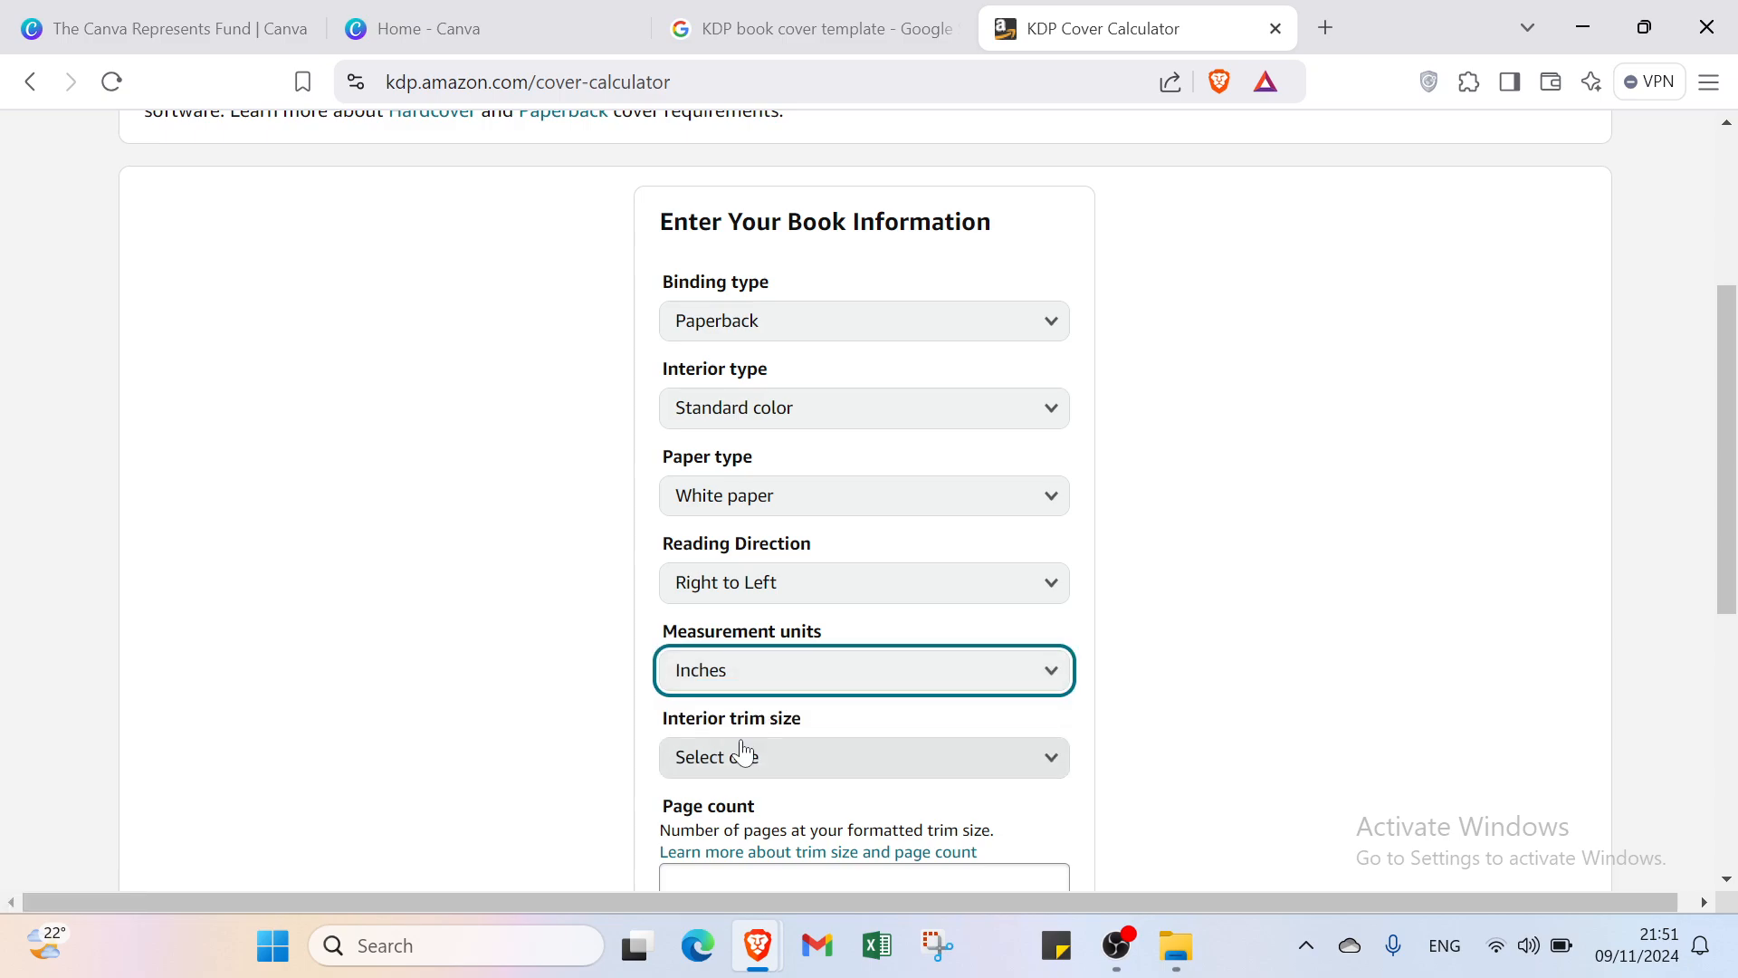
pyautogui.click(744, 757)
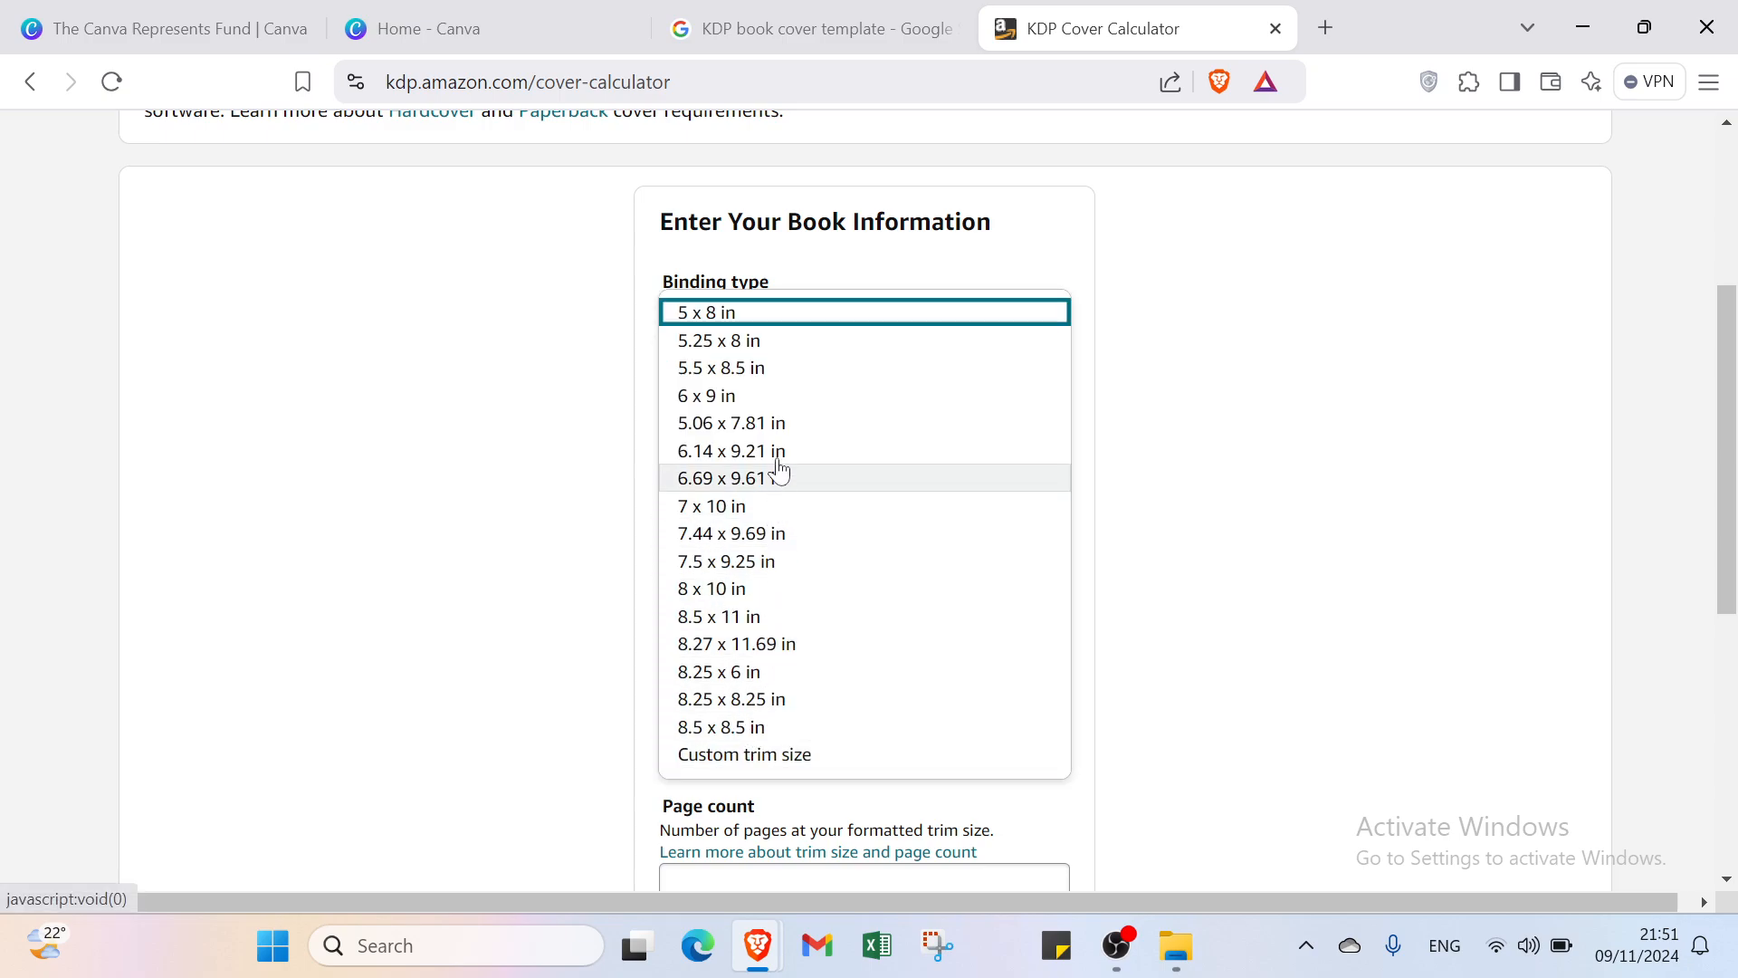
pyautogui.click(775, 371)
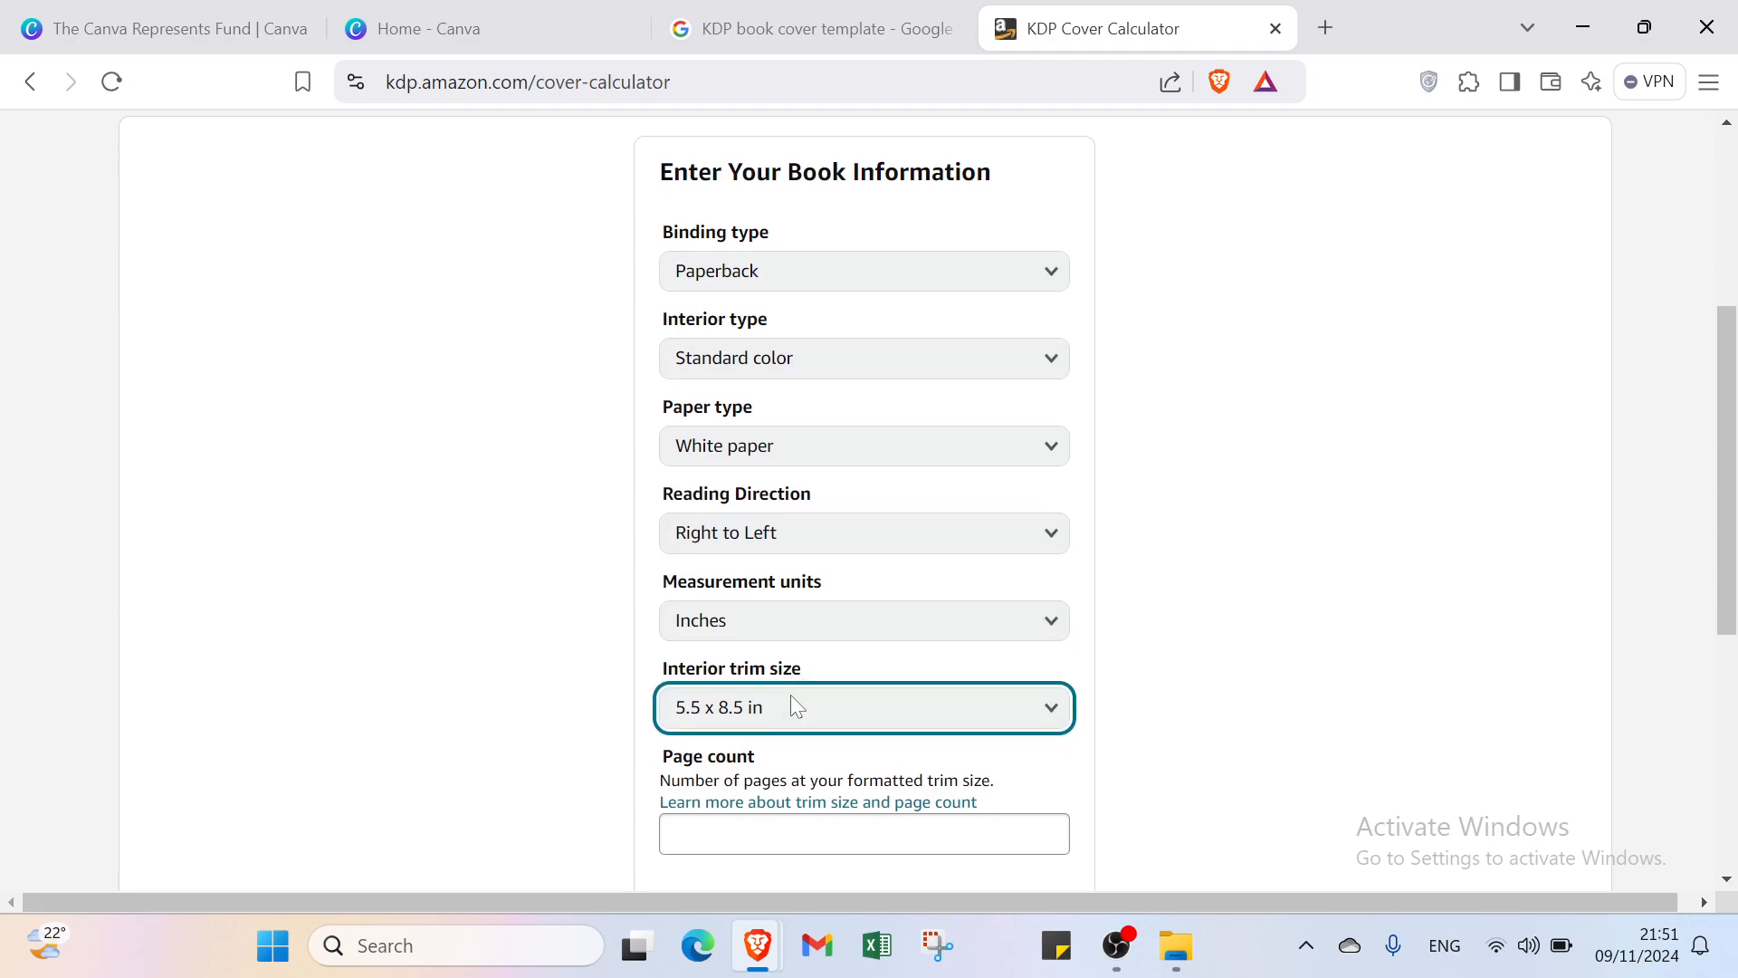
# Enter a page count of 100 and calculate the cover dimensions
pyautogui.scroll(-3, 791, 693)
pyautogui.click(759, 608)
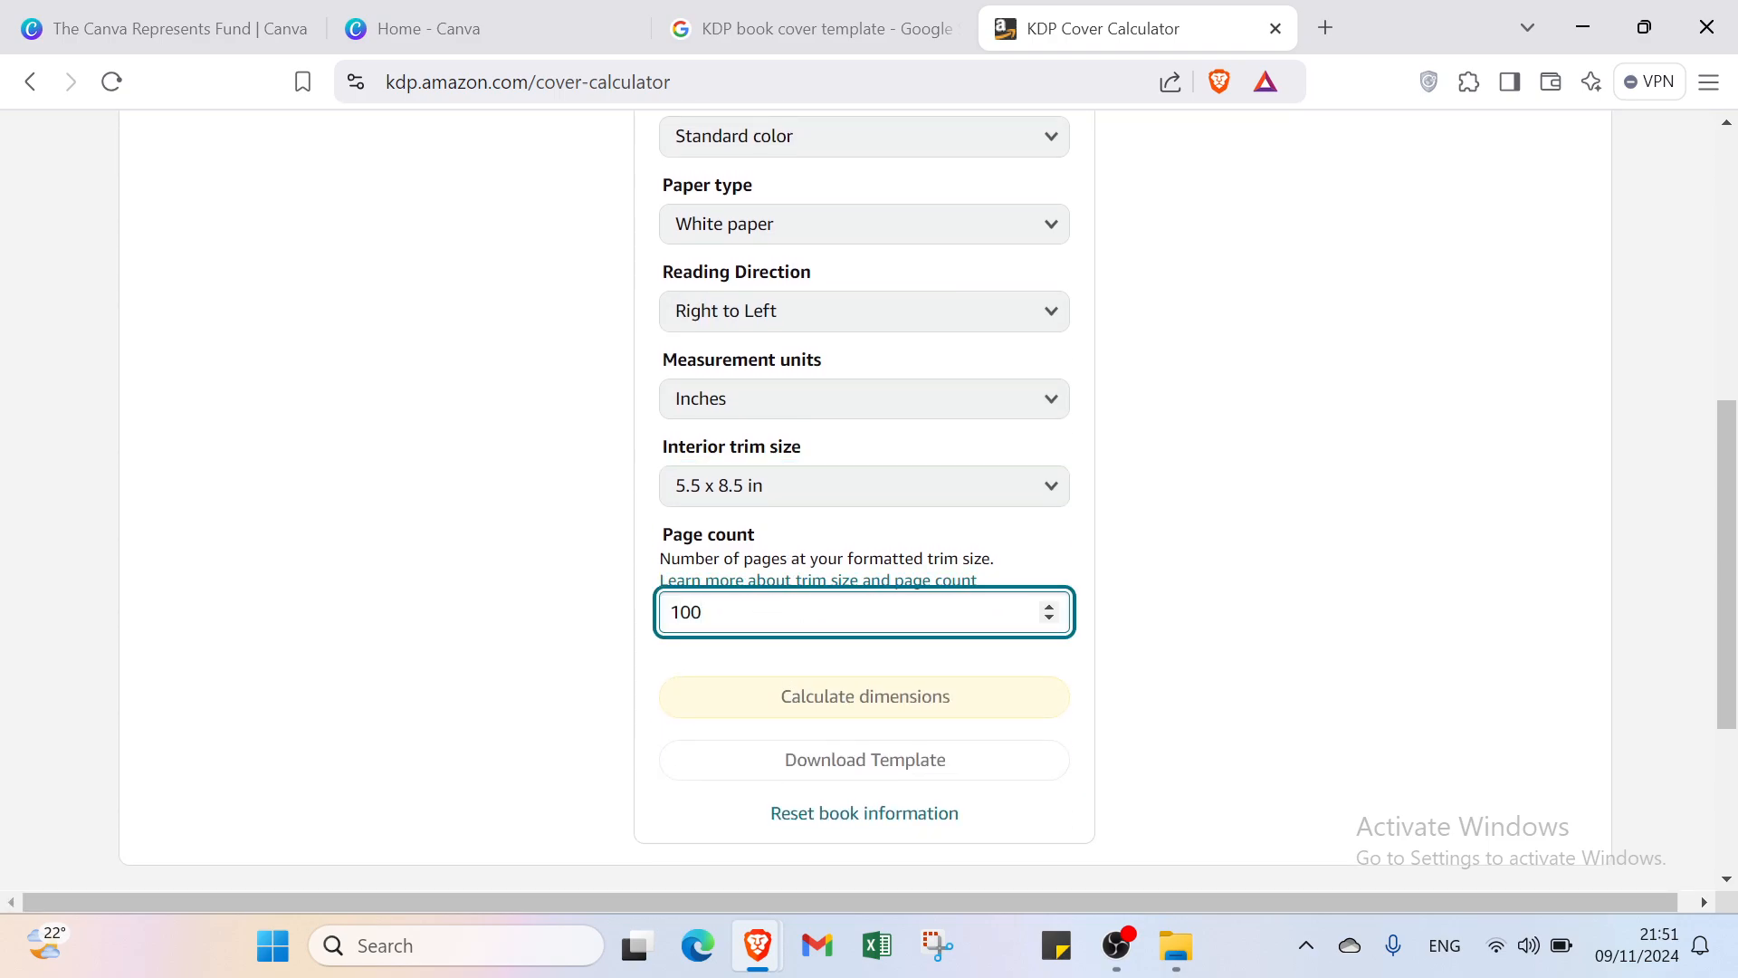
pyautogui.click(1304, 668)
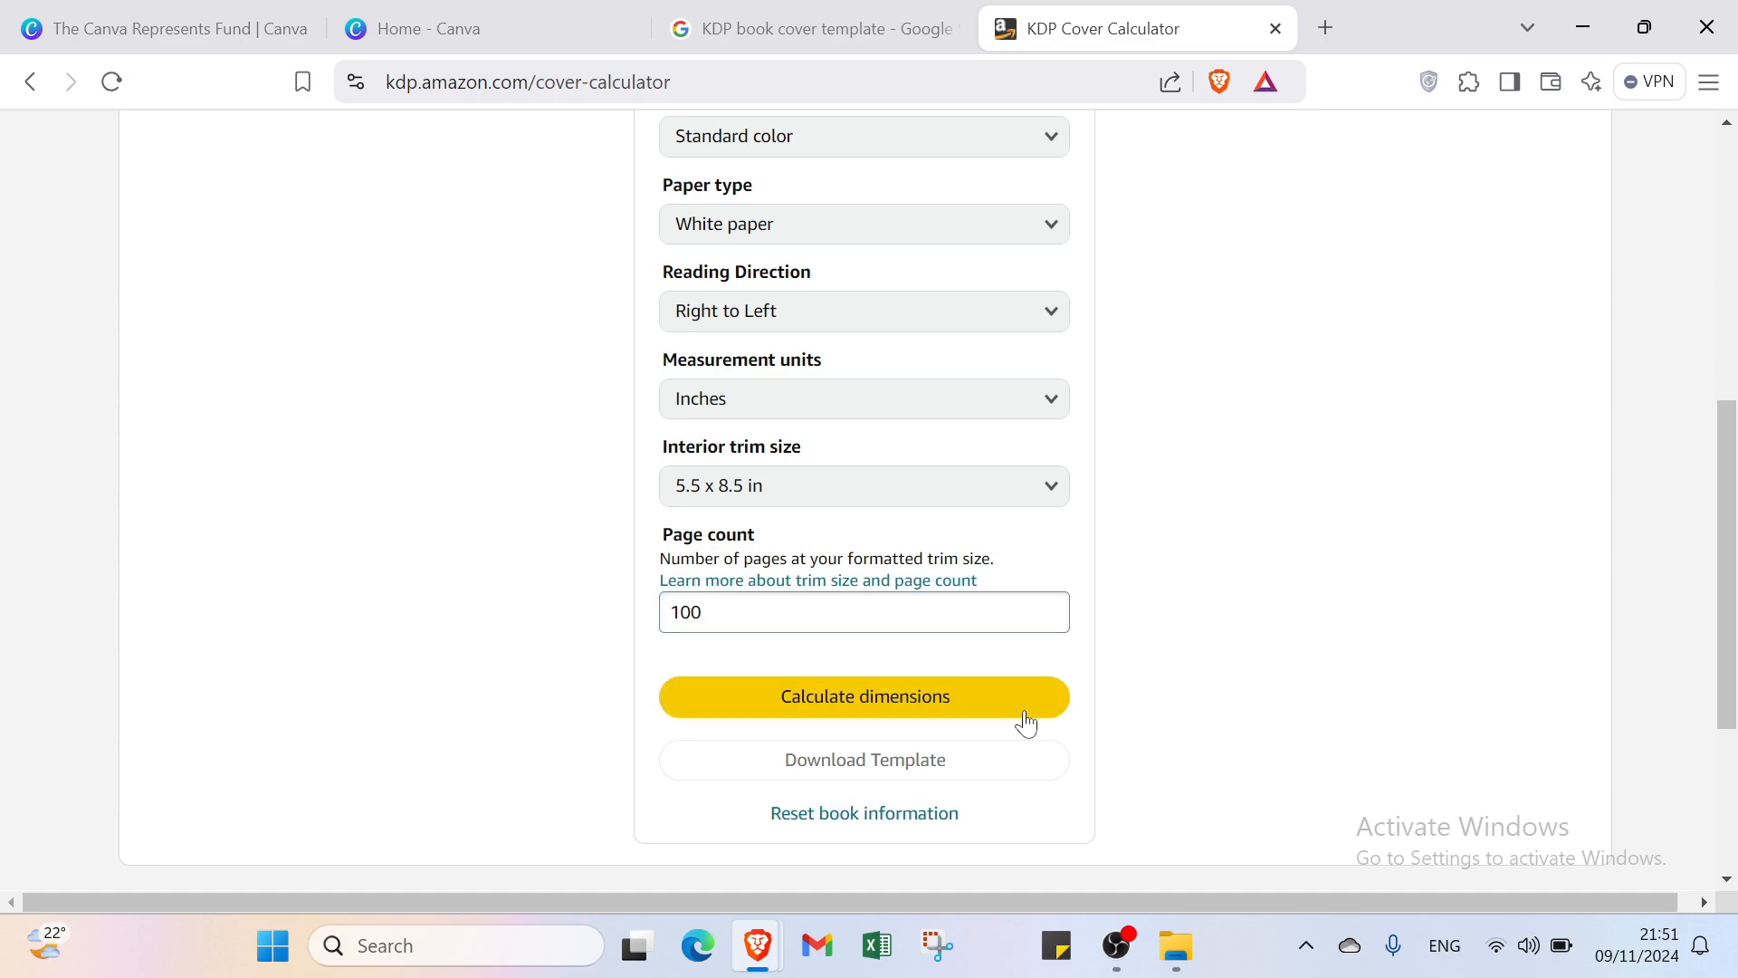
pyautogui.click(1008, 711)
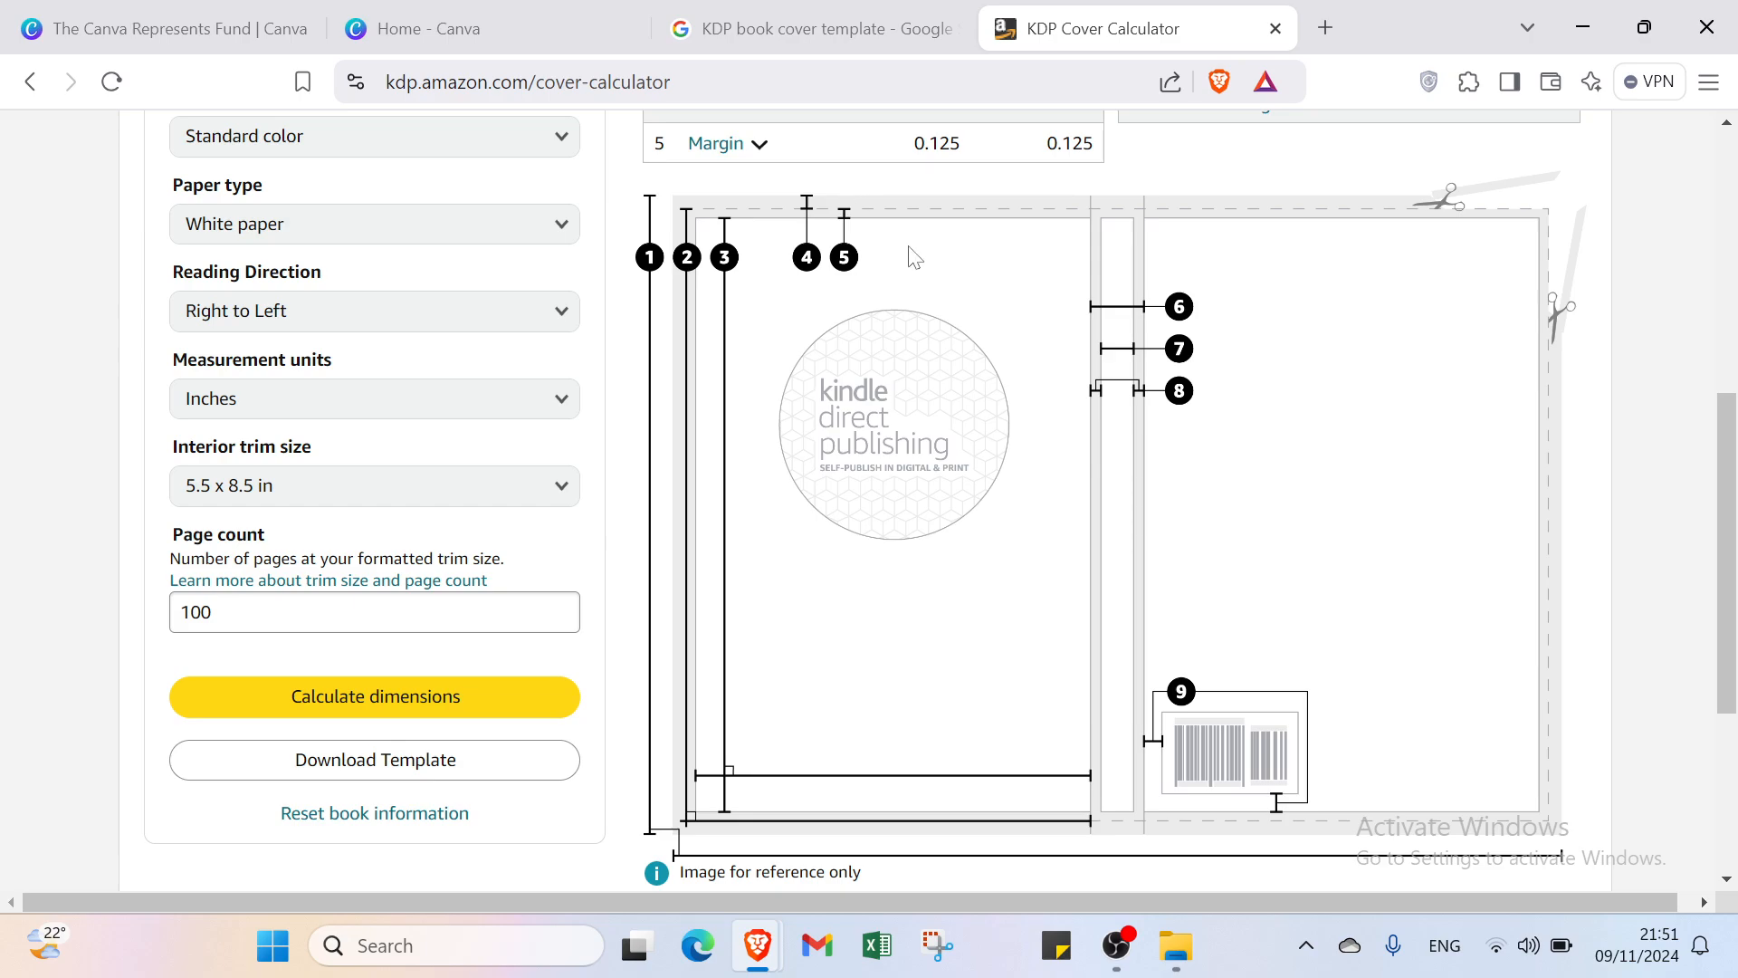
# Examine the calculated cover dimensions and the explanations of the front cover, safe area, bleed, spine and barcode margin entries
pyautogui.scroll(5, 1086, 326)
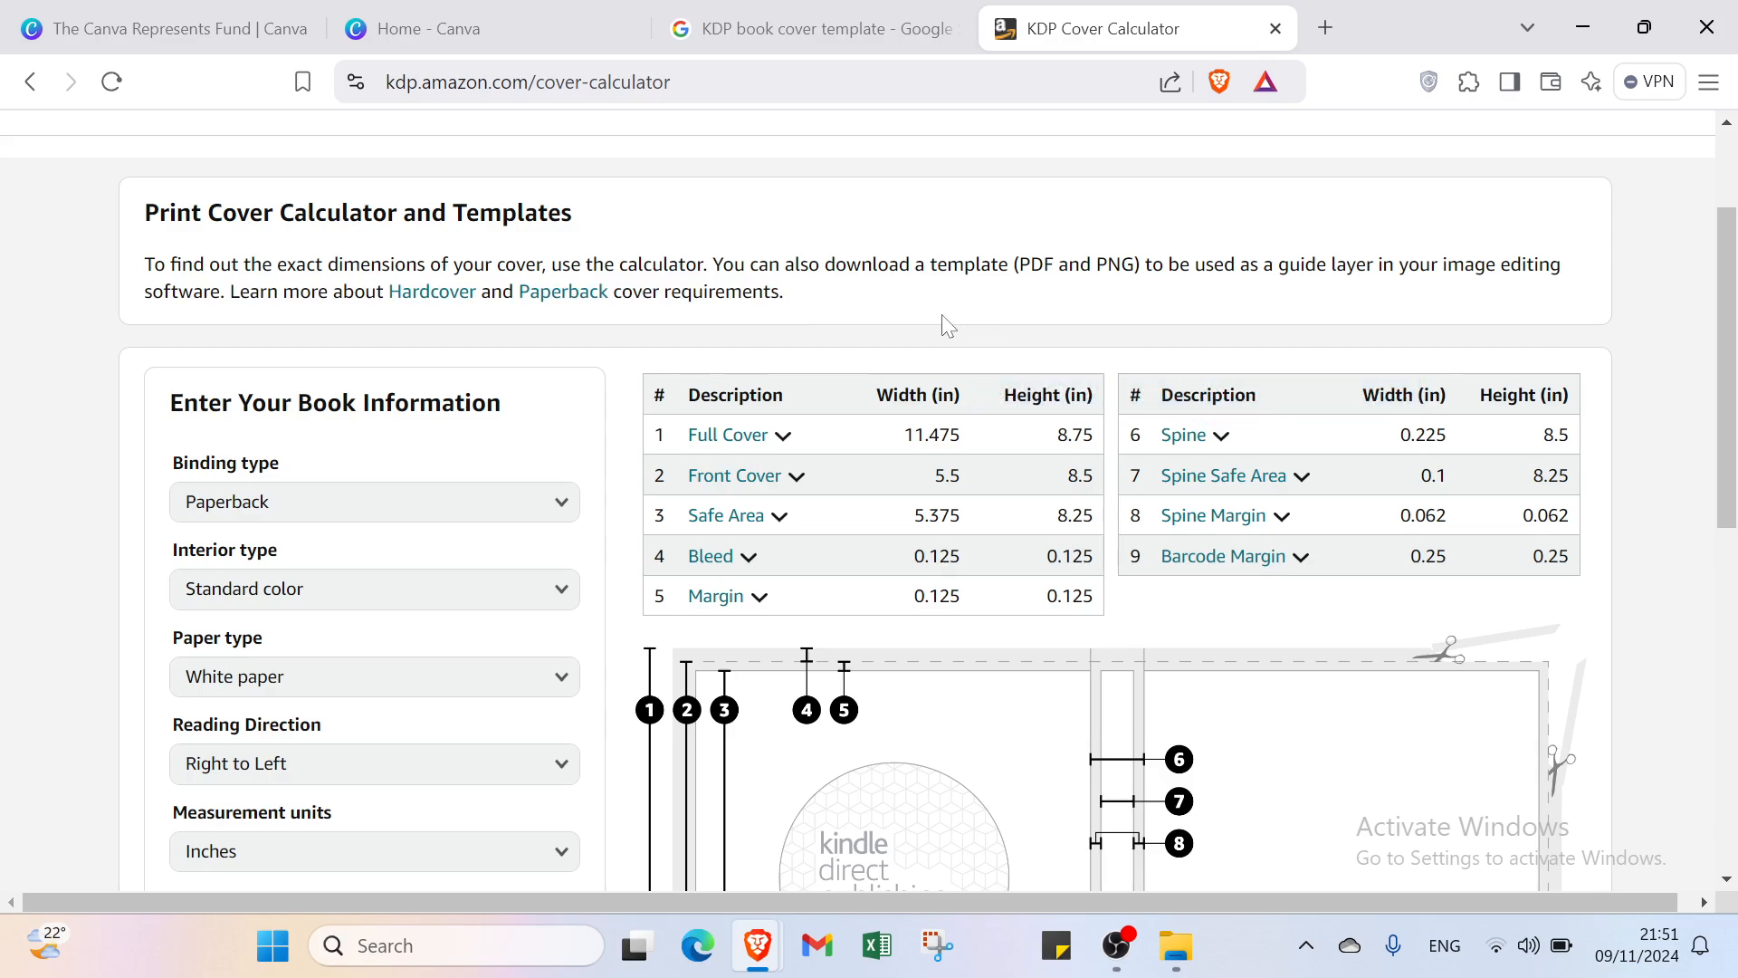
pyautogui.click(751, 487)
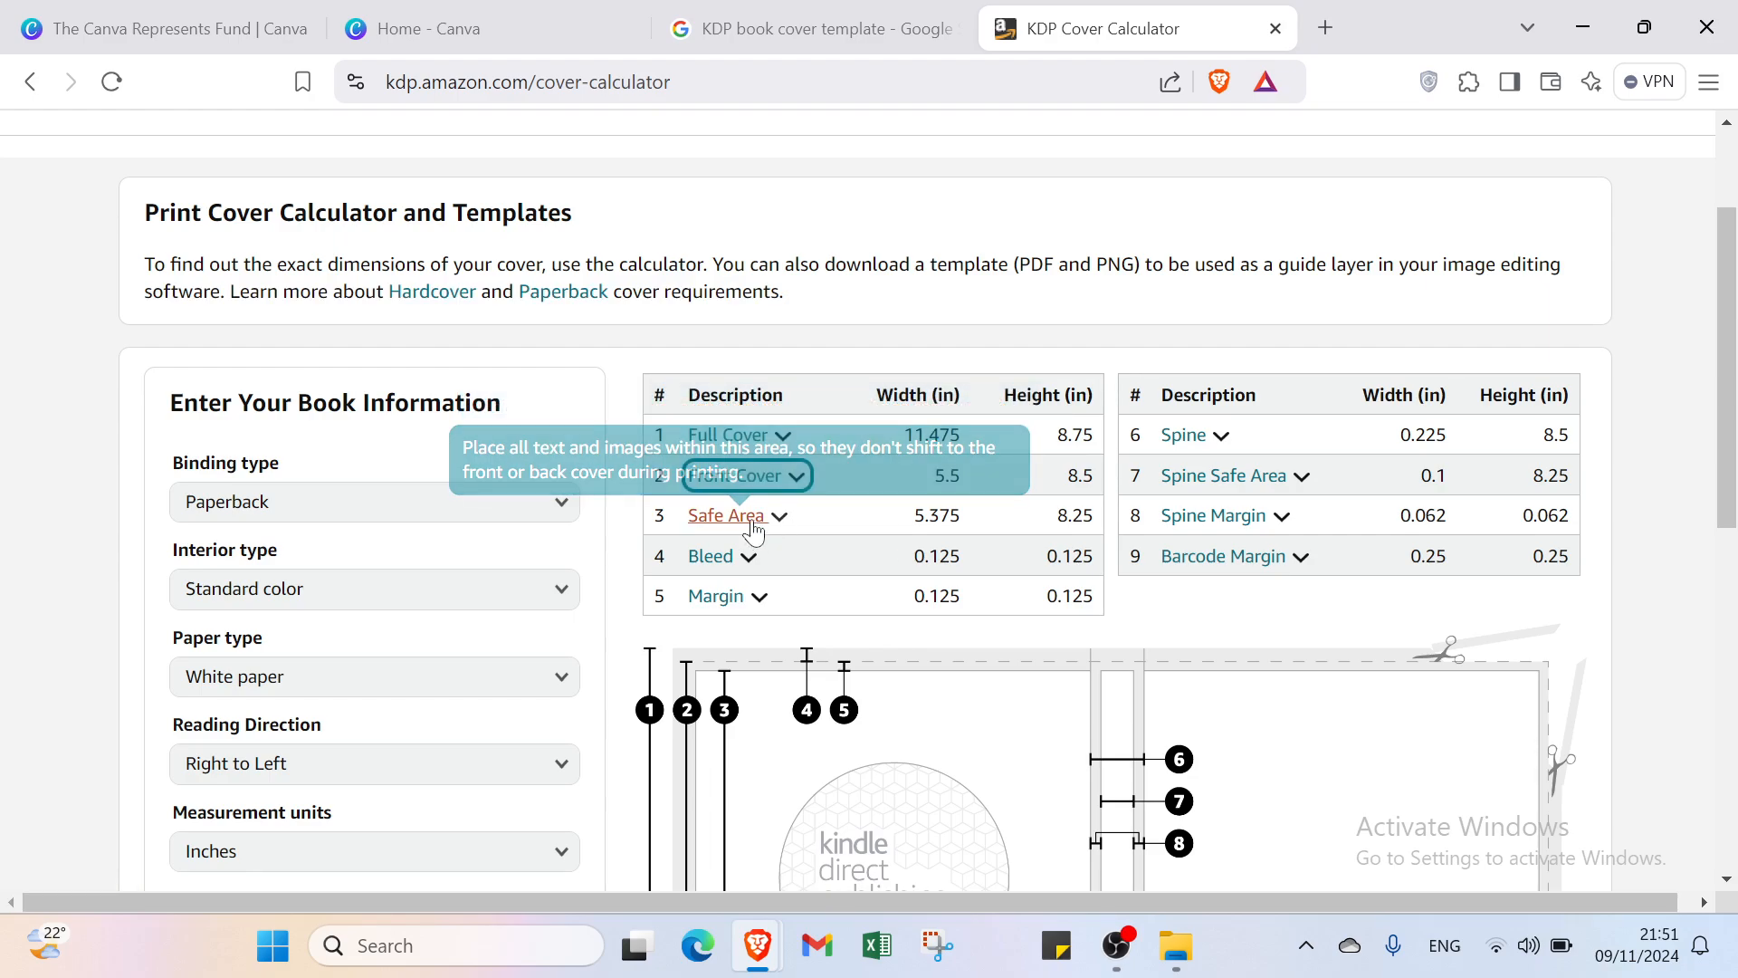
pyautogui.moveTo(746, 562)
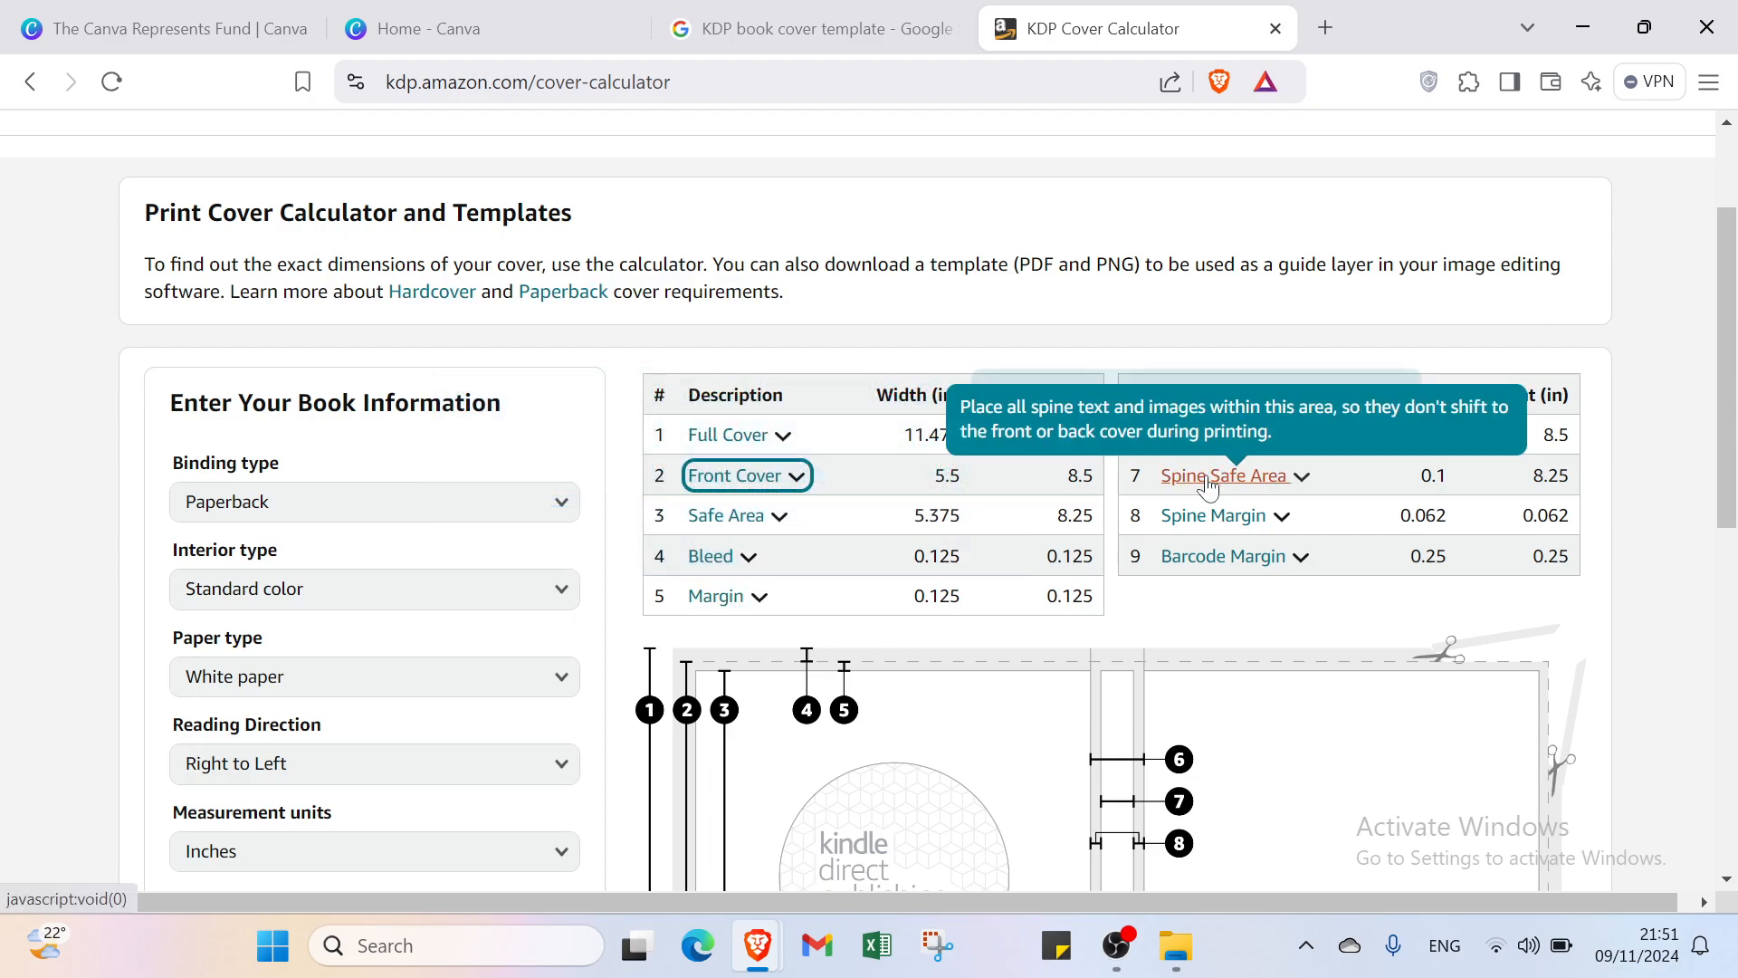
pyautogui.moveTo(1158, 525)
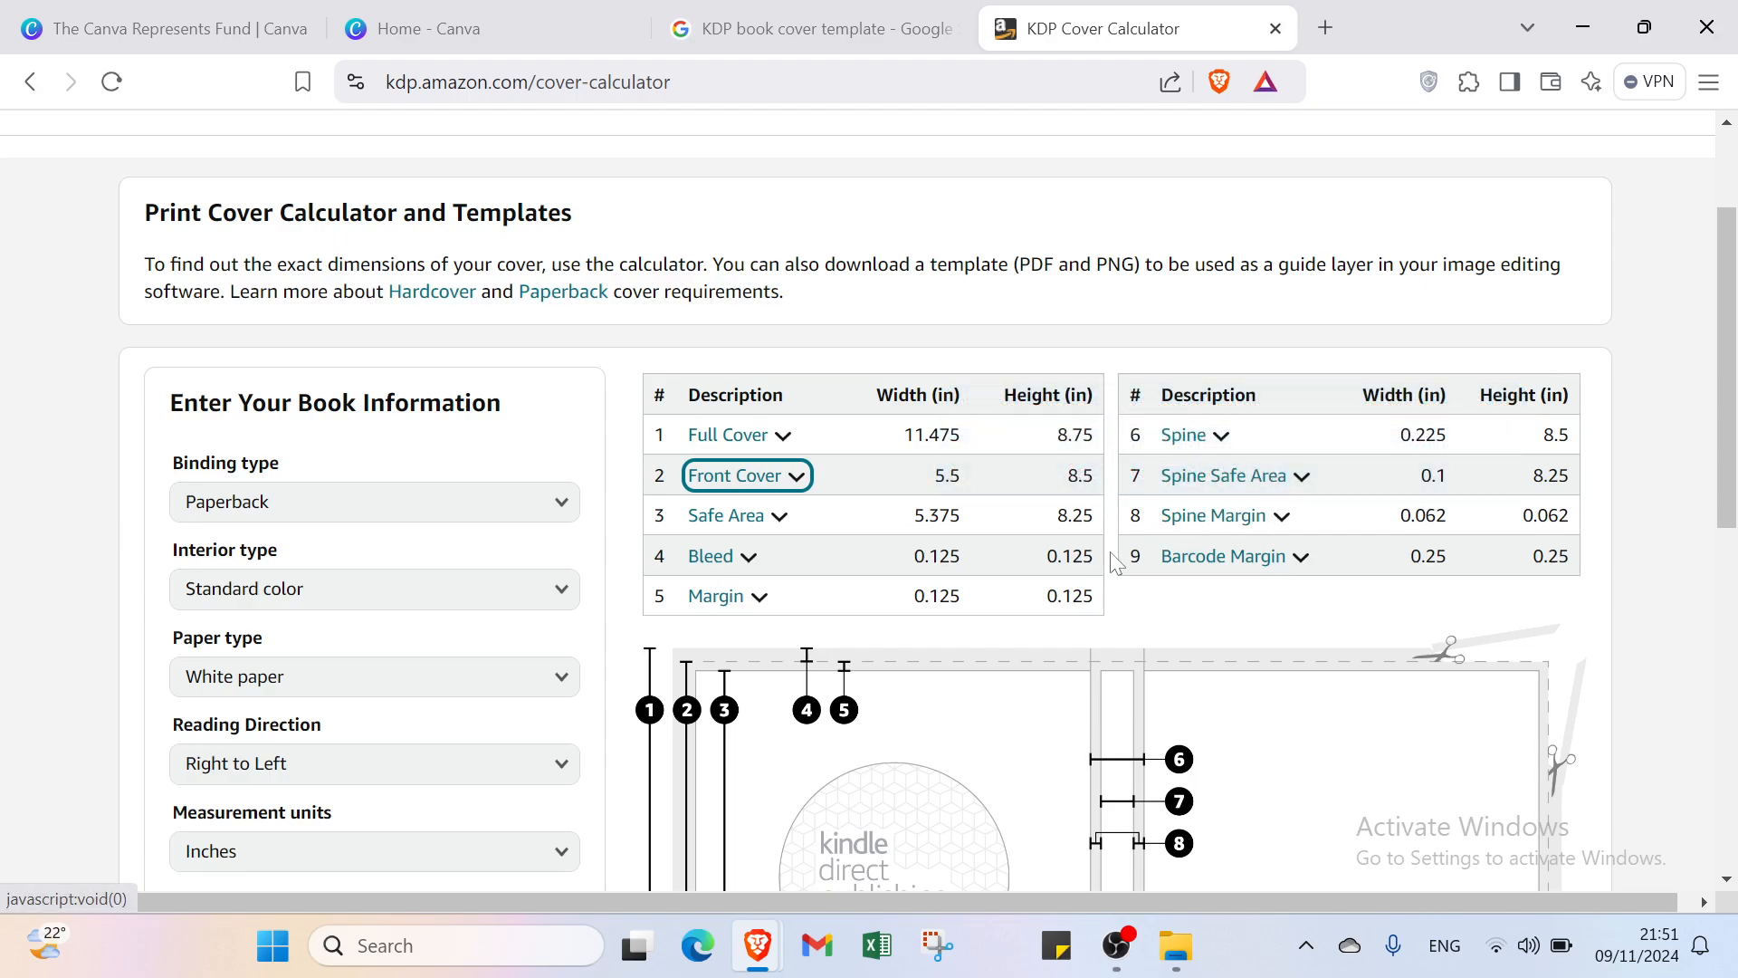
pyautogui.moveTo(1216, 558)
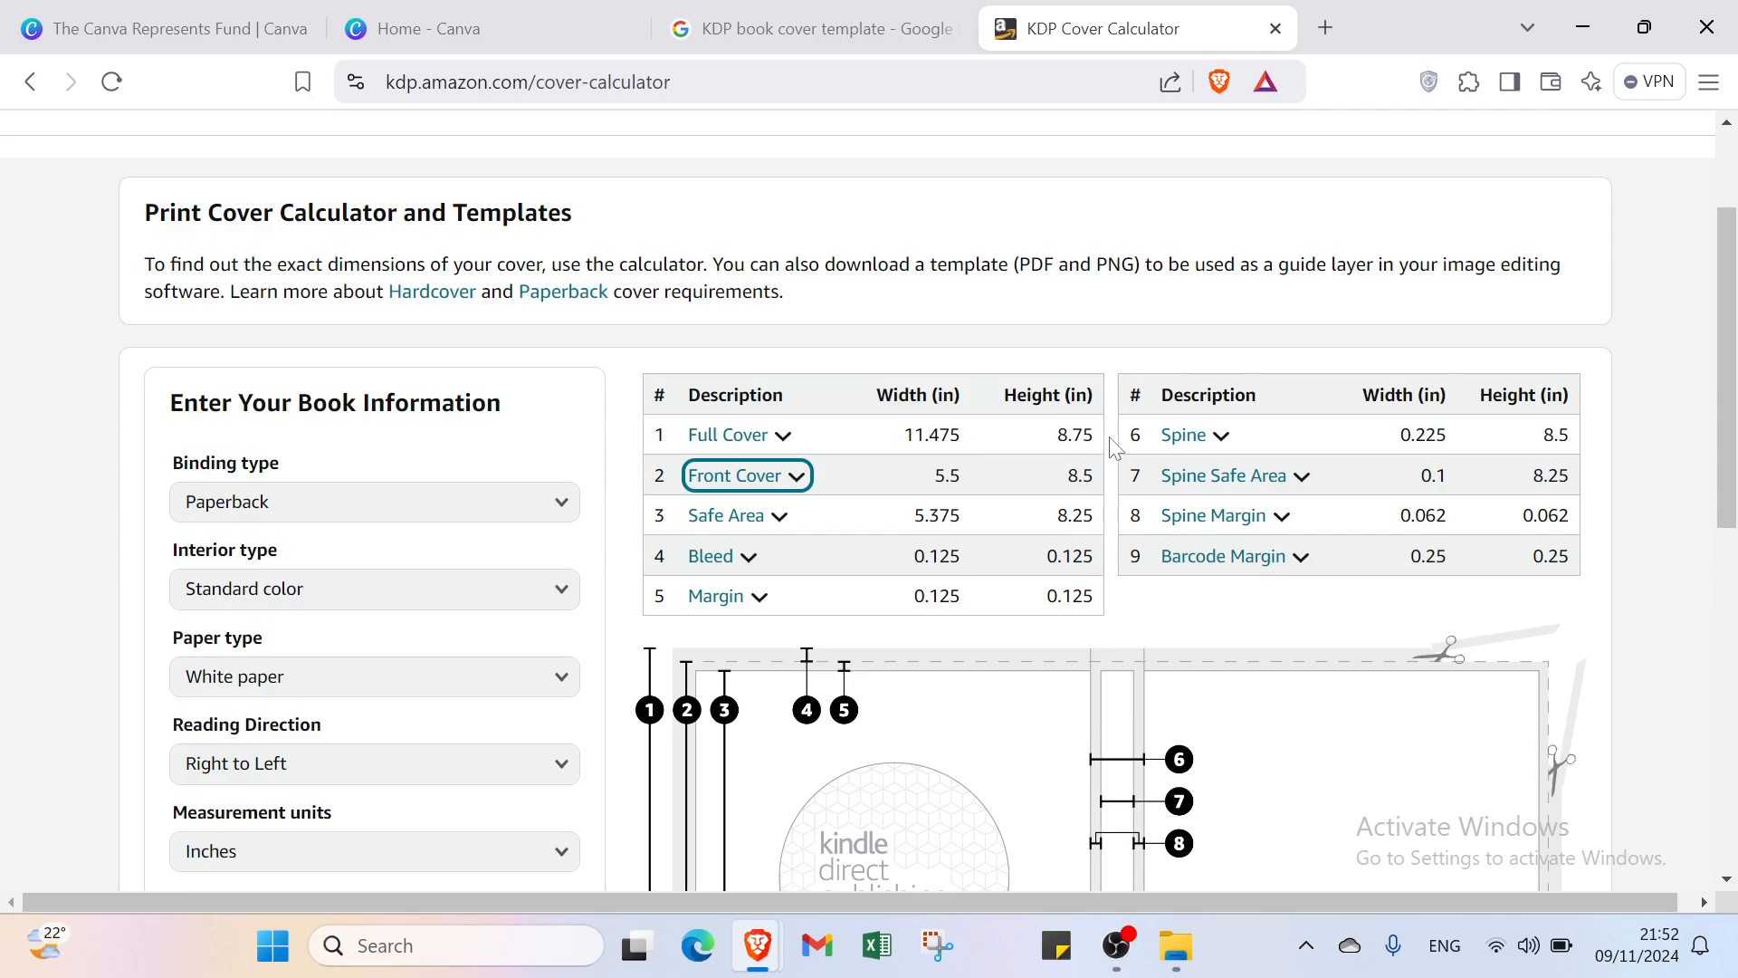
# Switch to Canva, rechecking the full cover width in the KDP Cover Calculator, and enter 11.48 as the custom size width
pyautogui.click(470, 23)
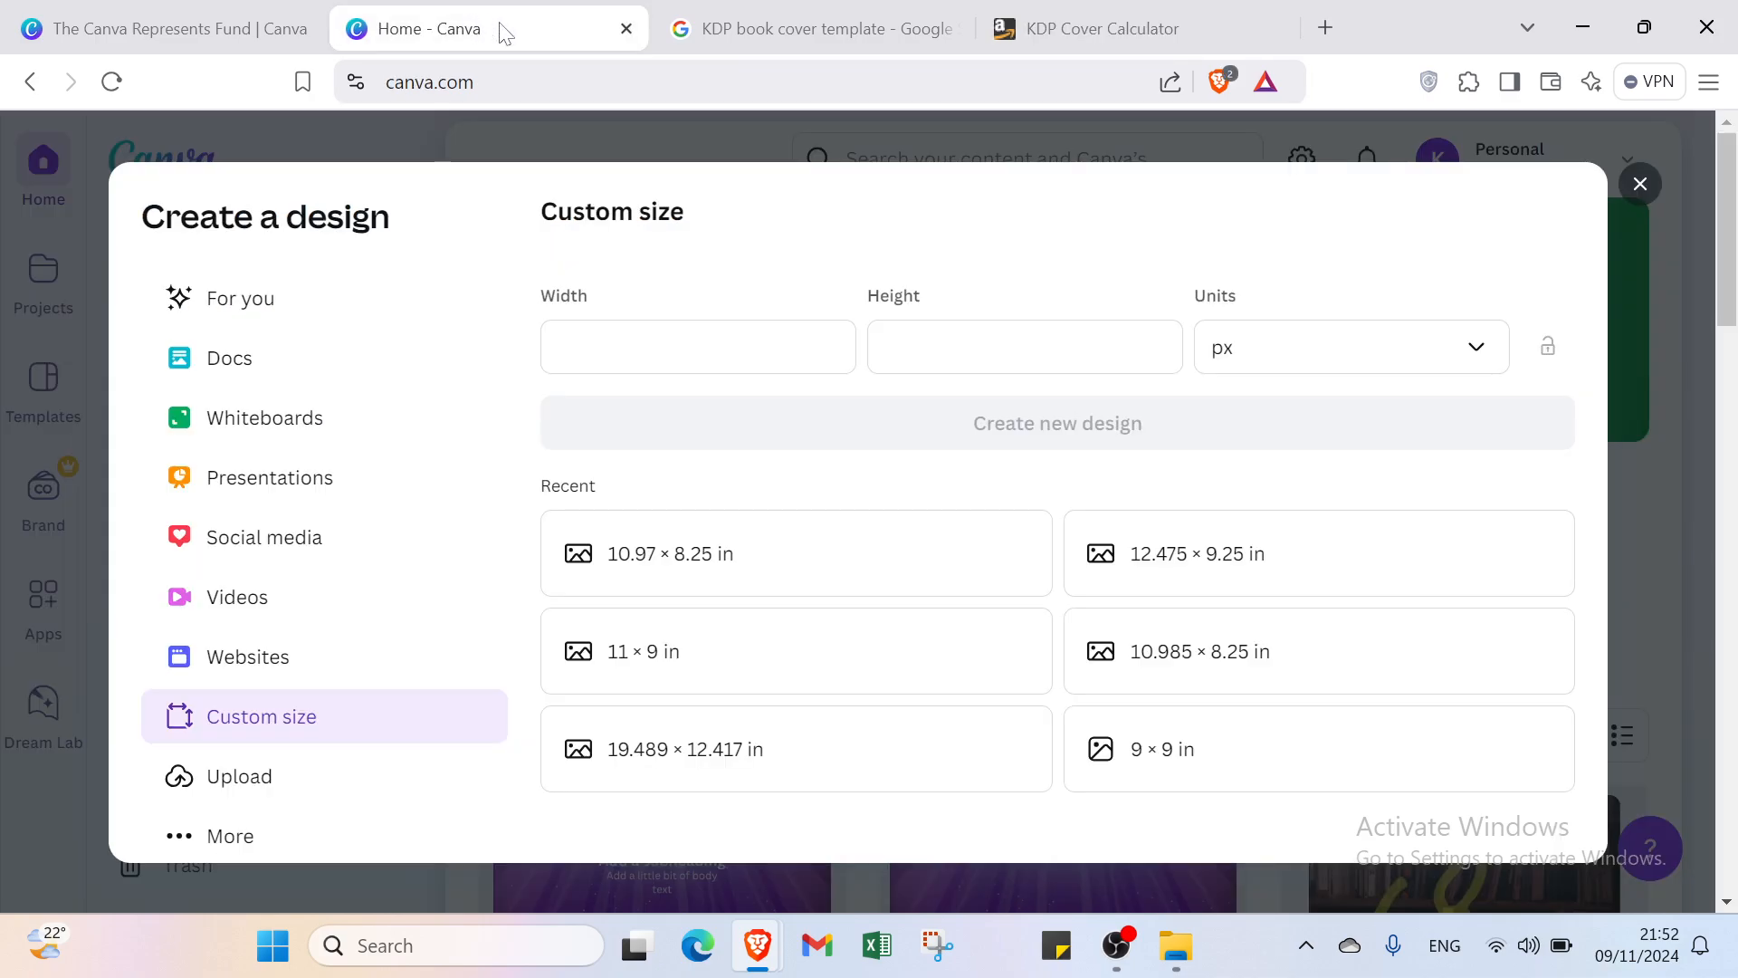
pyautogui.click(558, 347)
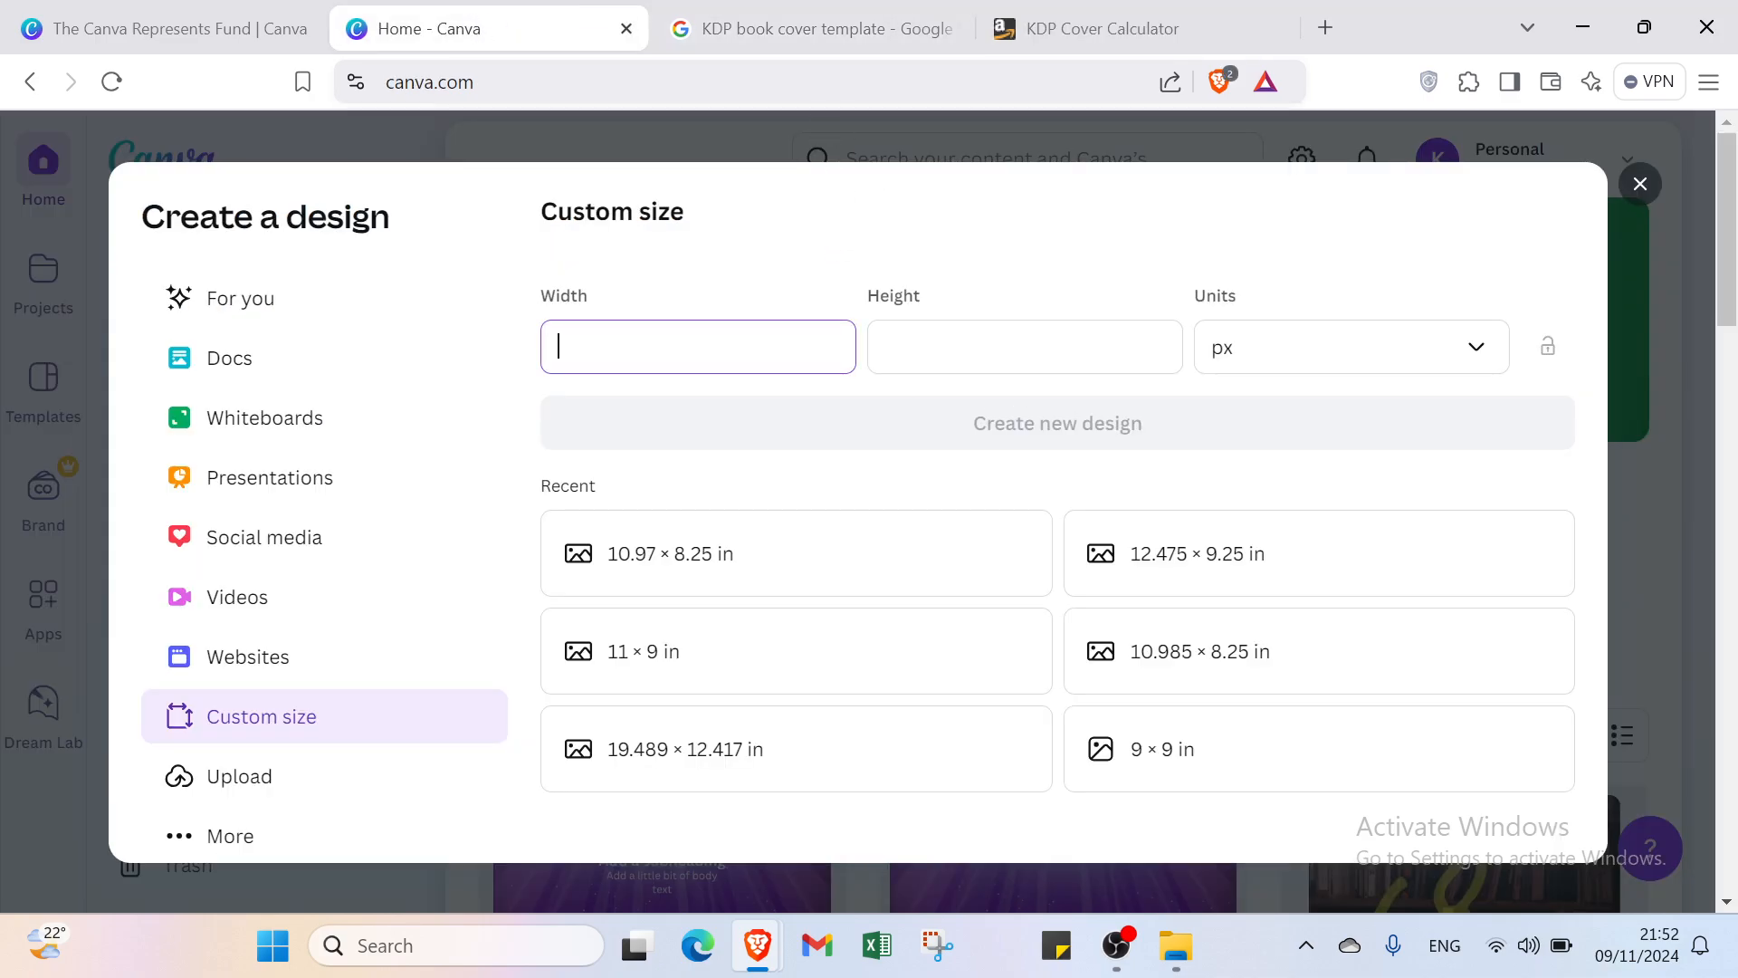
pyautogui.click(1103, 28)
pyautogui.click(953, 292)
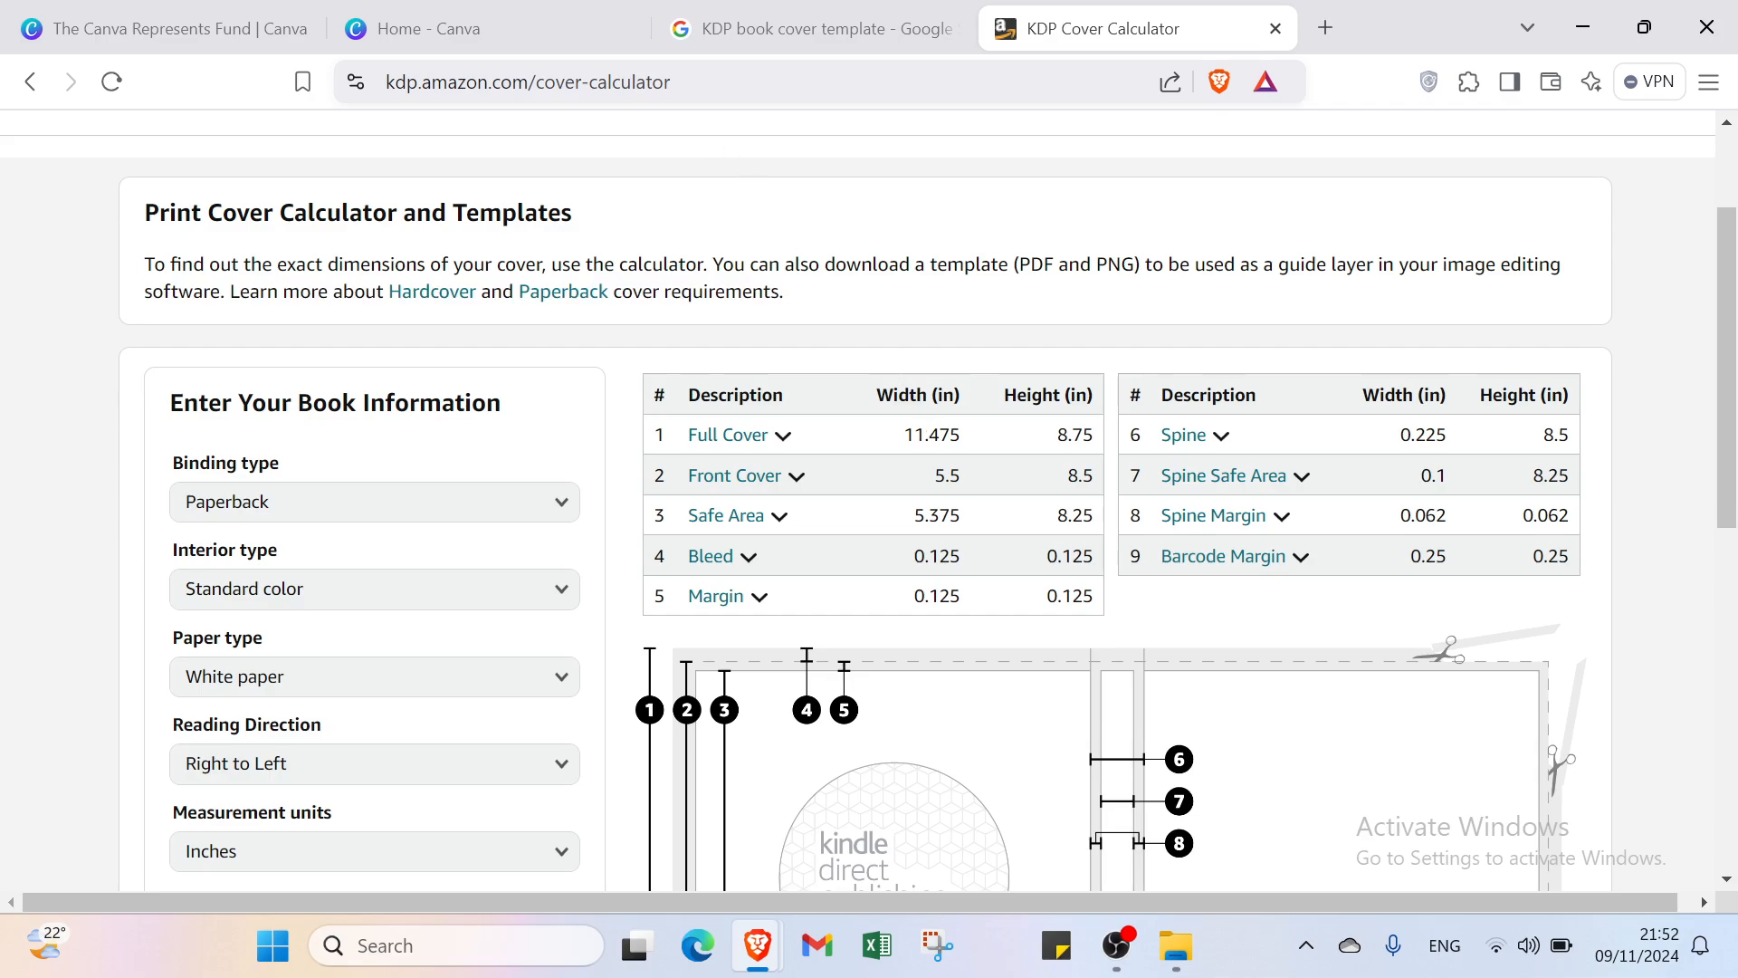
pyautogui.click(574, 18)
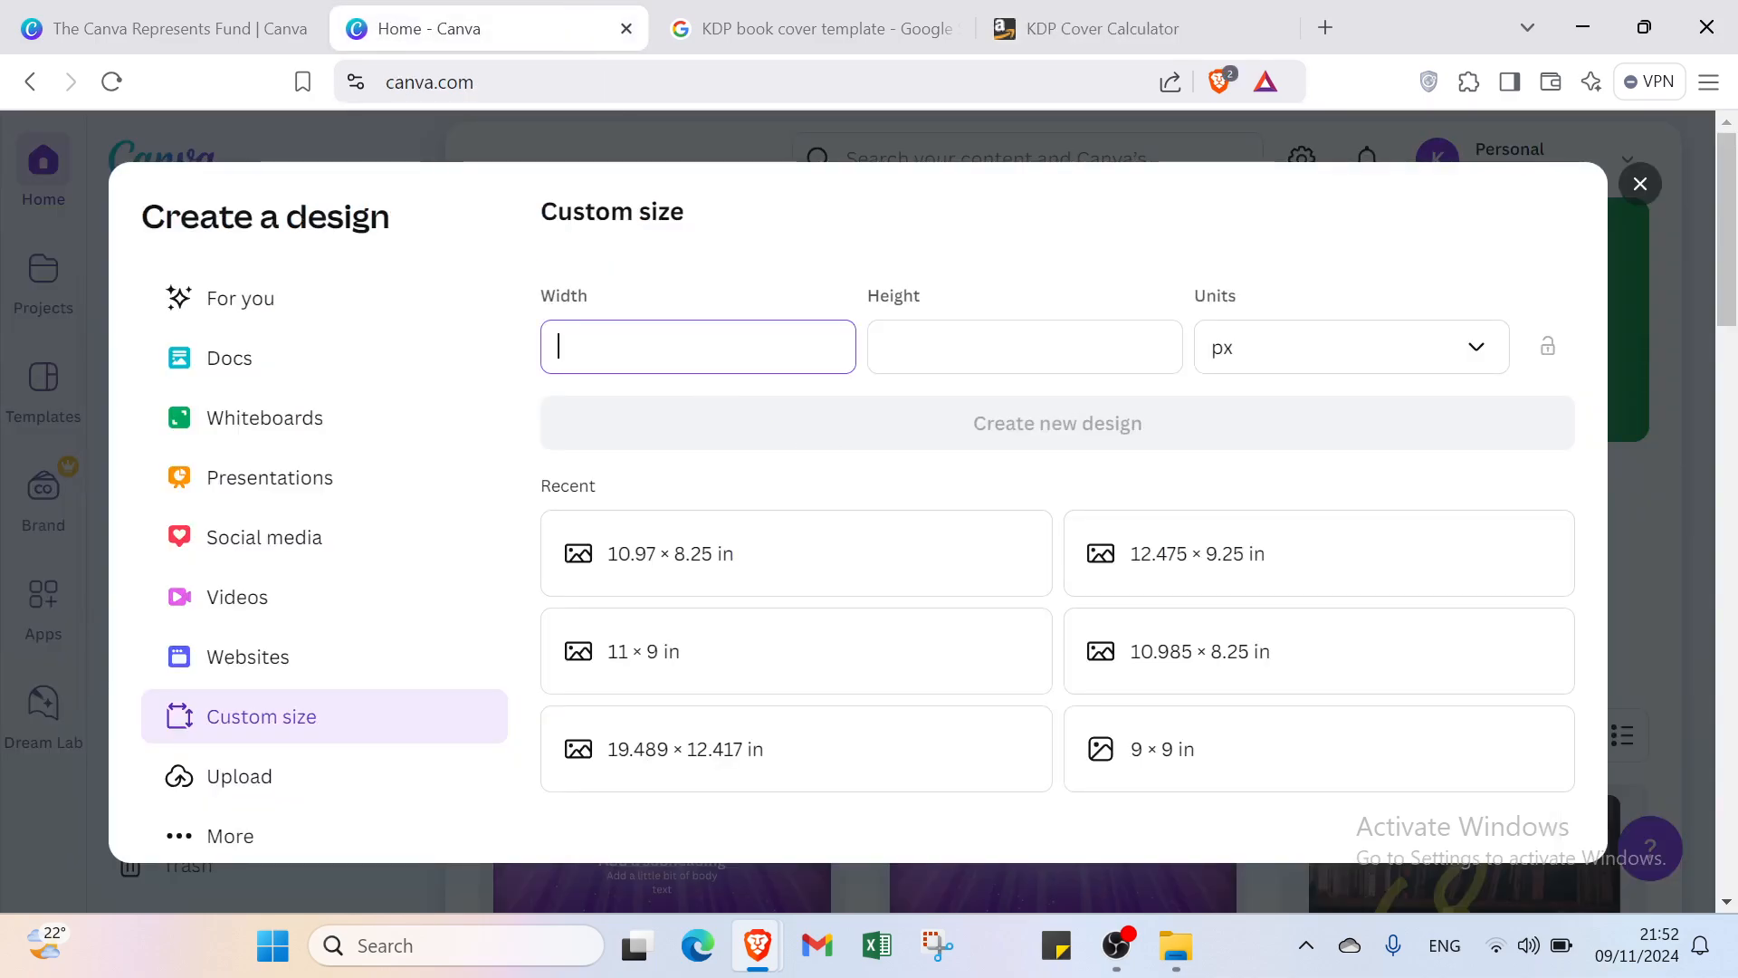
pyautogui.write('11.47')
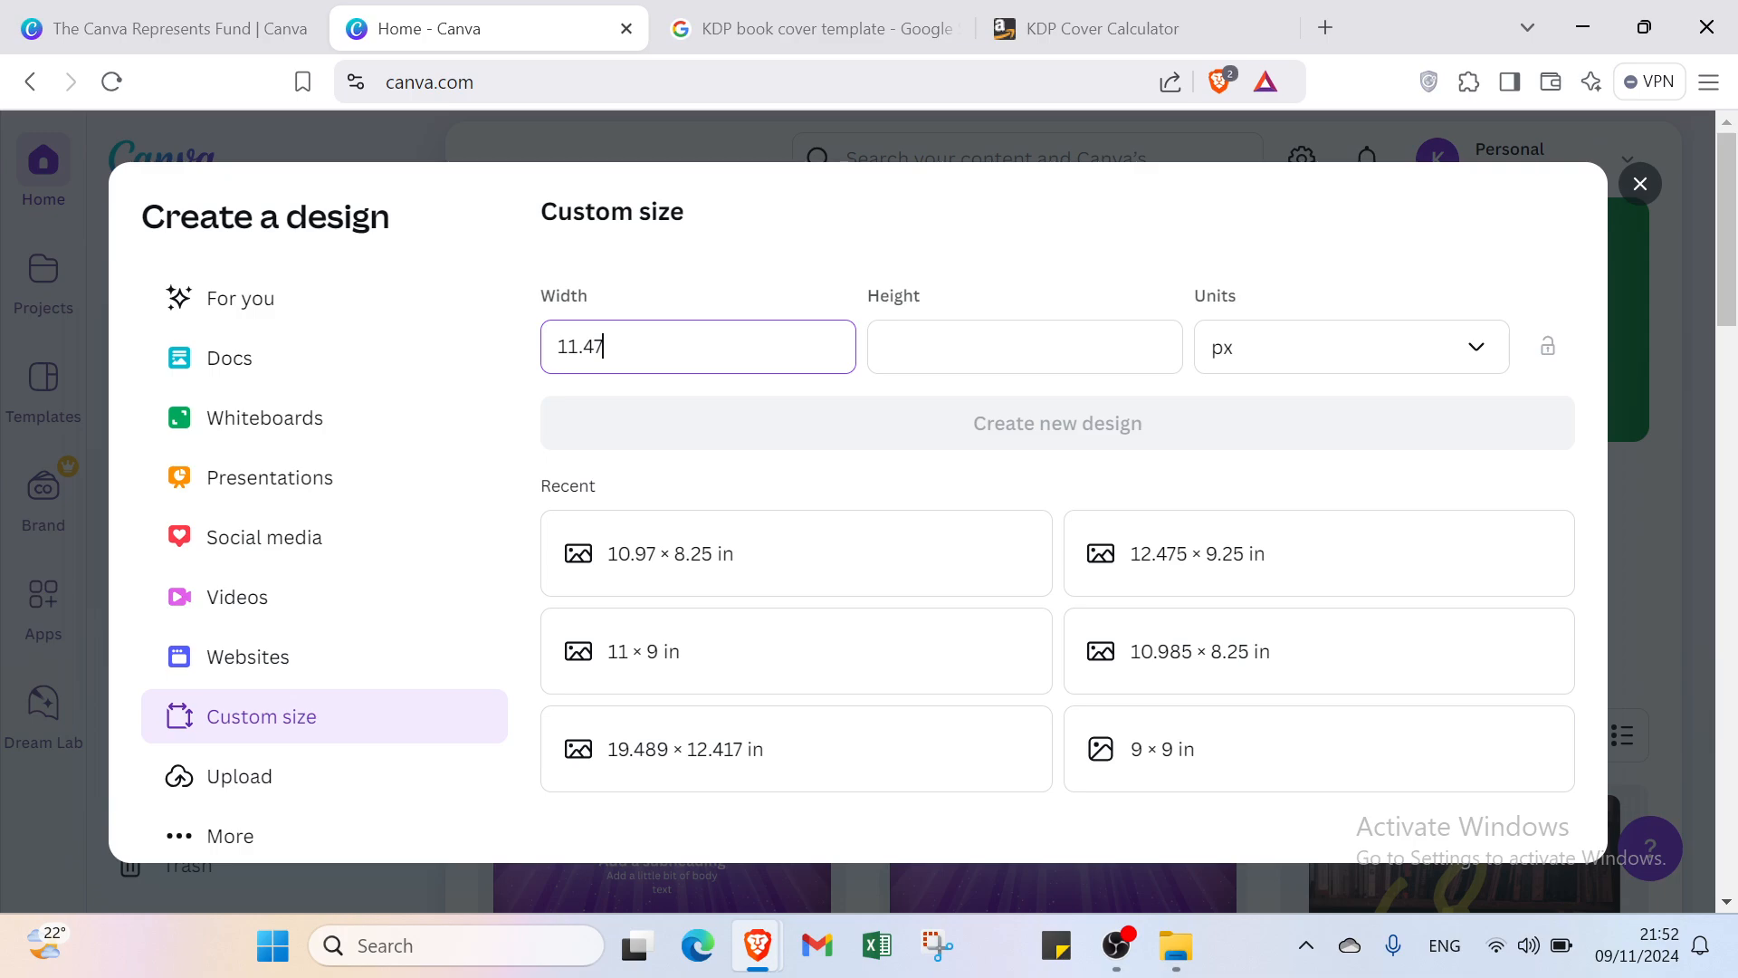
pyautogui.press('Tab')
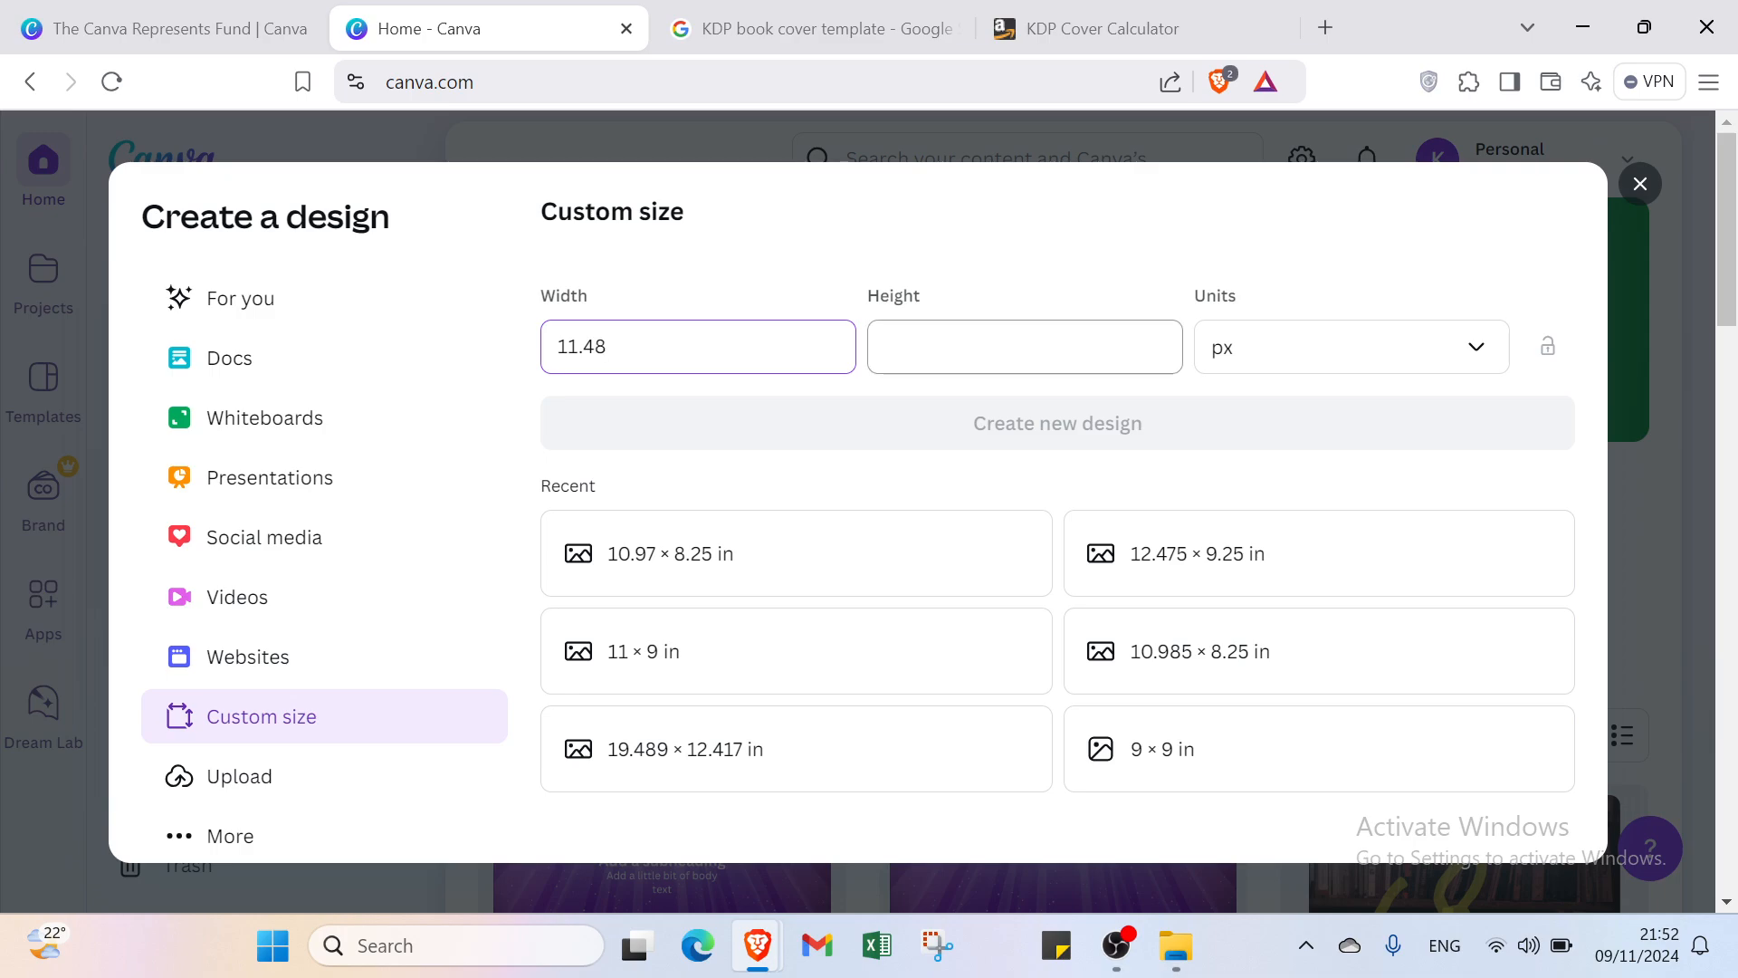
# Check the full cover height in the KDP Cover Calculator and enter 8.75 as the height in Canva's custom size form
pyautogui.click(776, 47)
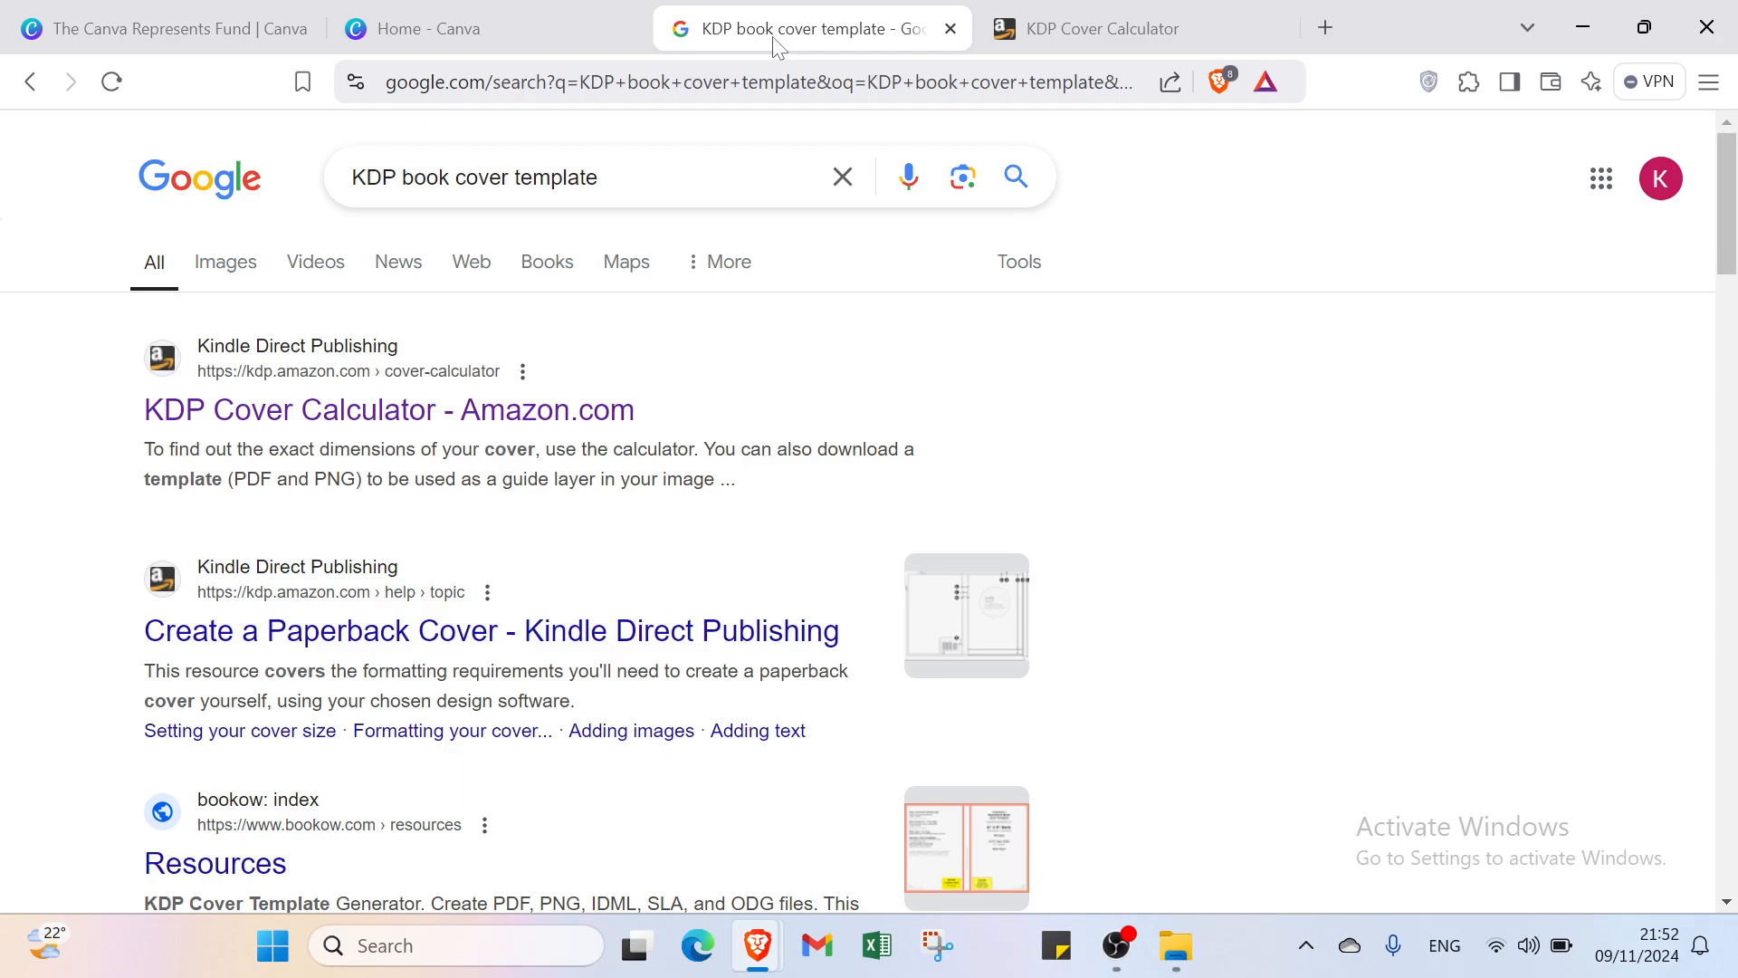
pyautogui.click(1058, 25)
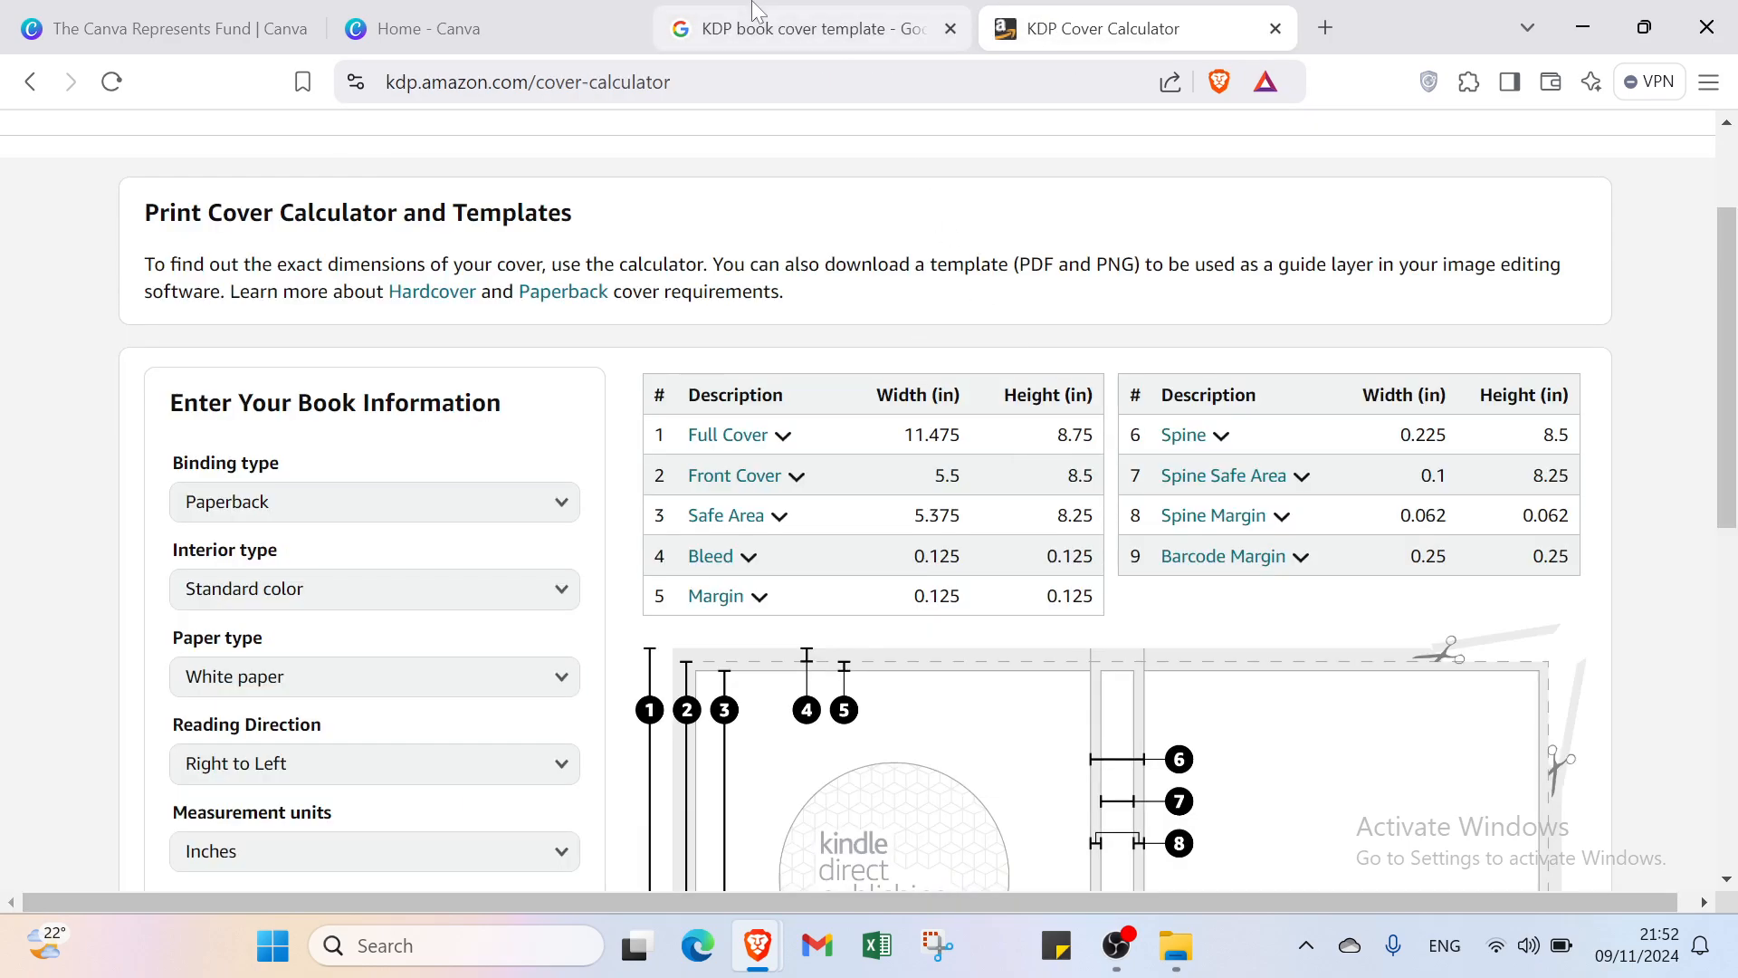
pyautogui.click(574, 2)
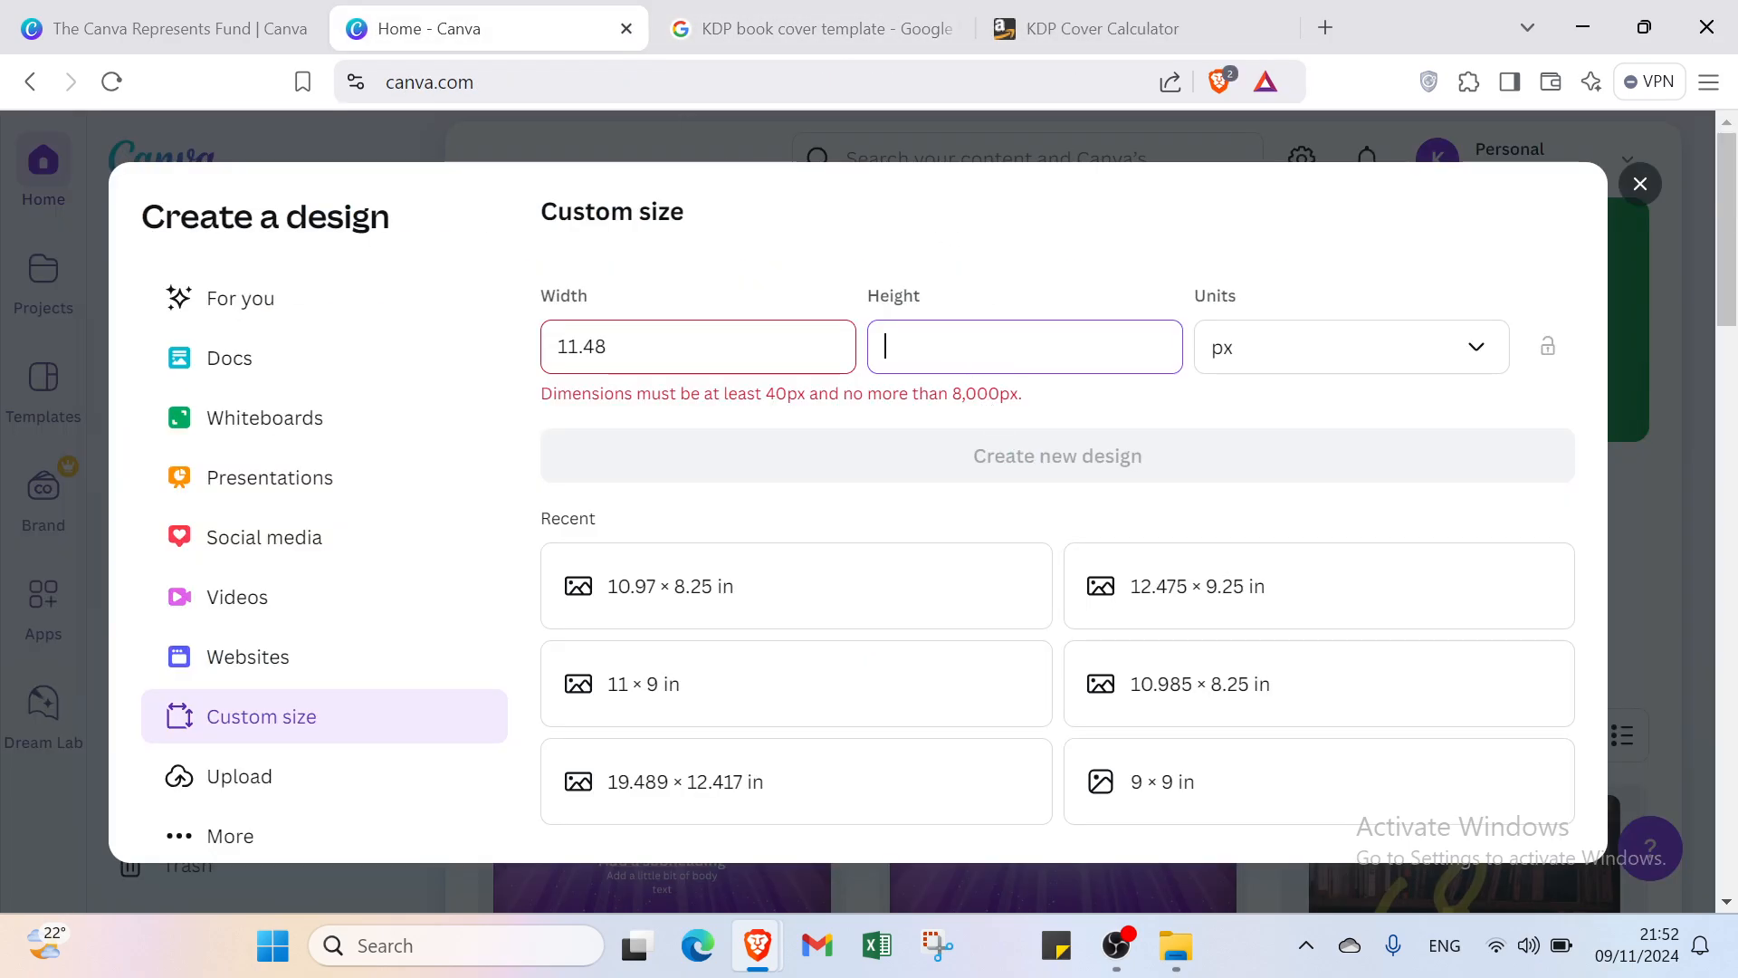
pyautogui.write('8.75')
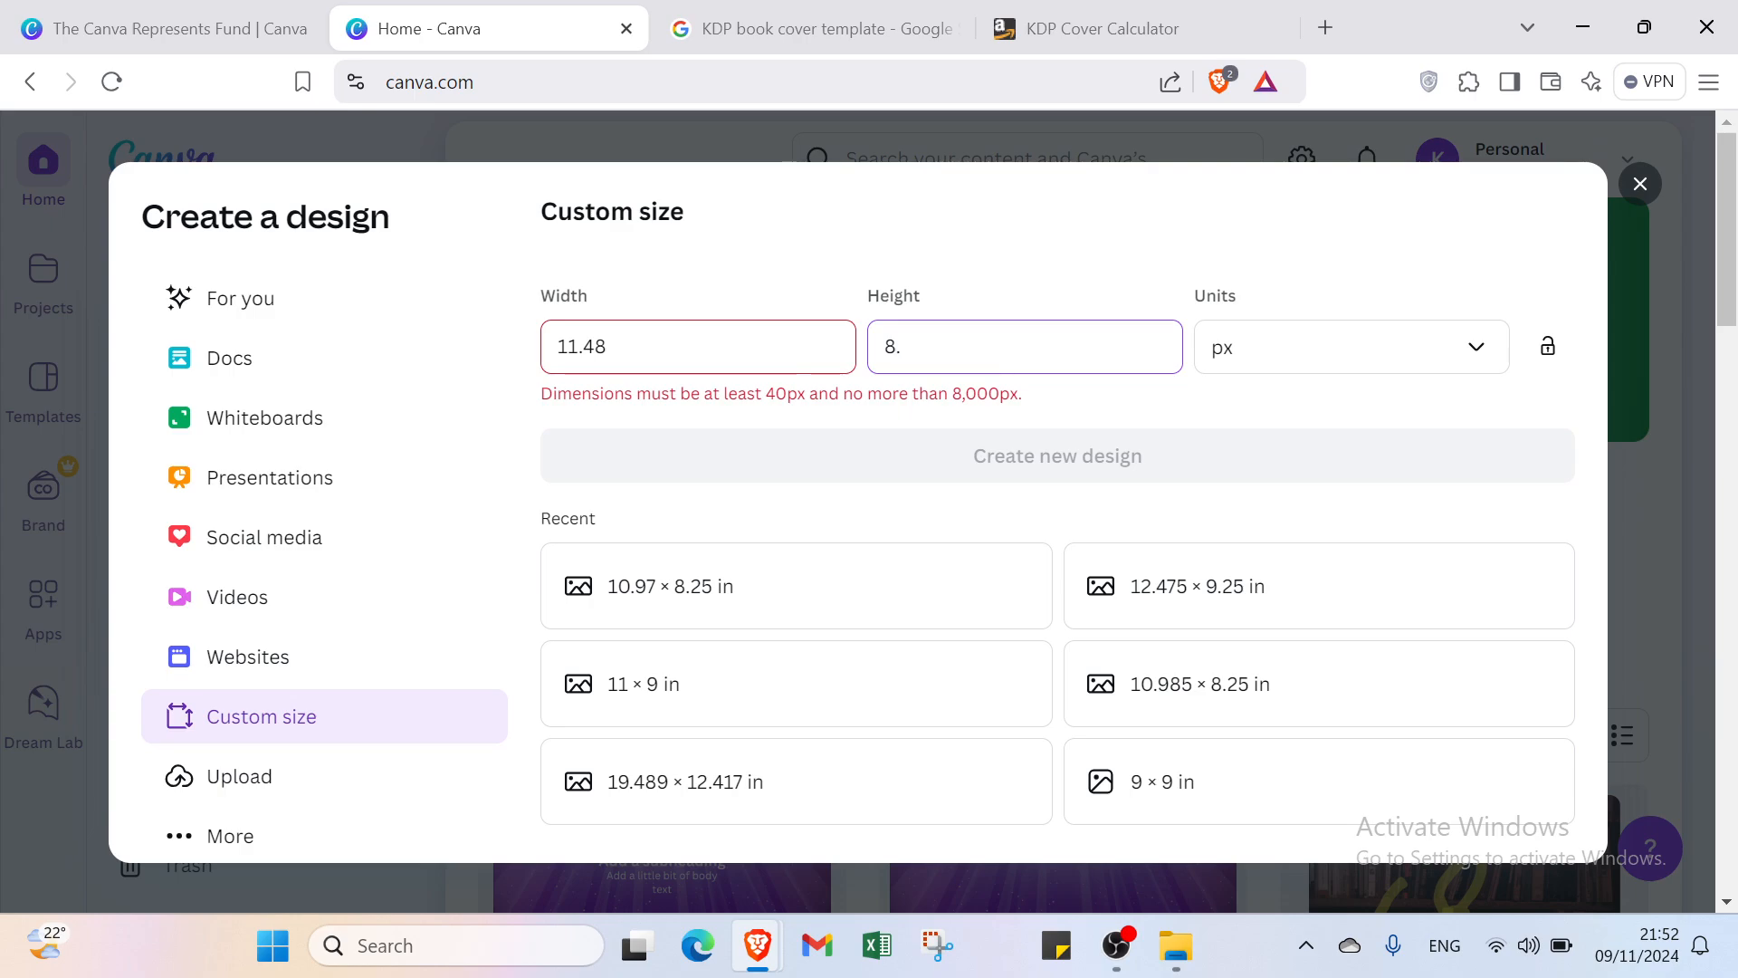
# Change the custom size units to inches and set the width to 11.48 in
pyautogui.click(1284, 363)
pyautogui.click(1278, 479)
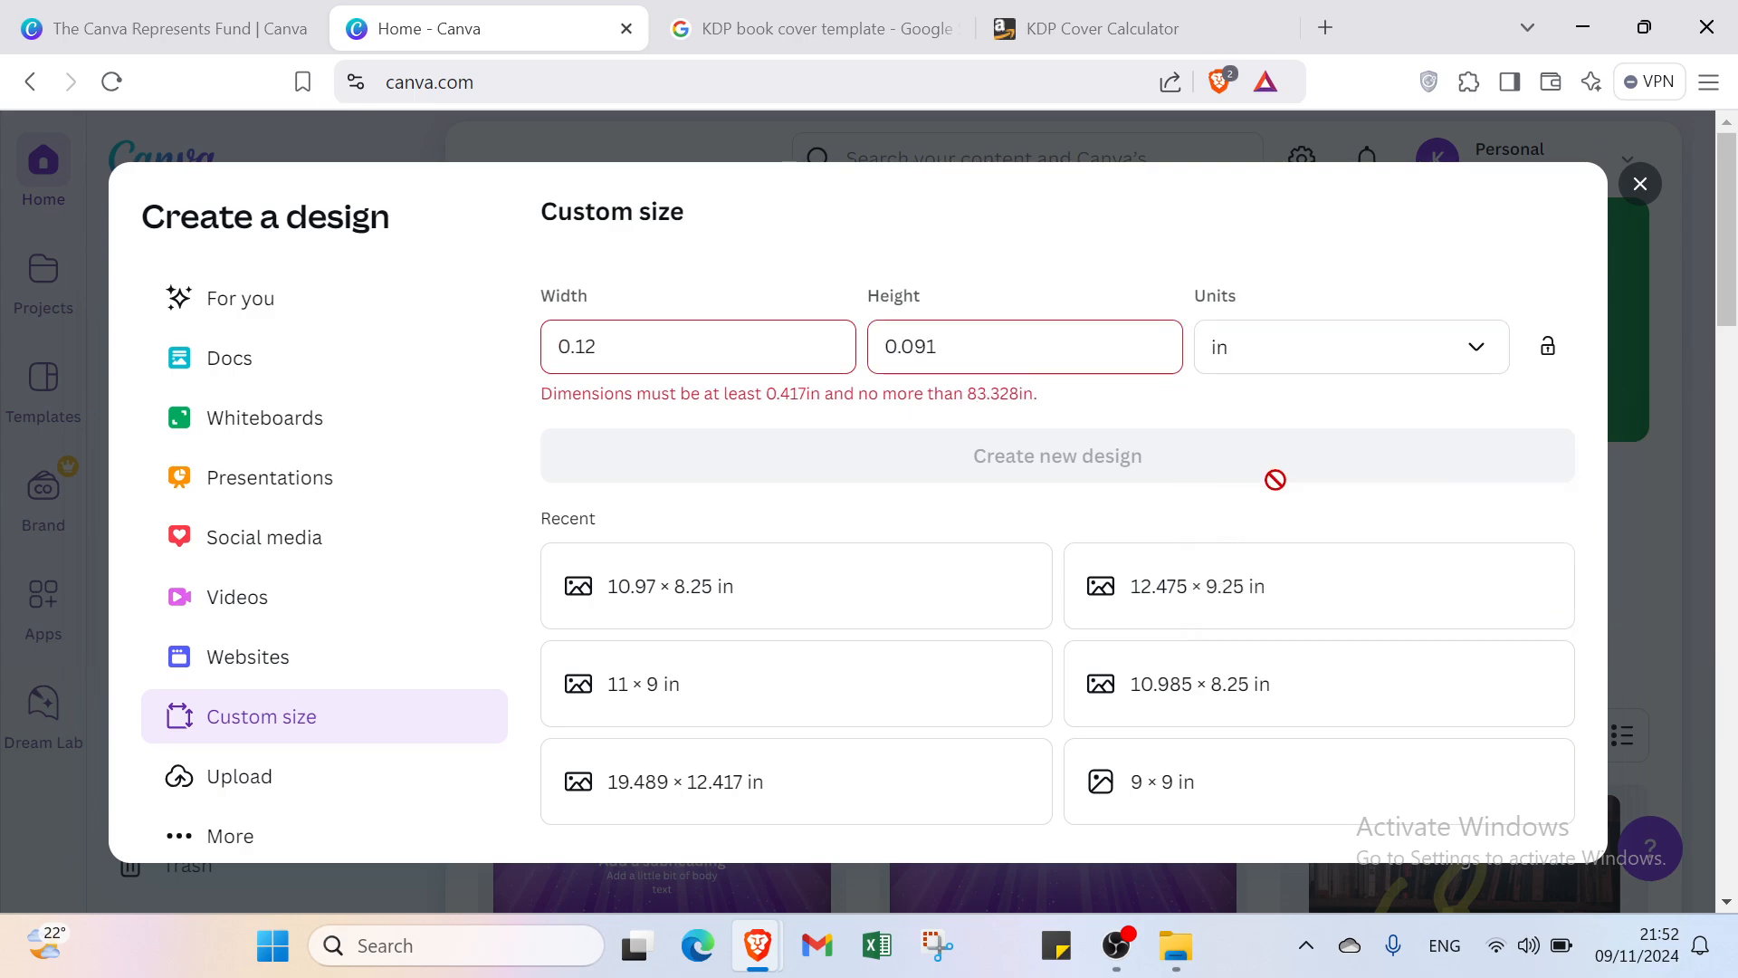
pyautogui.click(679, 357)
pyautogui.hotkey('ctrl', 'a')
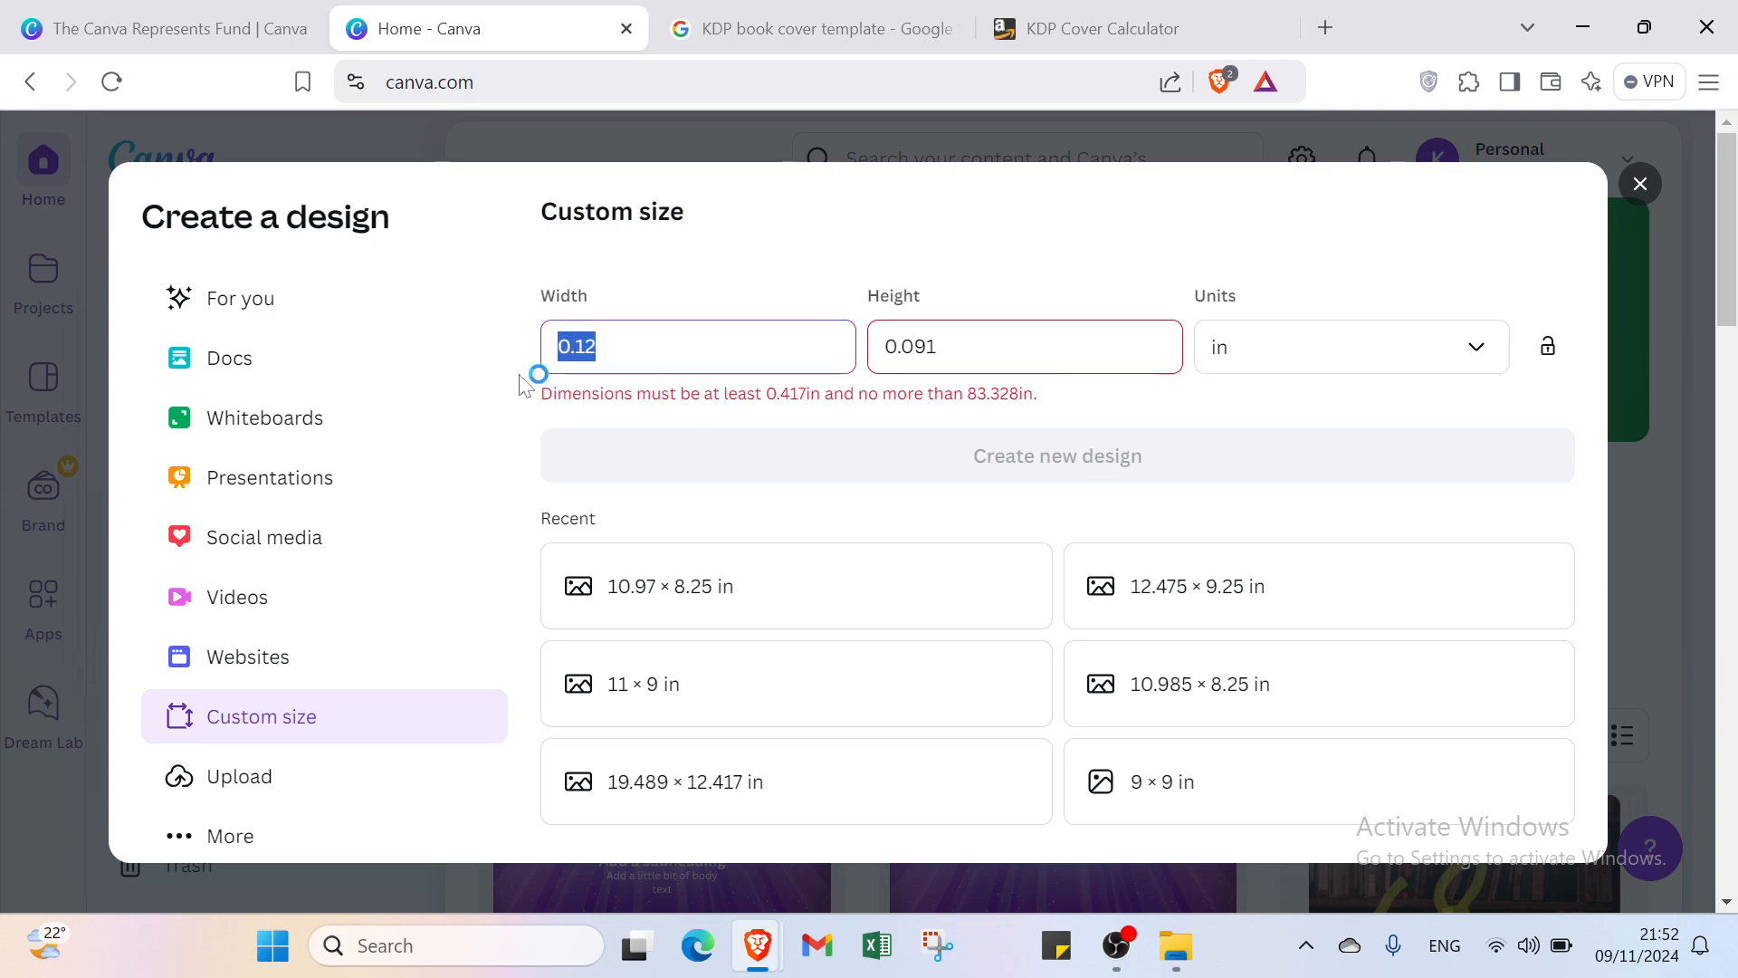
pyautogui.press('BackSpace')
pyautogui.write('11')
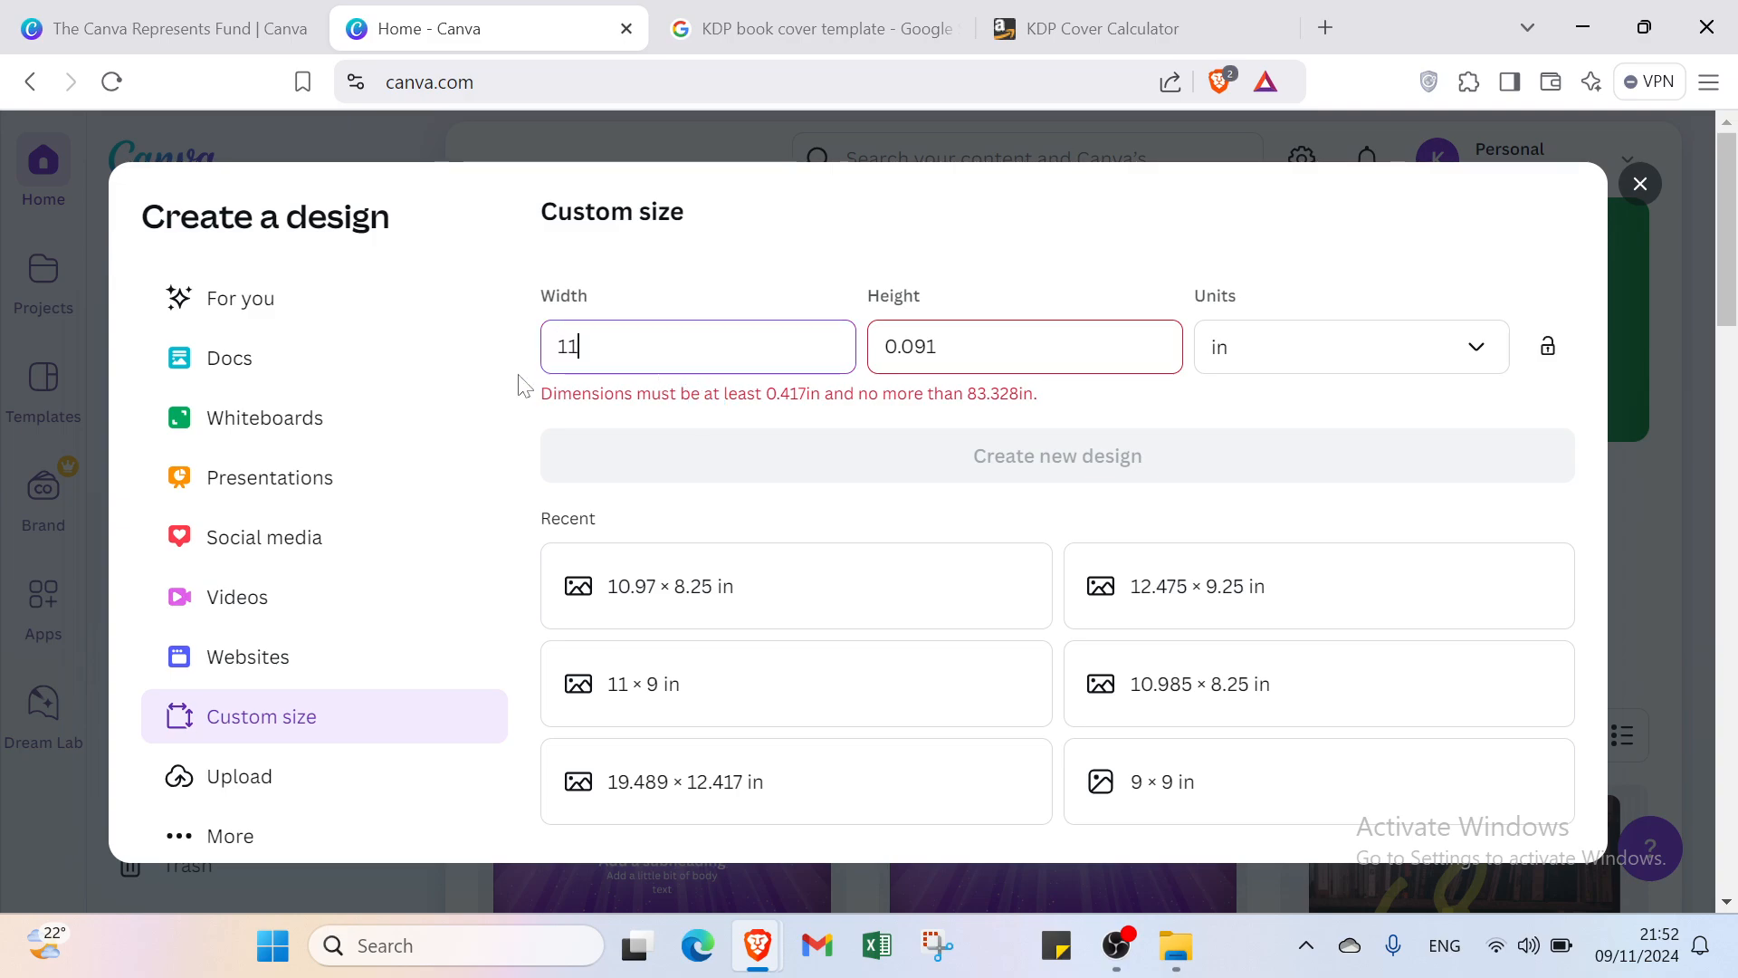
pyautogui.write('.48')
pyautogui.press('Tab')
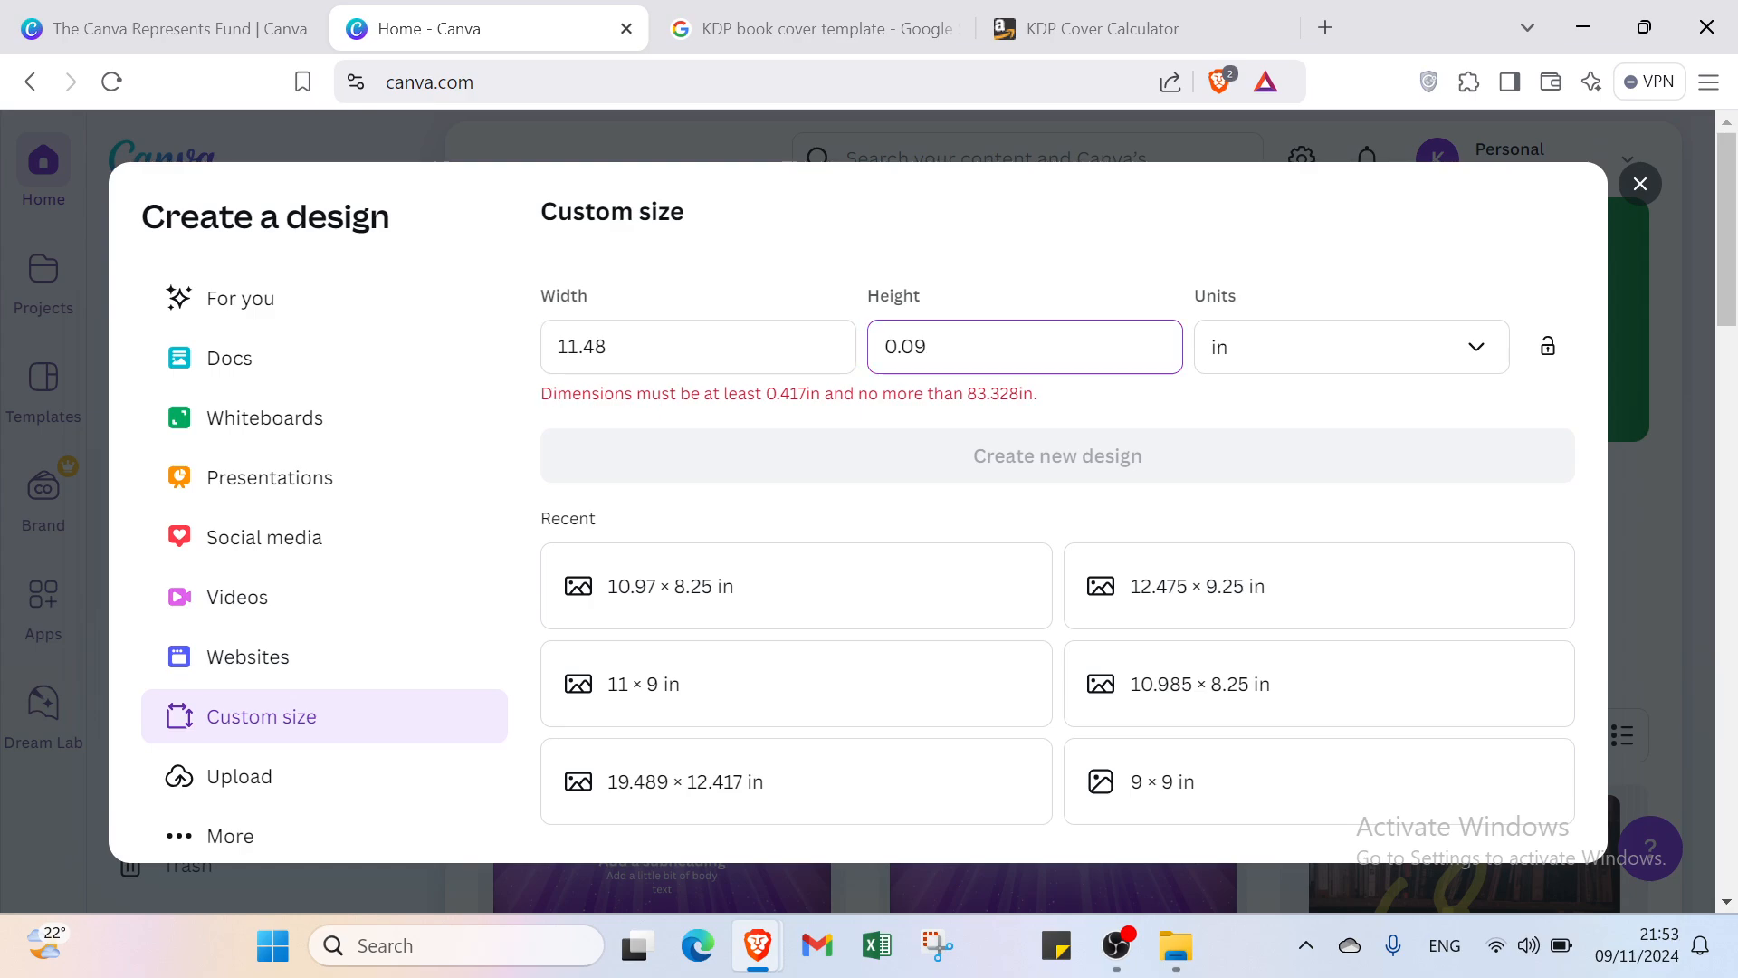
# Replace the height with 8.75 in, rechecking it in the KDP Cover Calculator, and create the new Canva design
pyautogui.press('BackSpace')
pyautogui.press('BackSpace')
pyautogui.press('BackSpace')
pyautogui.press('BackSpace')
pyautogui.click(1104, 28)
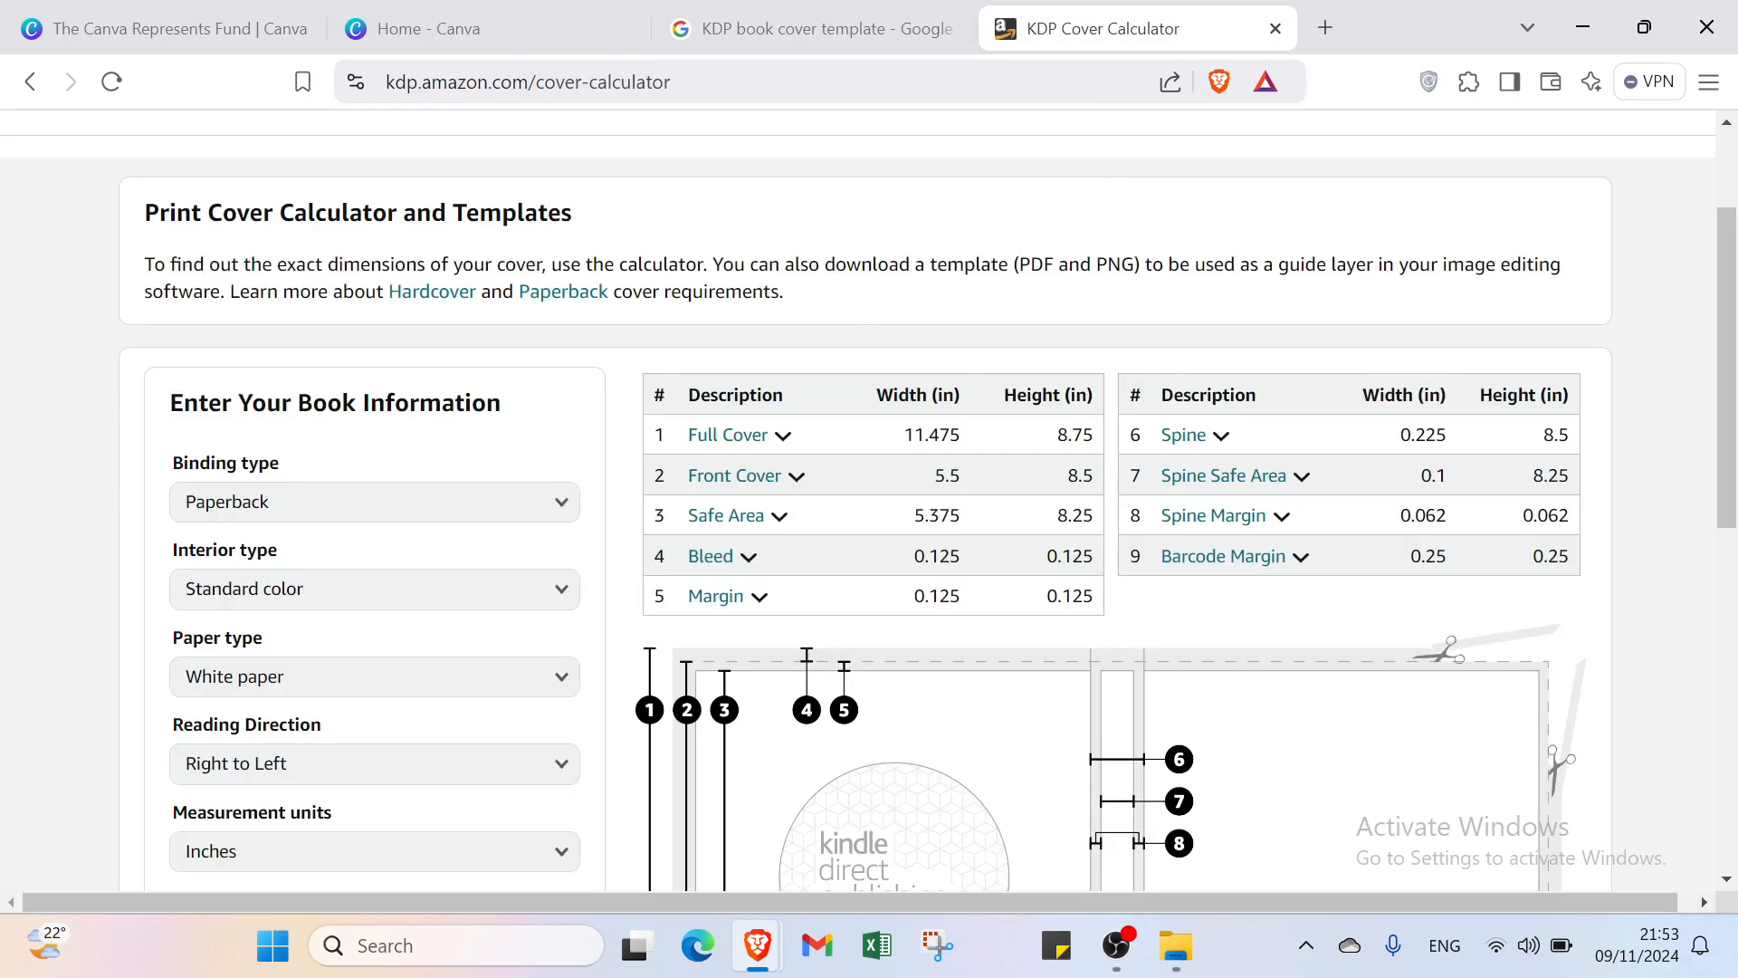
pyautogui.click(503, 23)
pyautogui.write('8')
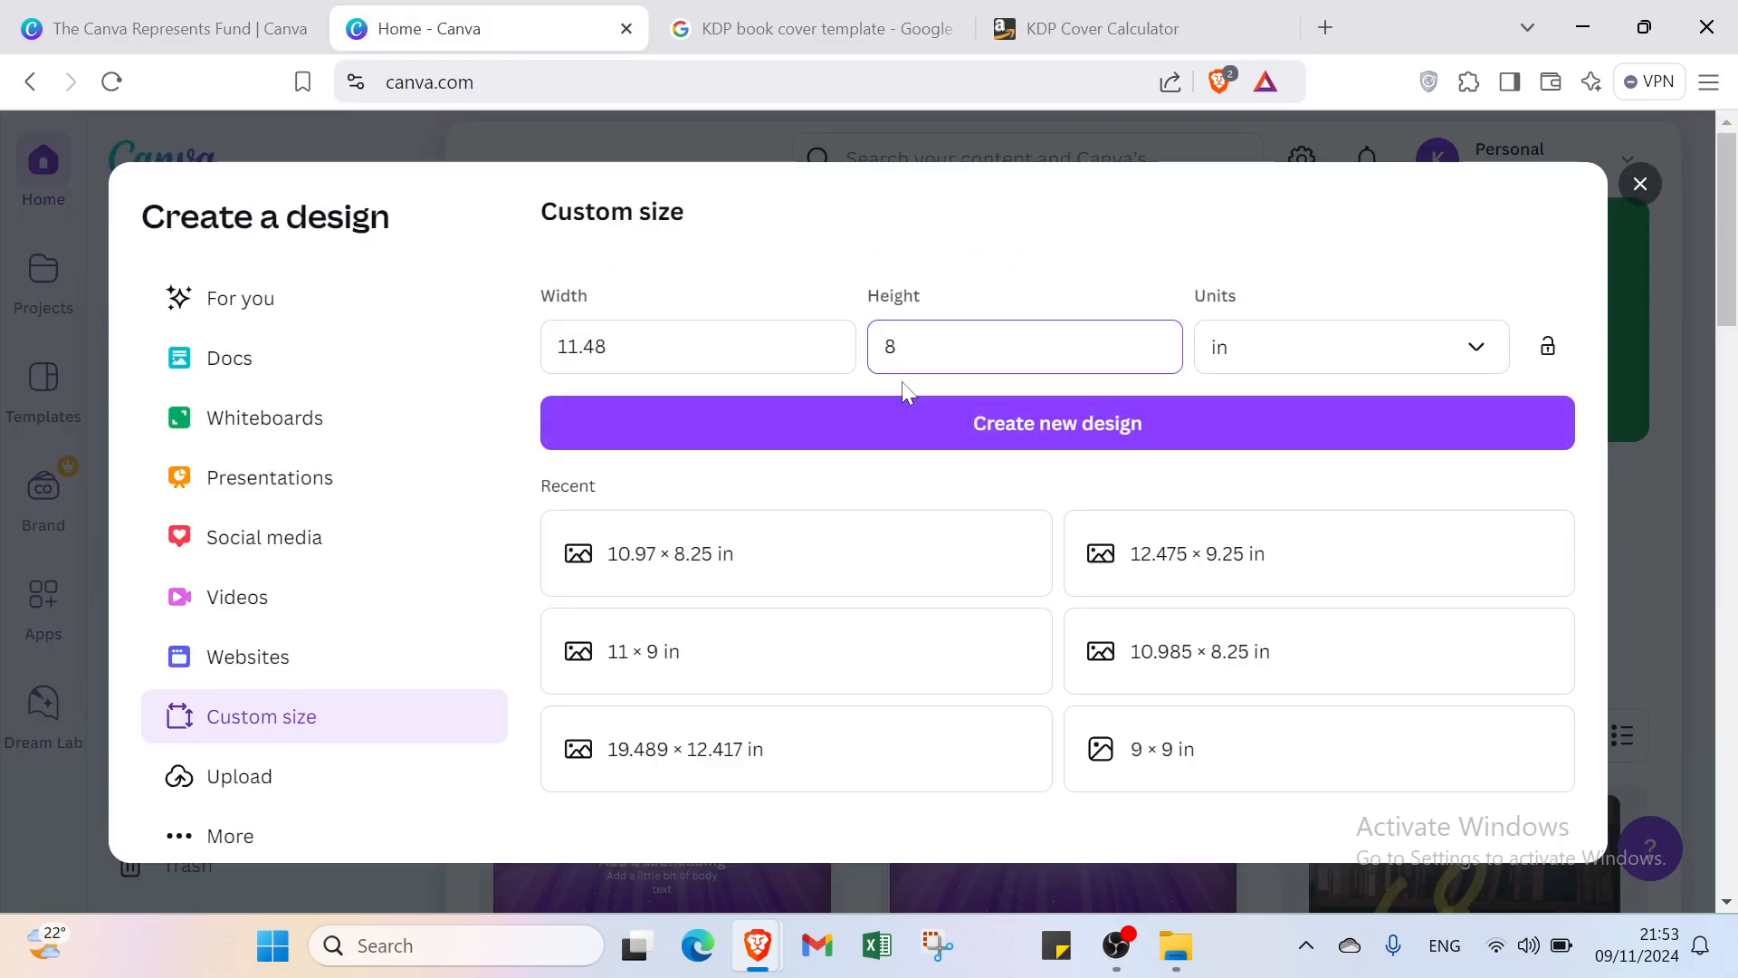
pyautogui.write('.75')
pyautogui.click(1243, 433)
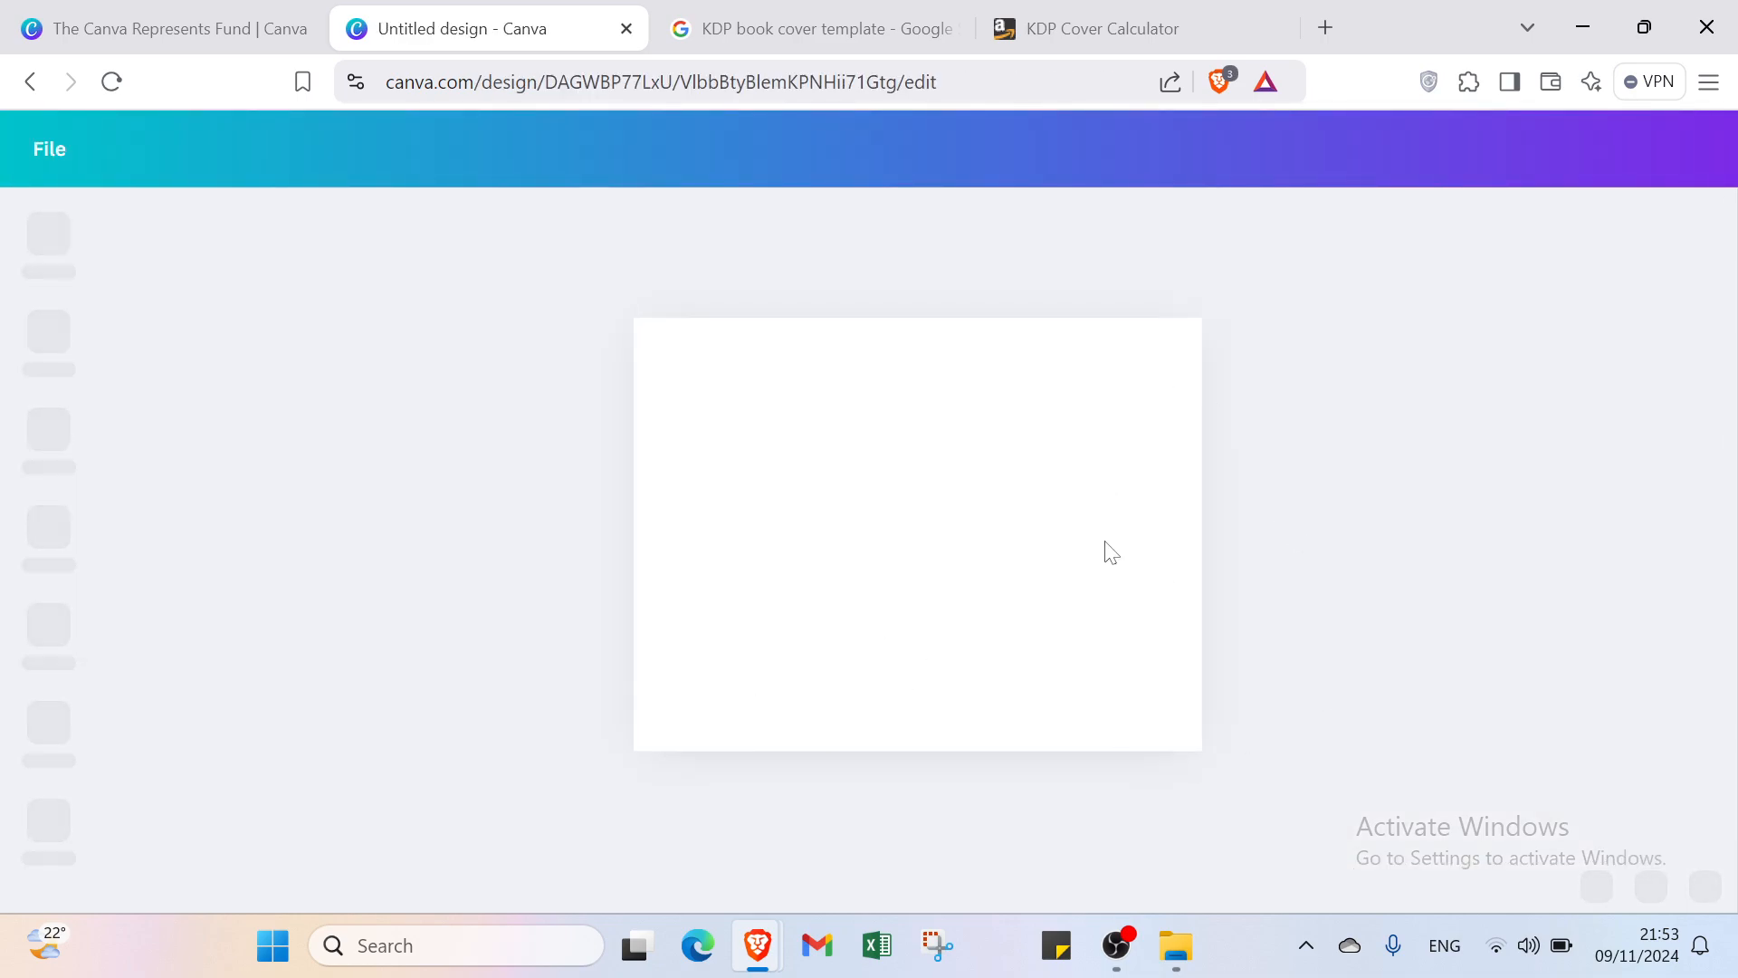
# Reopen the KDP Cover Calculator from the Google results for "KDP book cover template" and return to the Canva design
pyautogui.click(1112, 34)
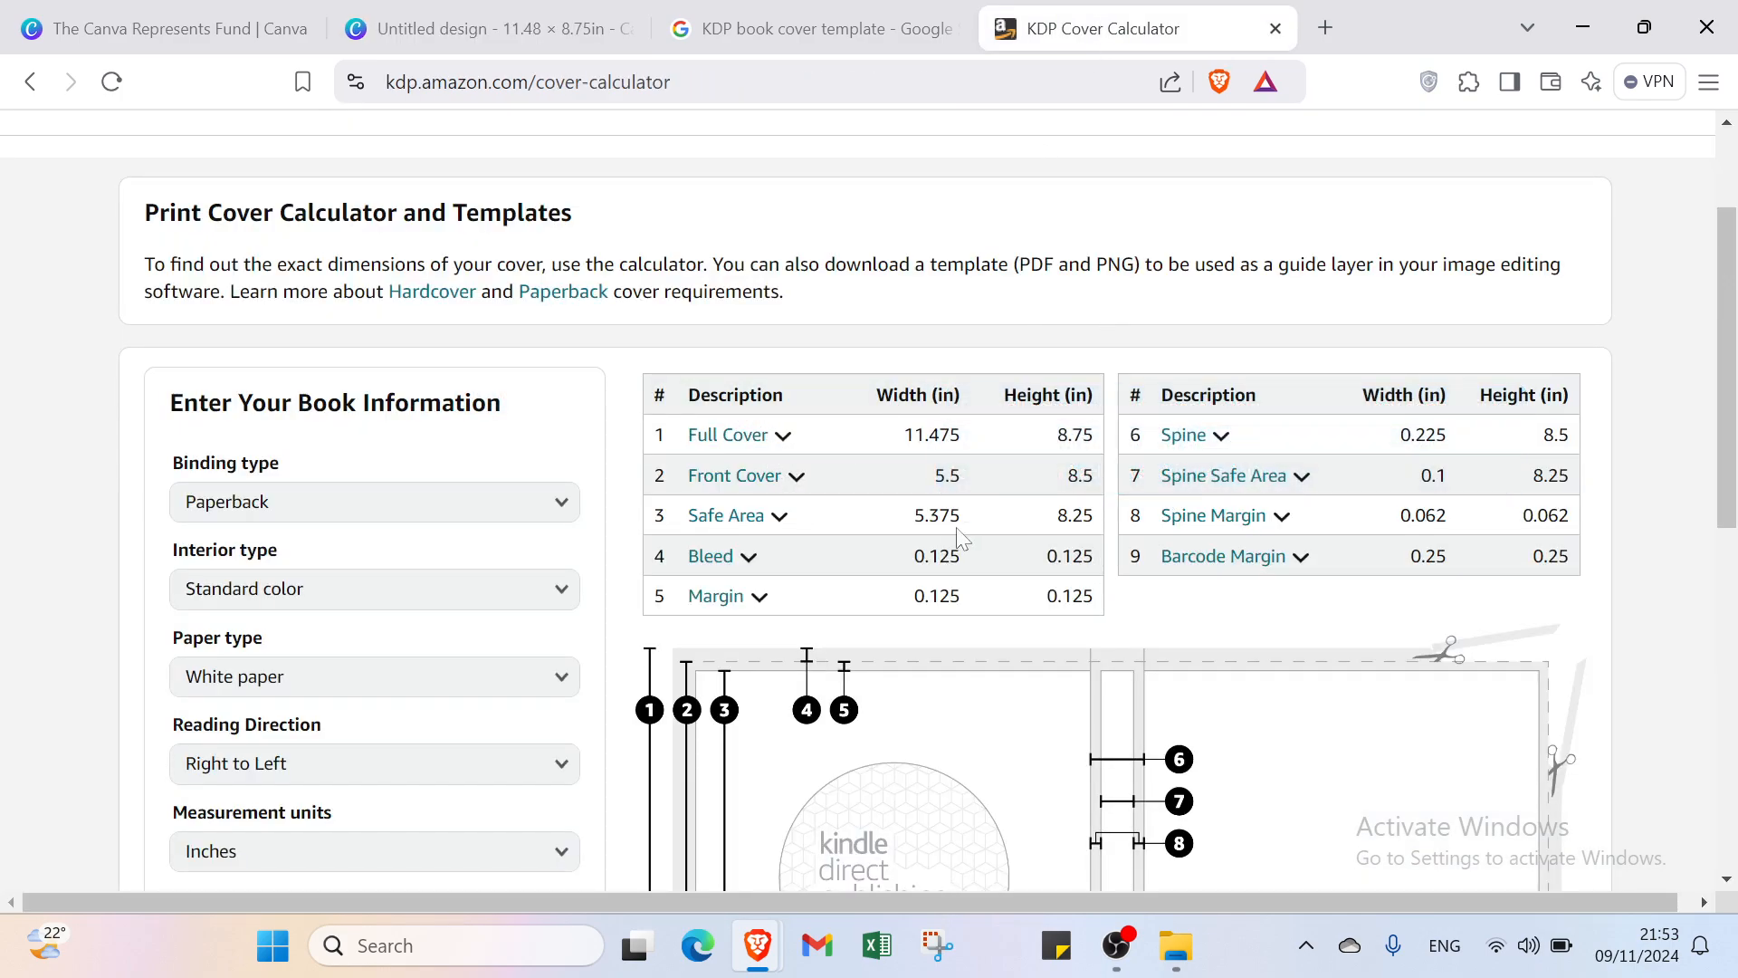
pyautogui.click(34, 91)
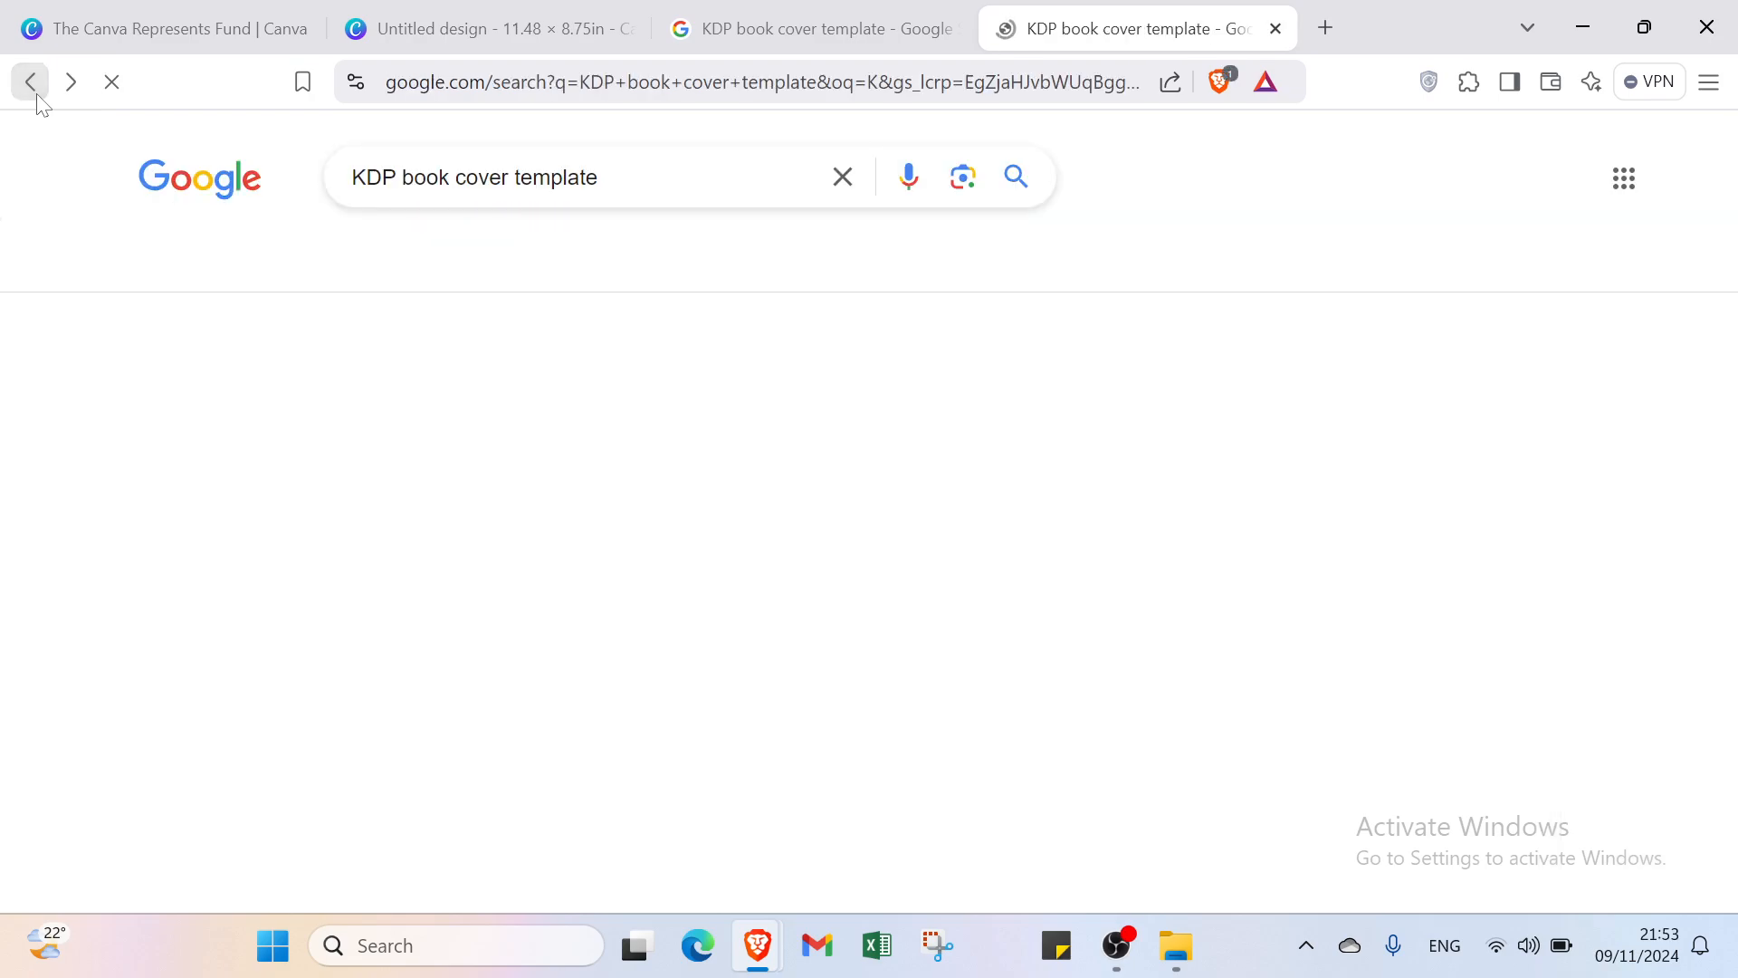
pyautogui.click(456, 412)
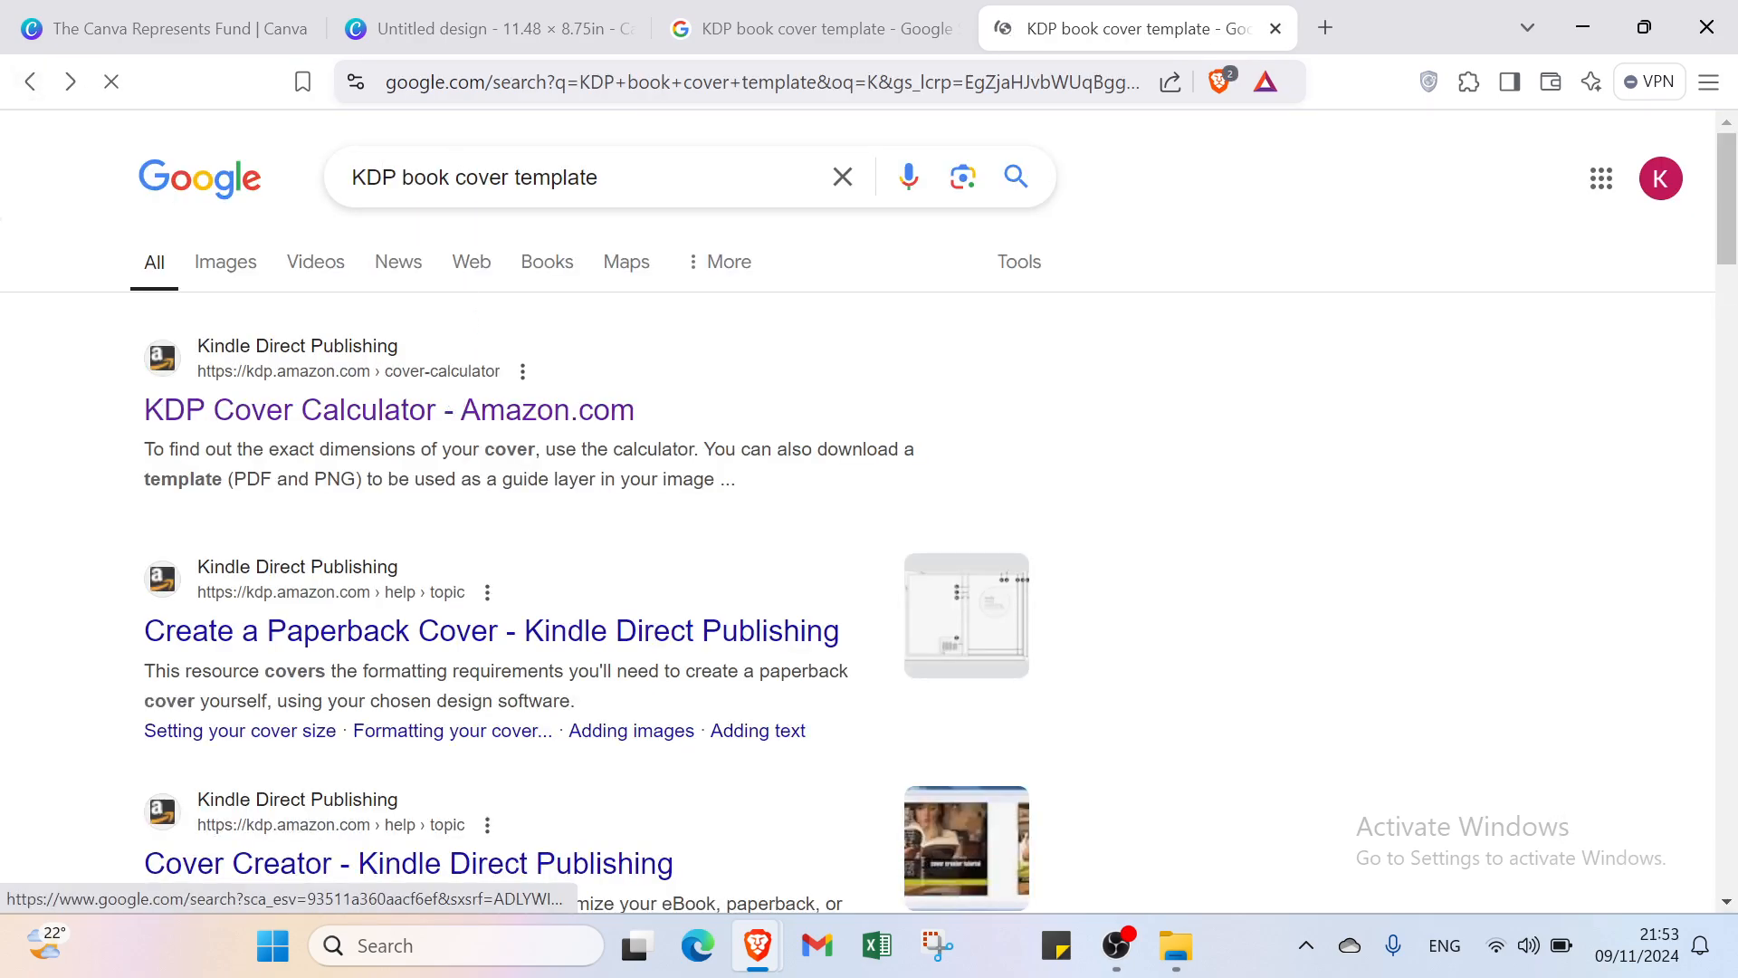
pyautogui.click(530, 28)
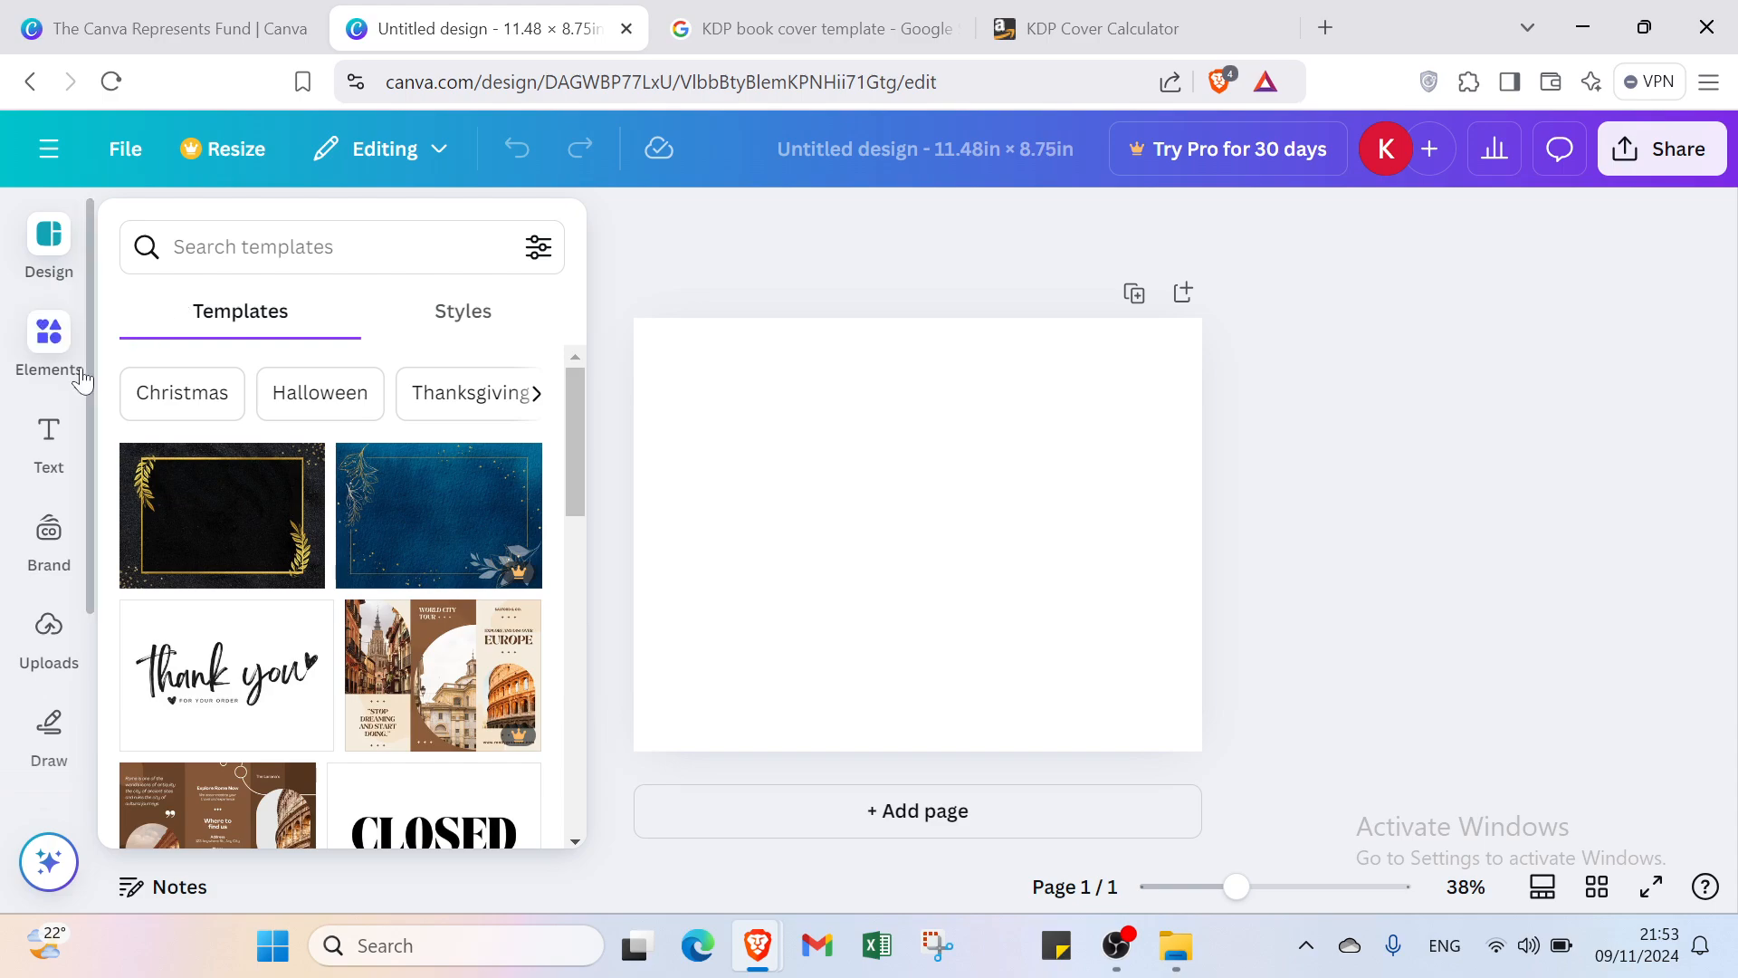
pyautogui.click(1042, 5)
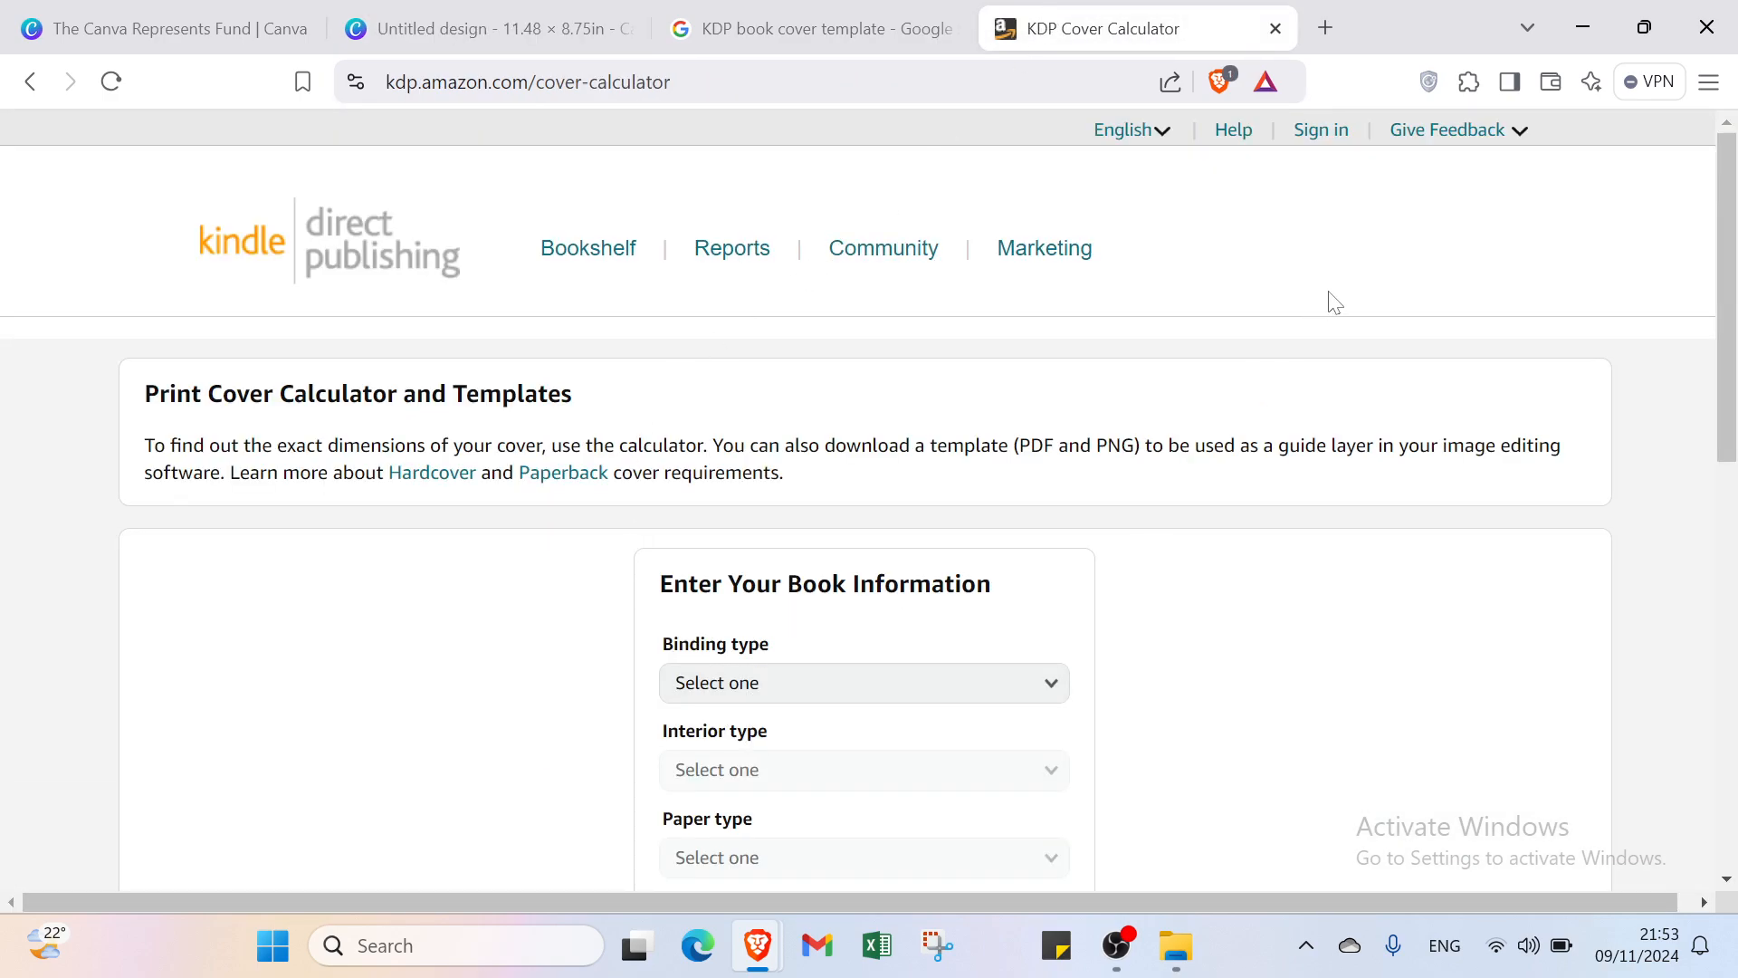
pyautogui.click(477, 46)
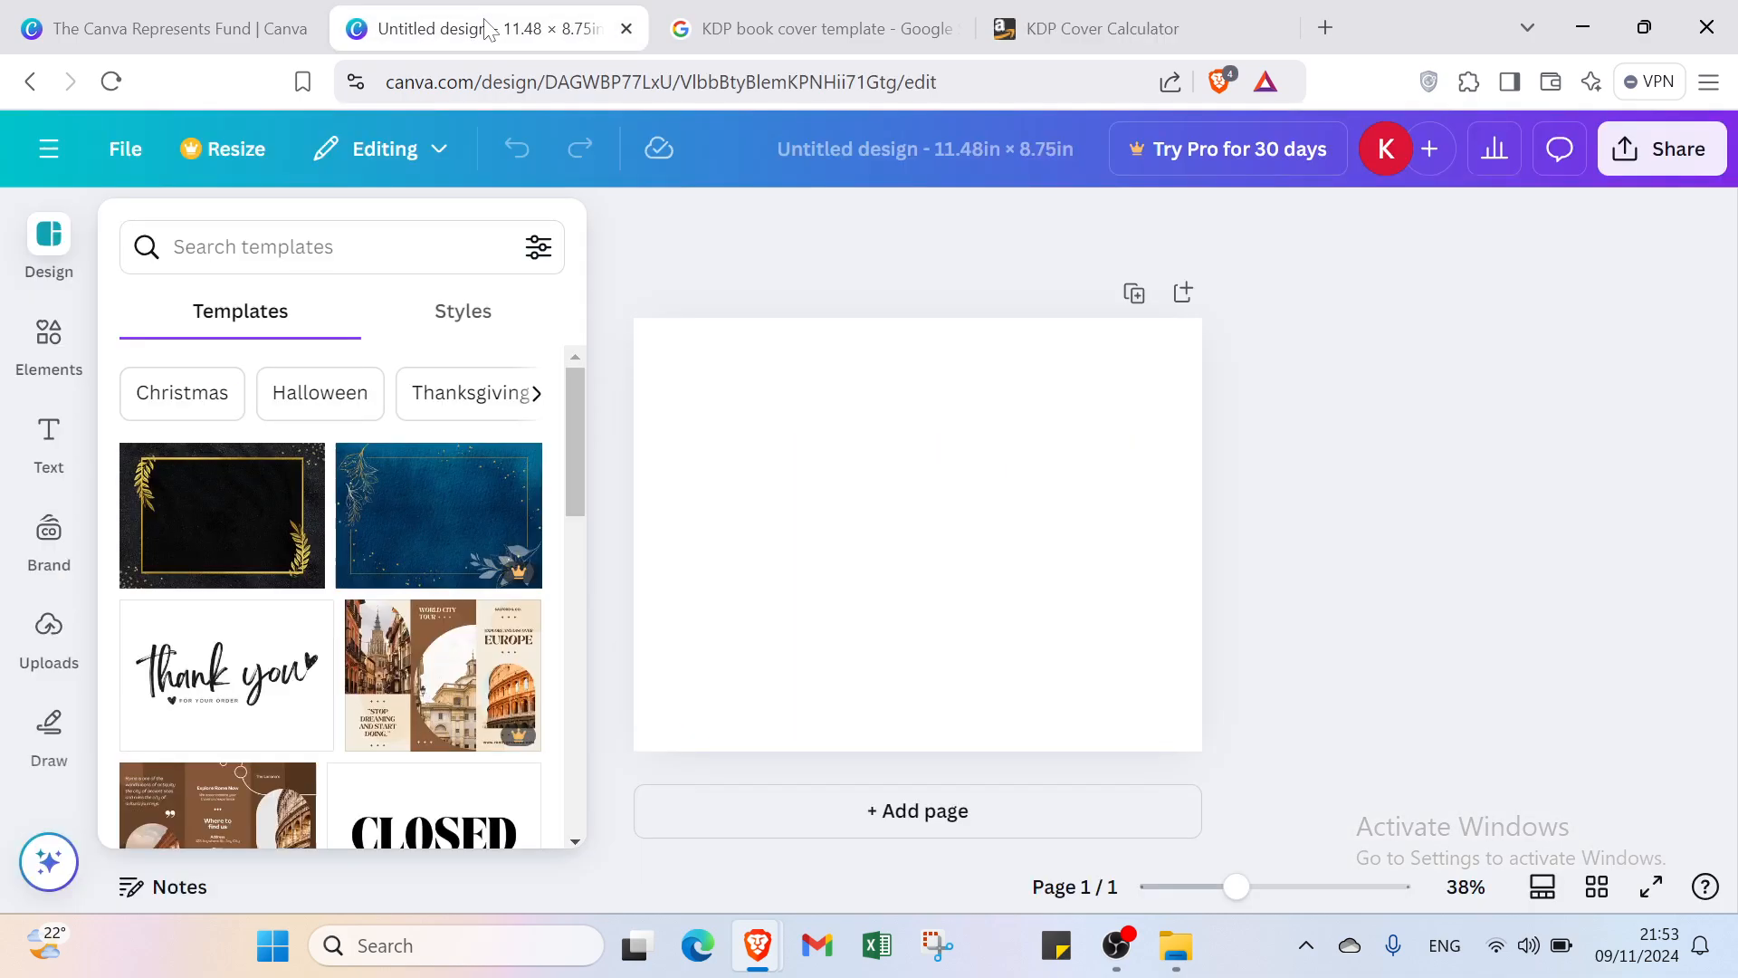
# Open Canva's uploads, look over the KDP Cover Calculator's book information form and template download option, and return to the Canva design
pyautogui.click(49, 631)
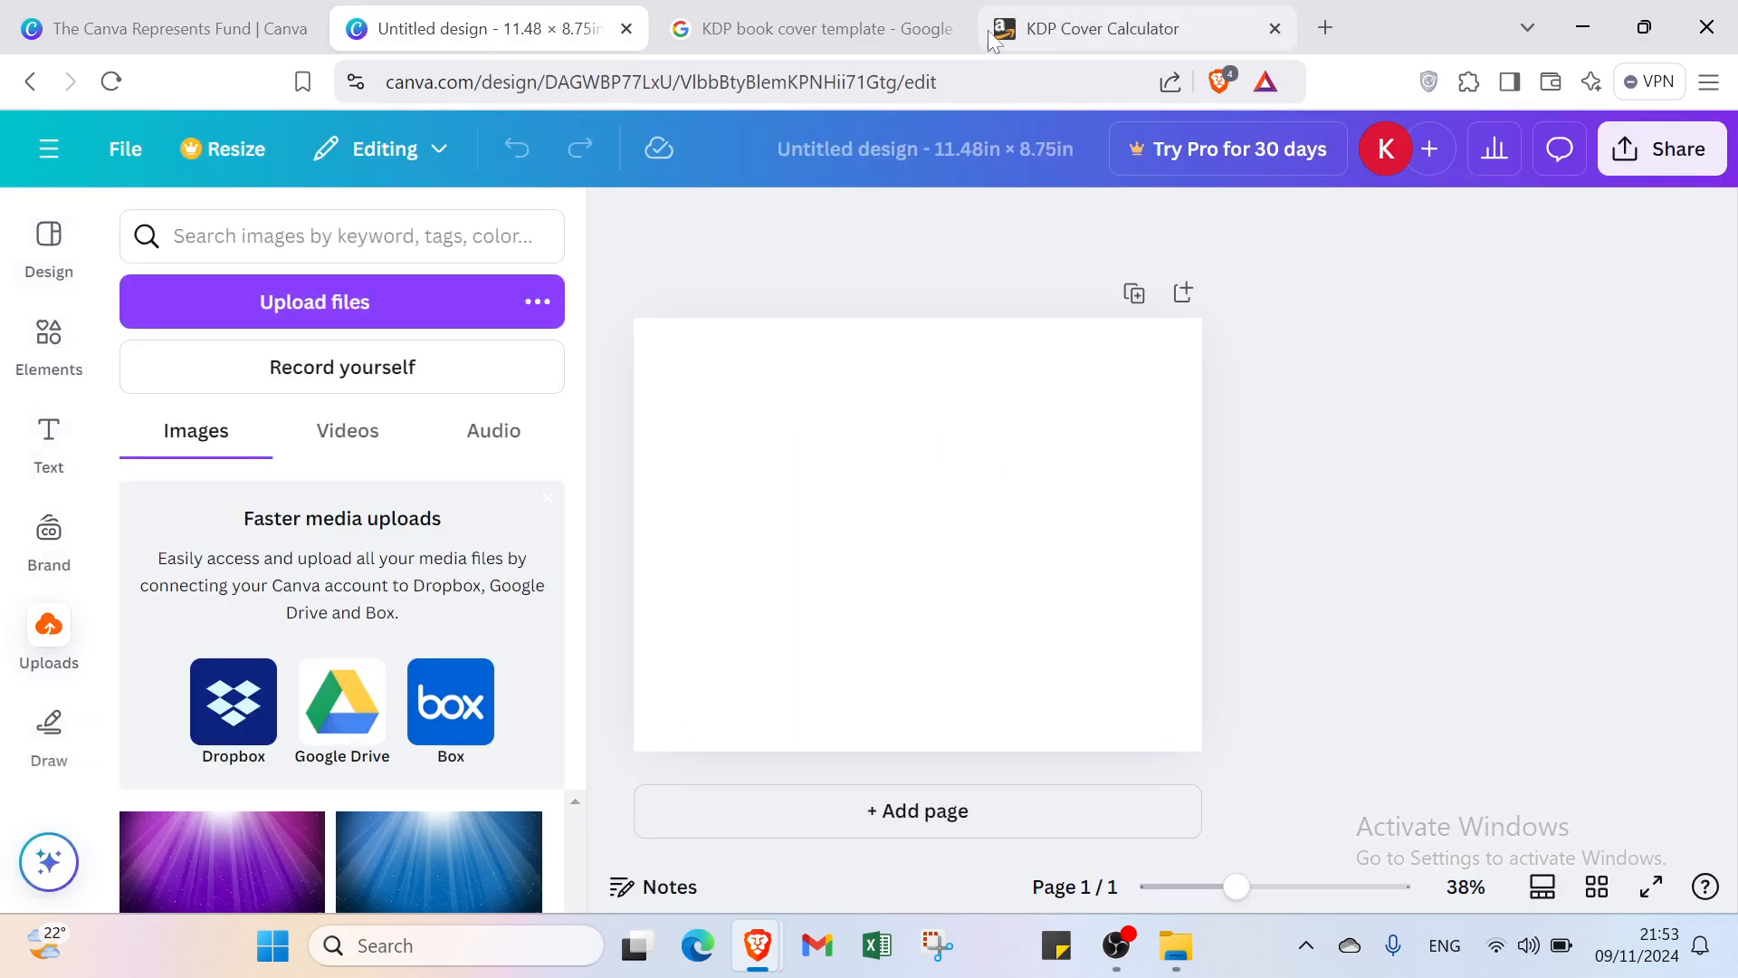
pyautogui.click(1103, 28)
pyautogui.scroll(-5, 912, 547)
pyautogui.scroll(-3, 841, 649)
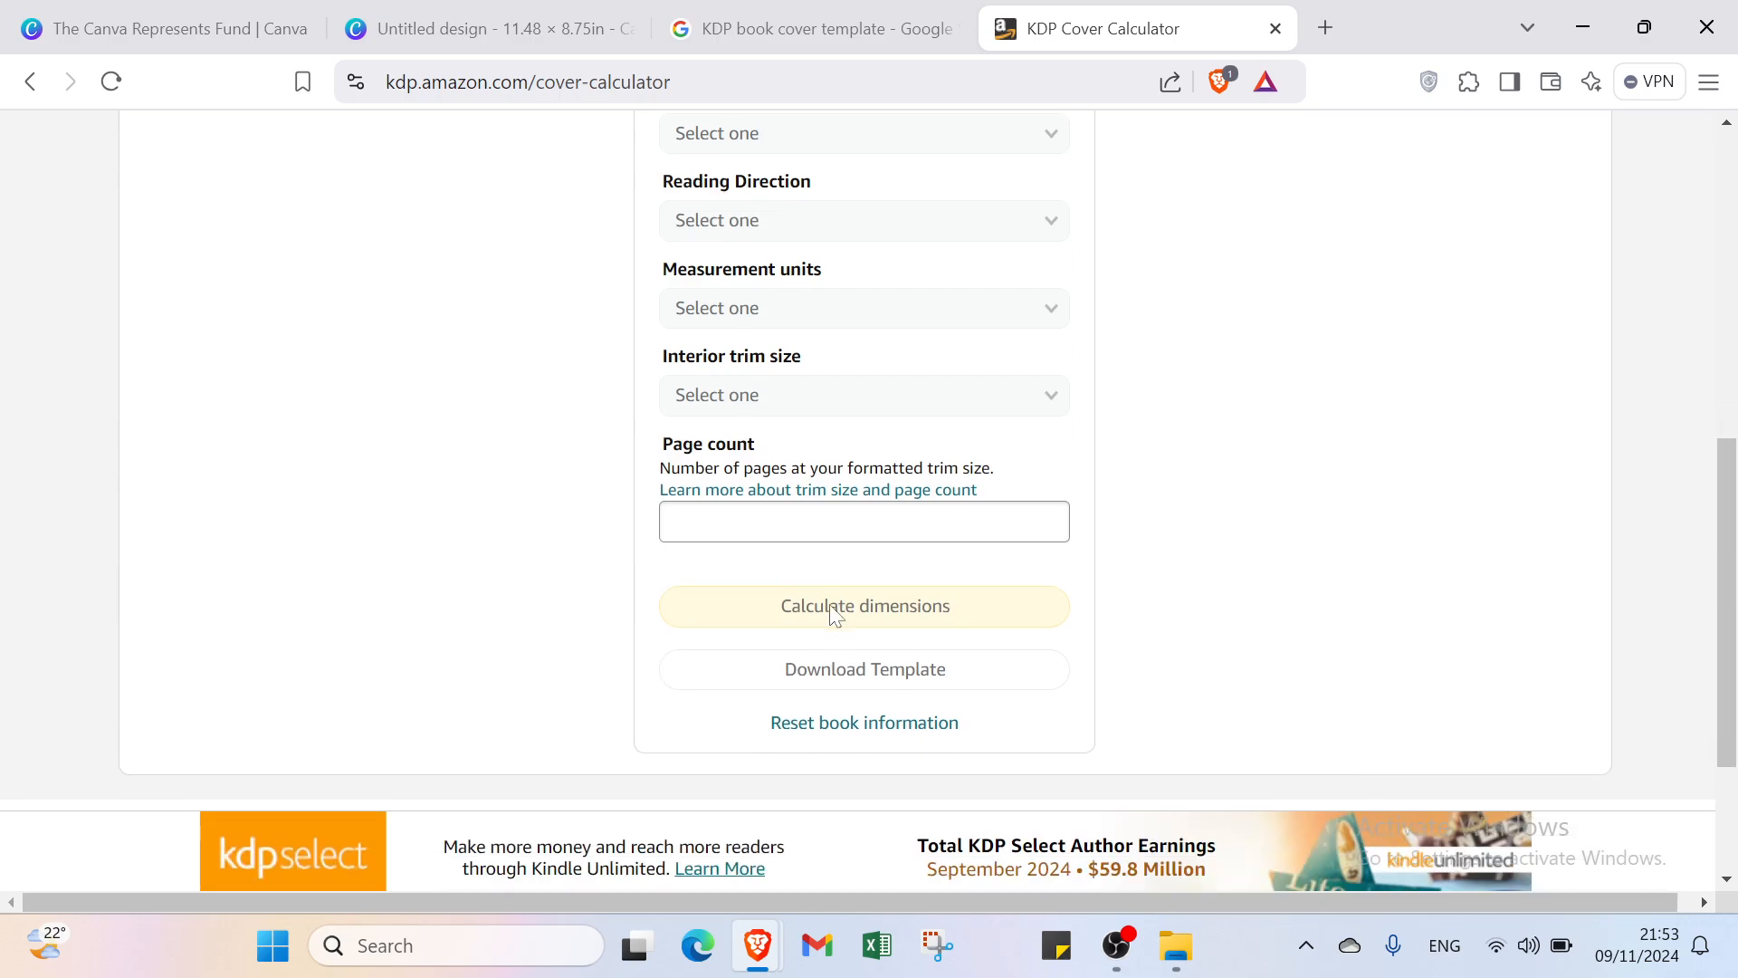
pyautogui.scroll(3, 978, 575)
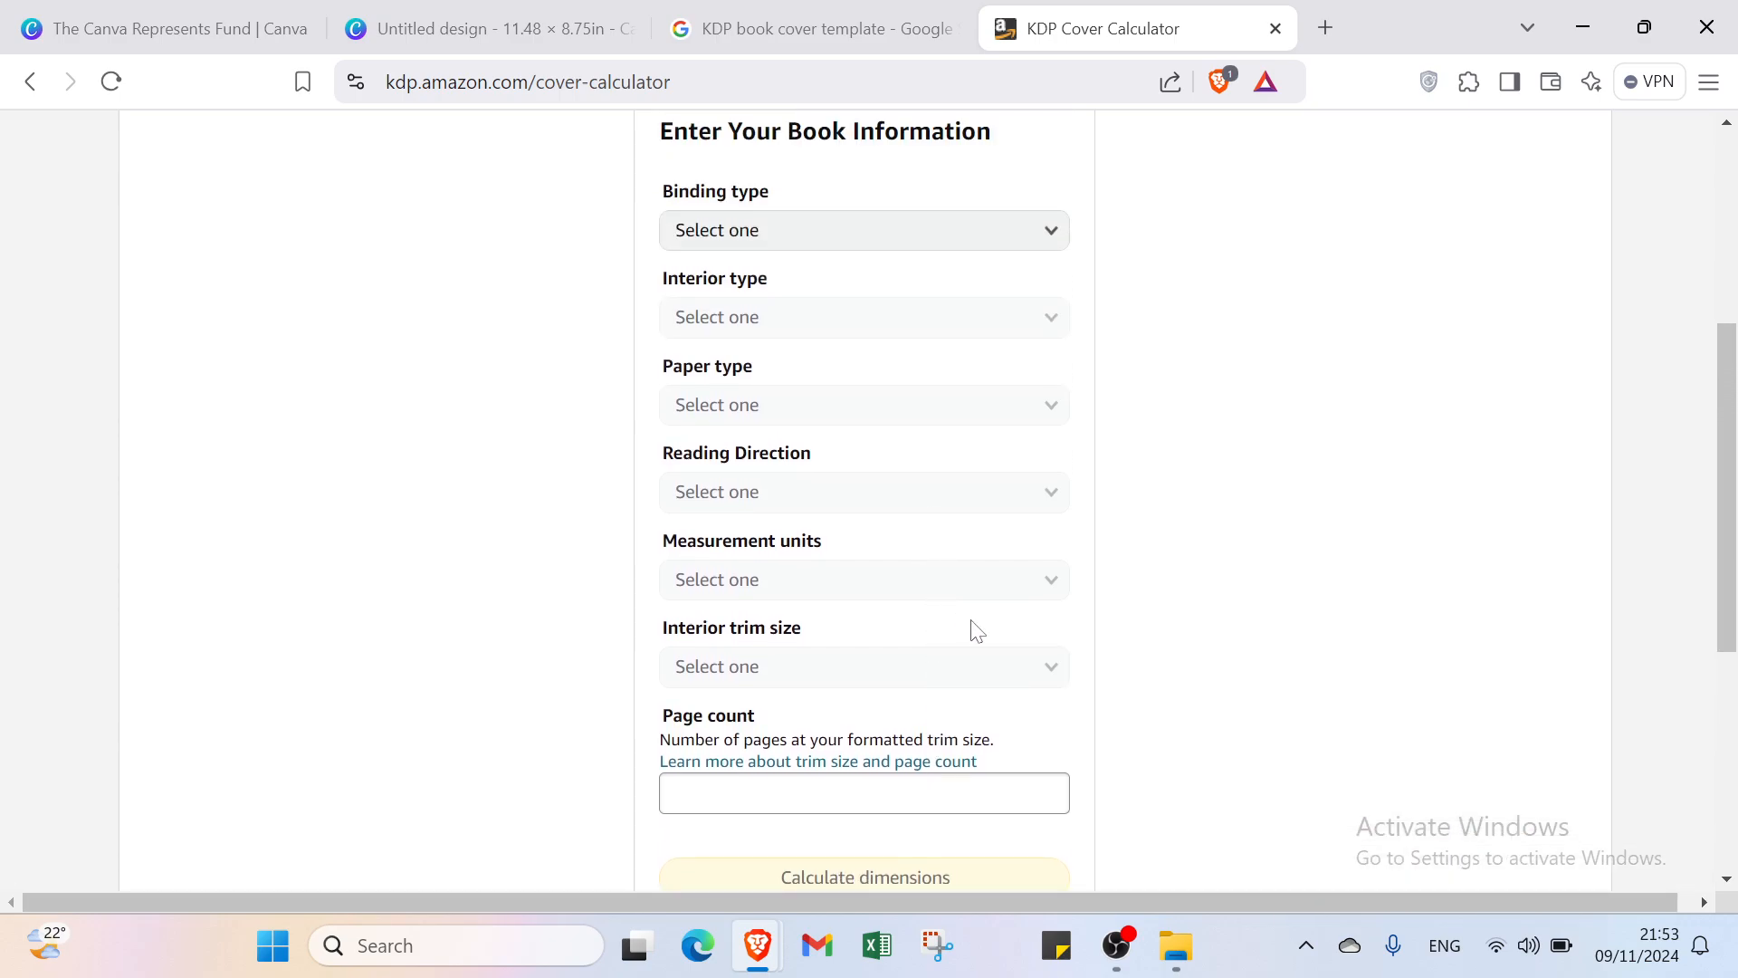
pyautogui.scroll(5, 966, 601)
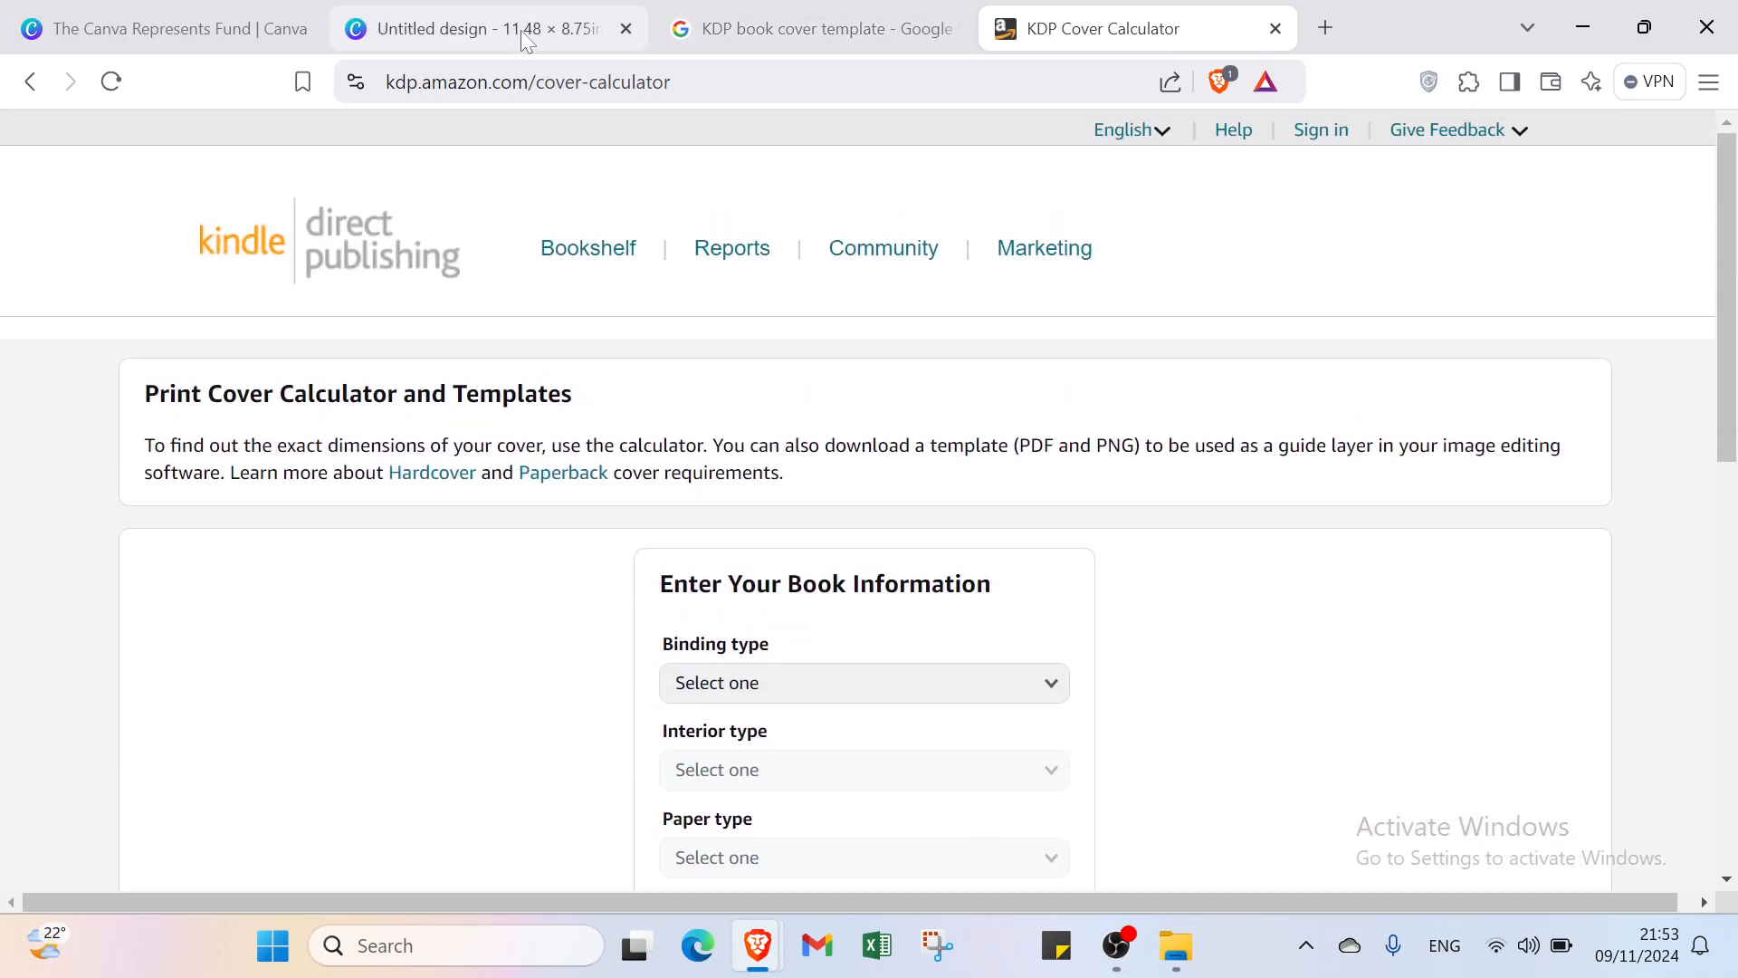
pyautogui.click(520, 30)
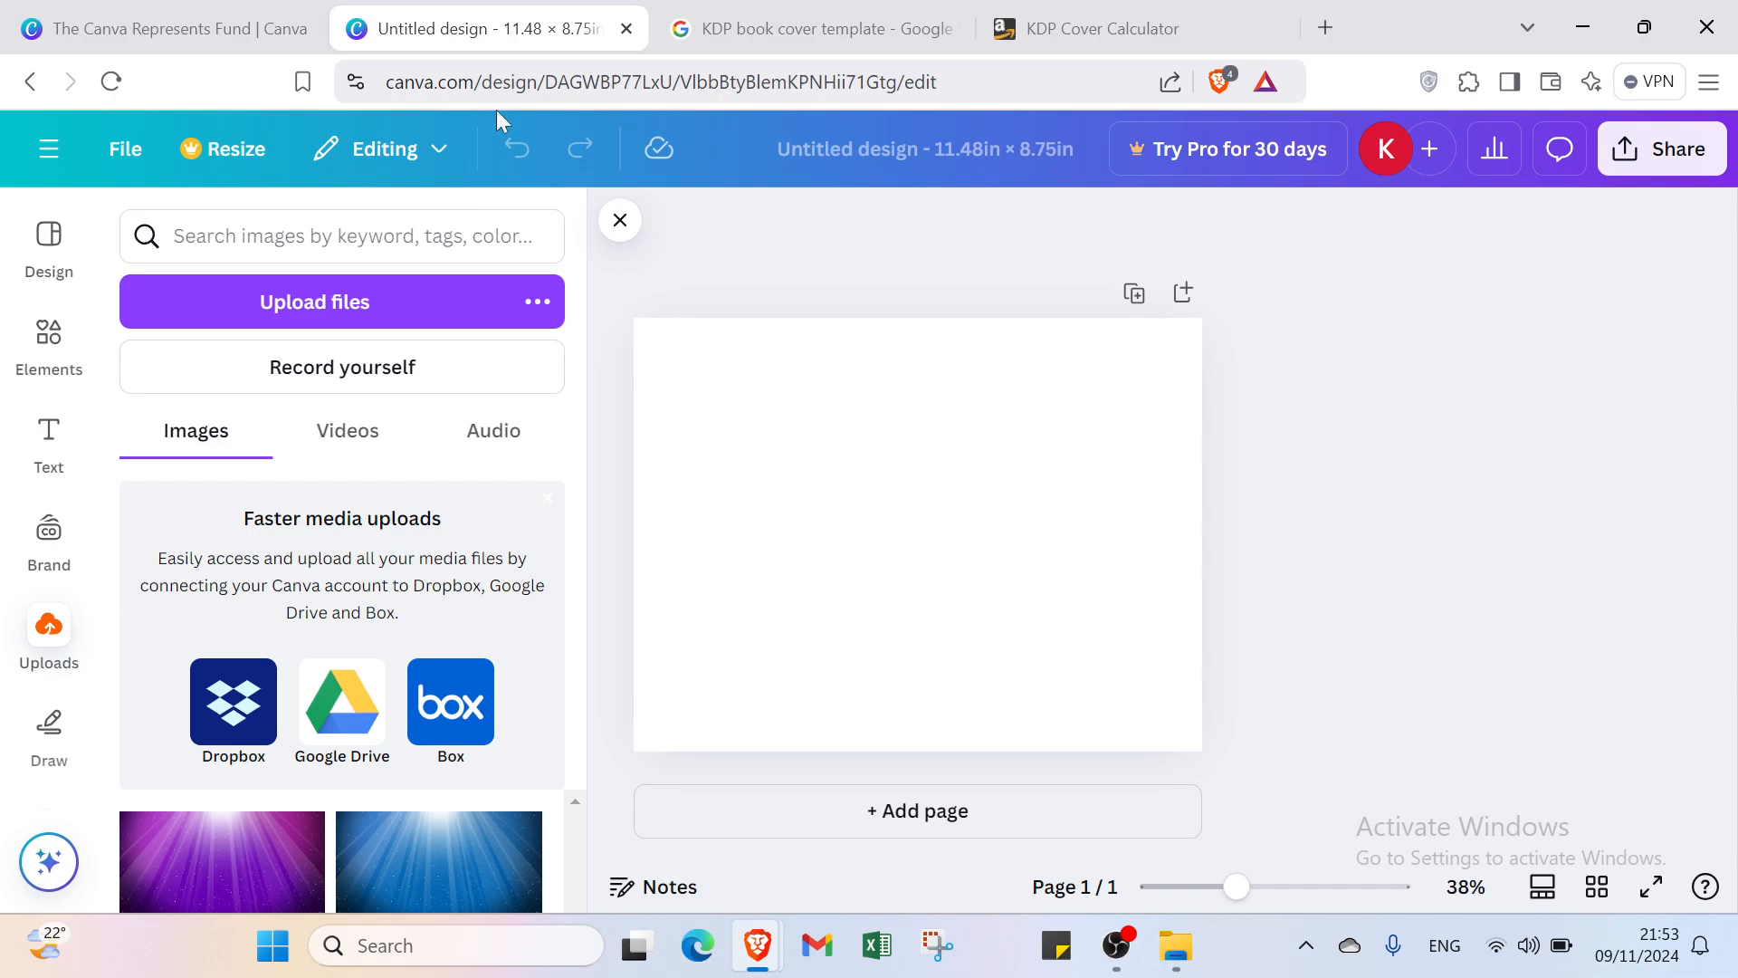
# Try to upload the PAPERBACK_6.000x9.000_100 template archive from the Downloads folder, with all file types listed
pyautogui.click(368, 303)
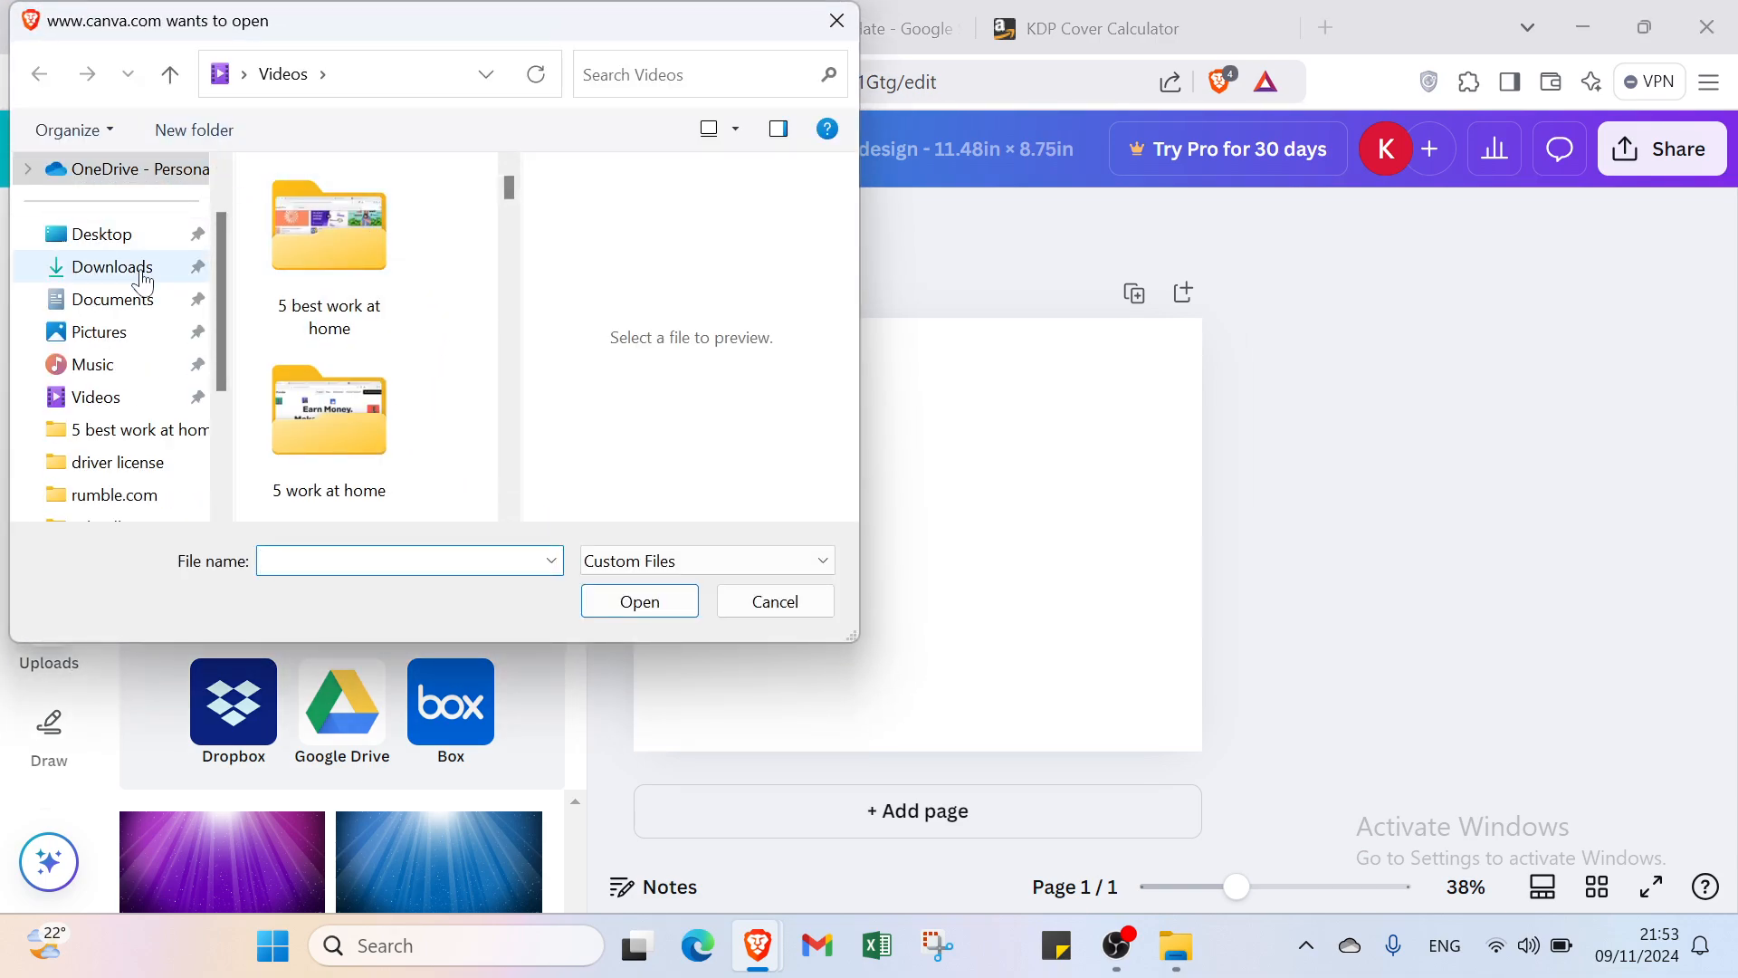
pyautogui.click(142, 276)
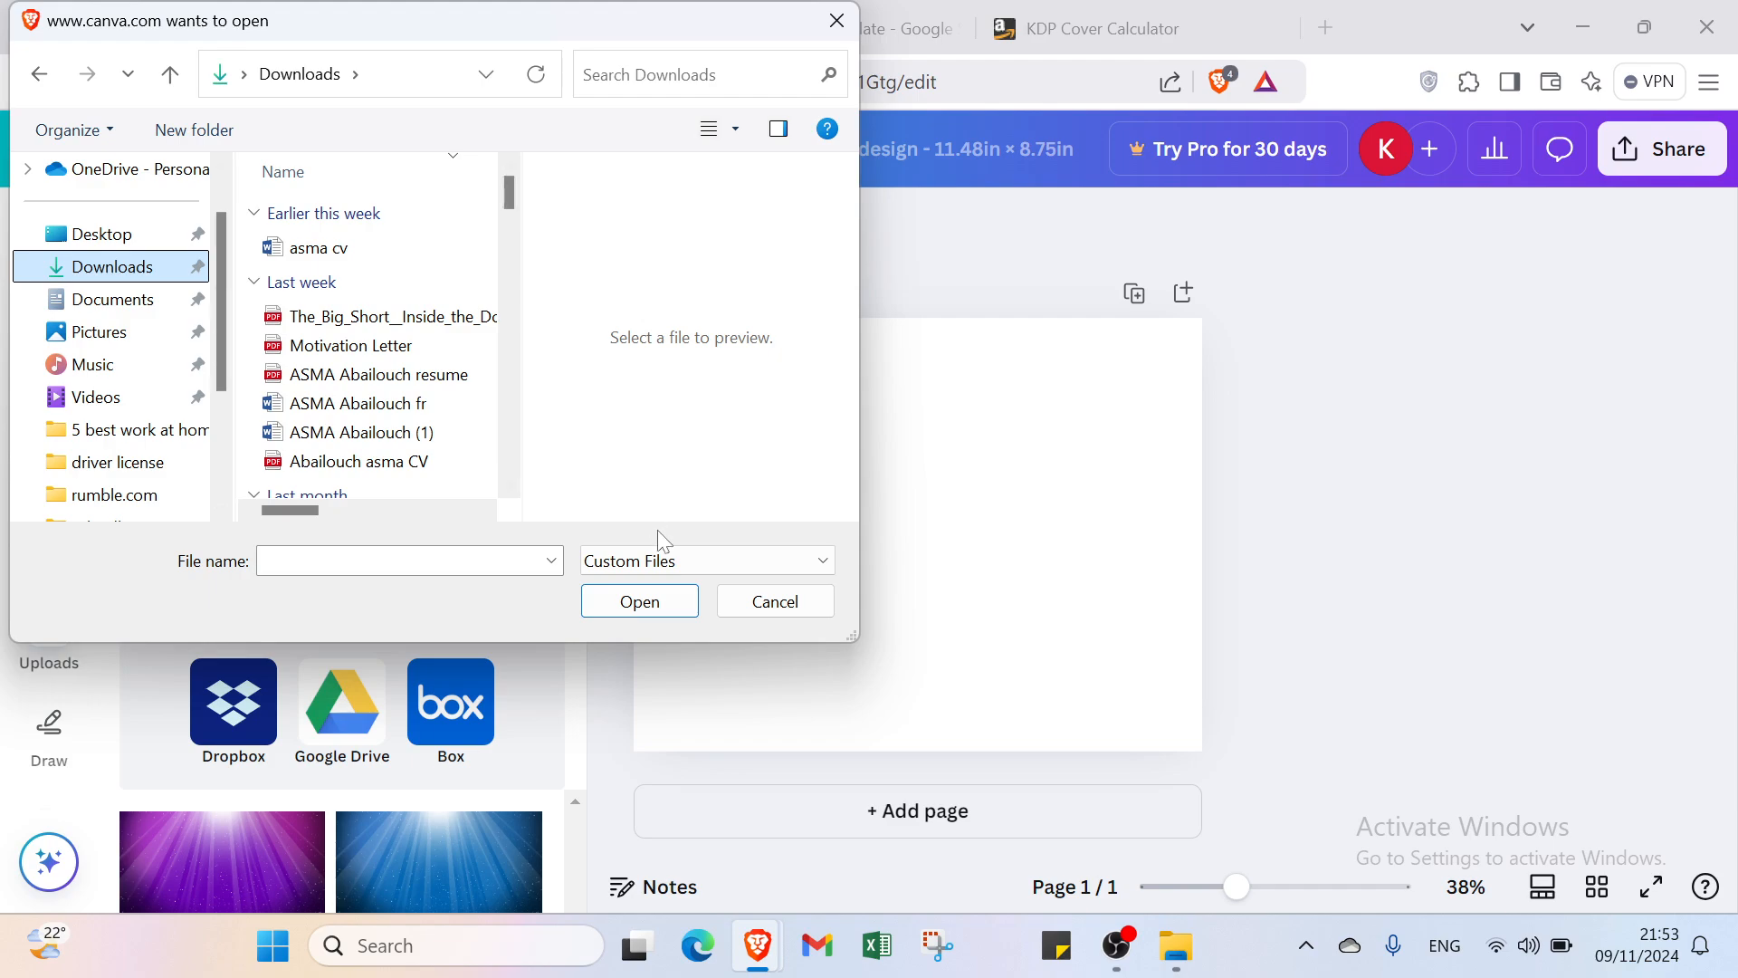
pyautogui.click(689, 561)
pyautogui.click(695, 605)
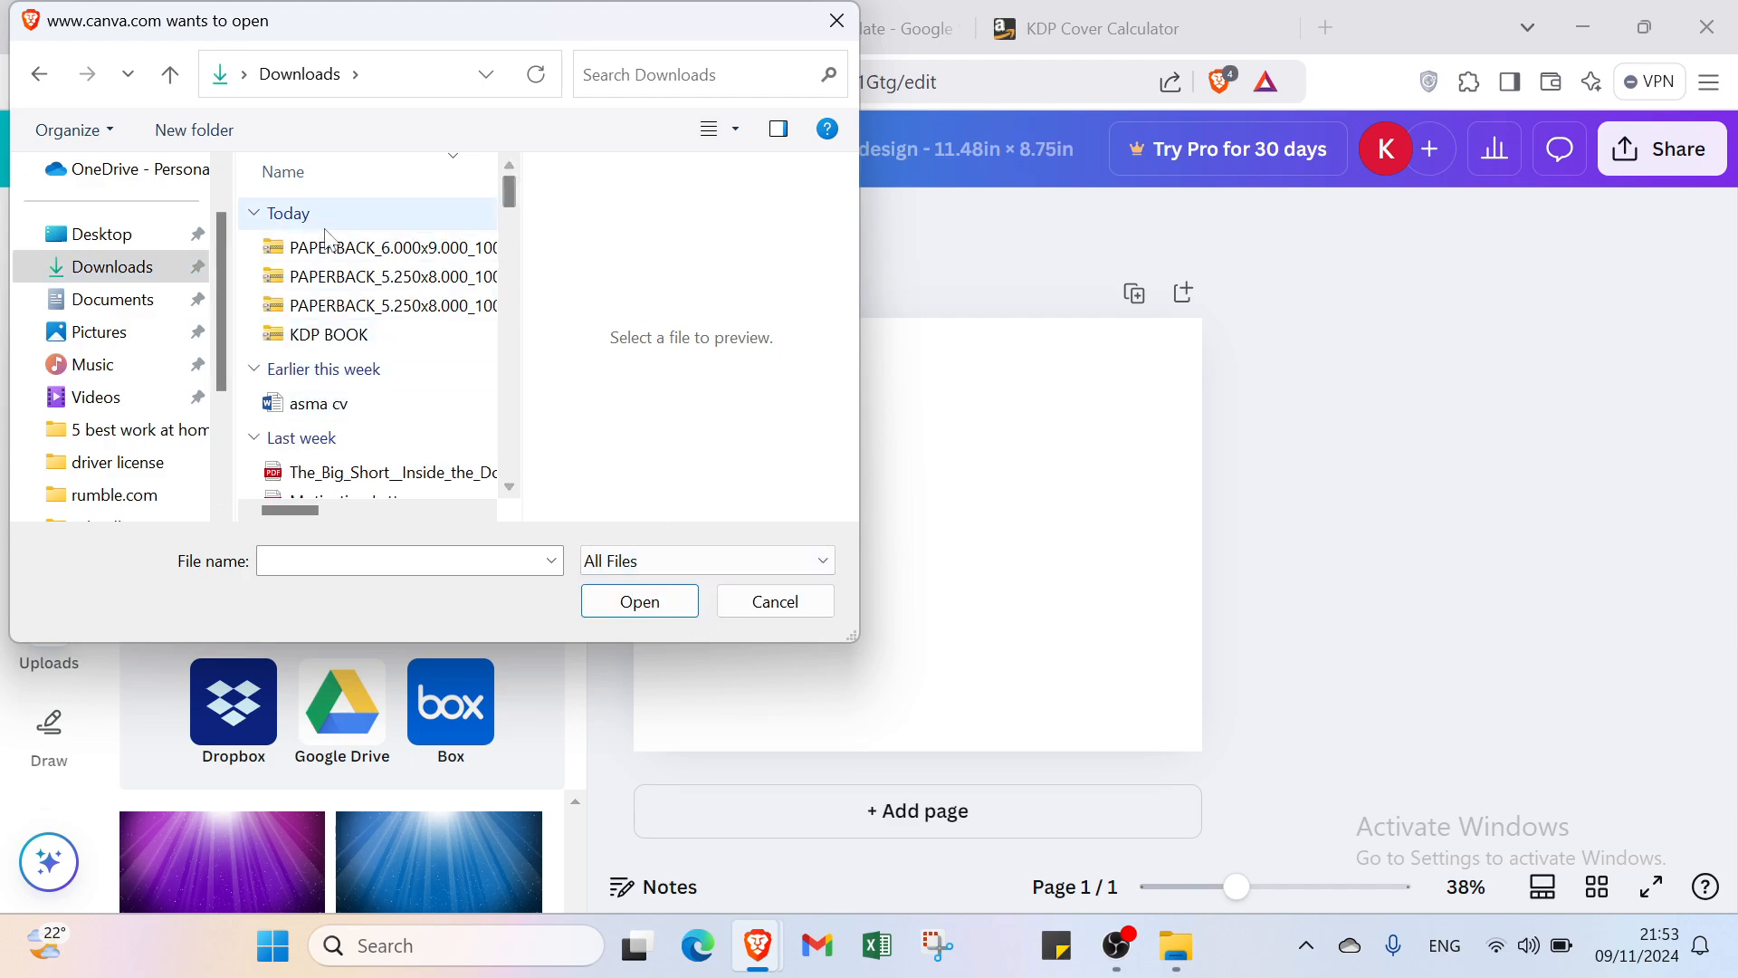
pyautogui.doubleClick(403, 248)
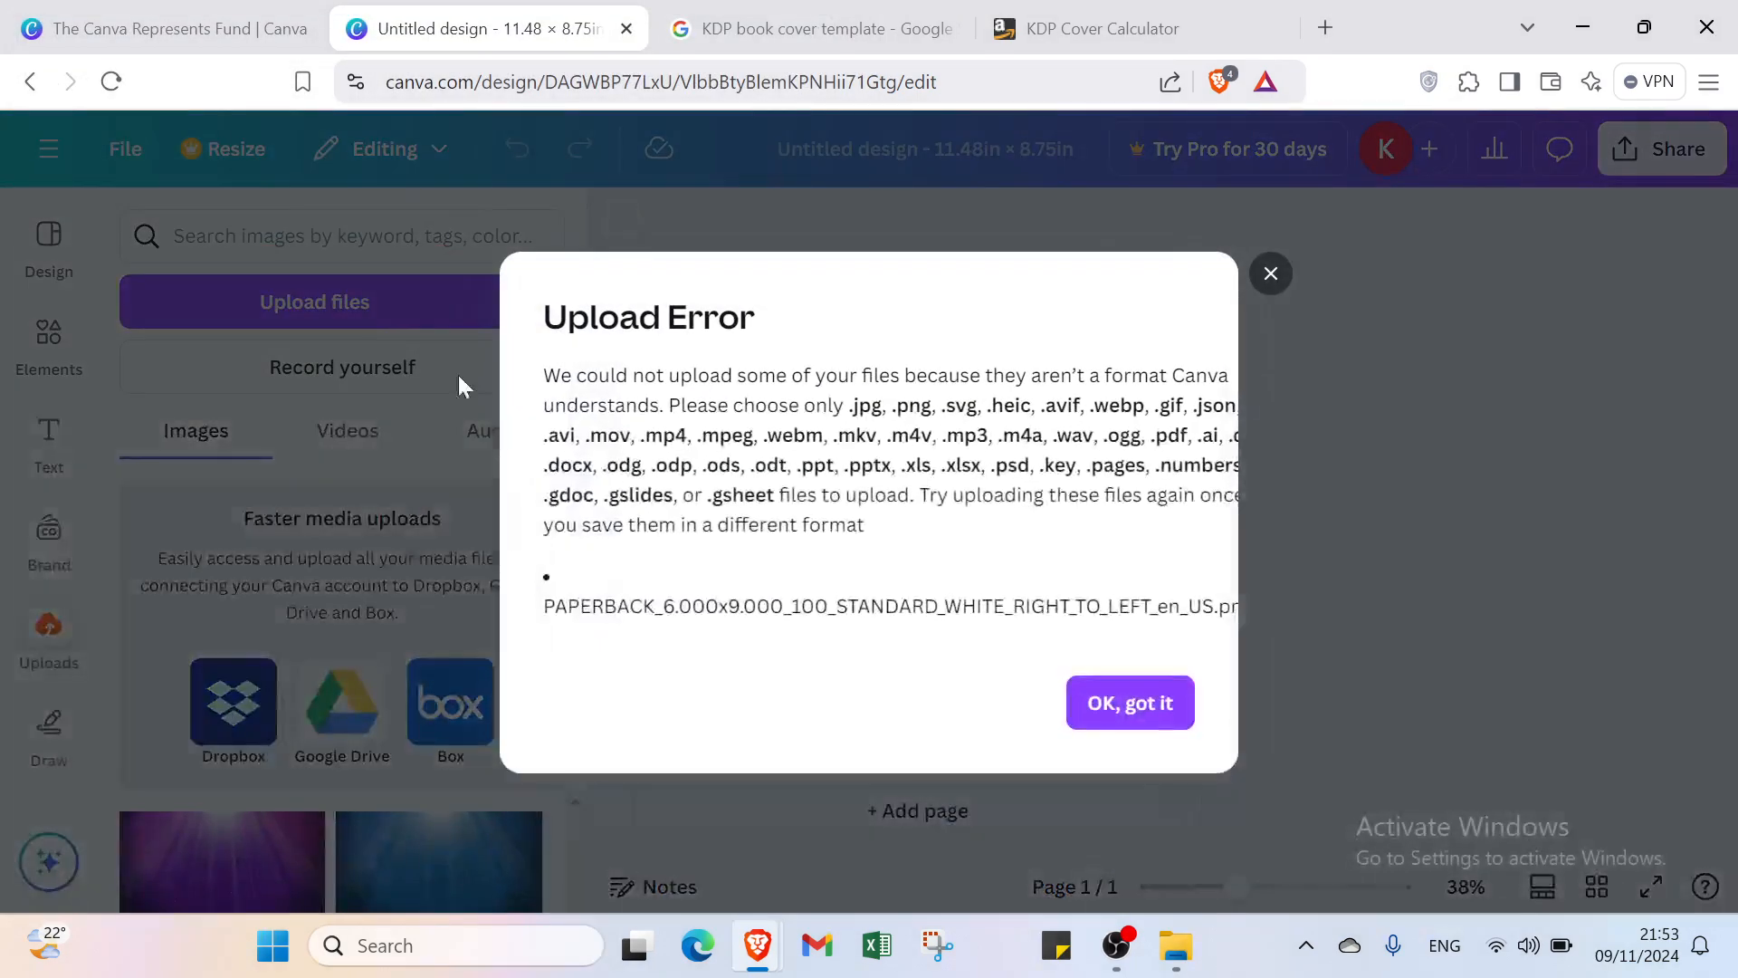
pyautogui.click(1122, 701)
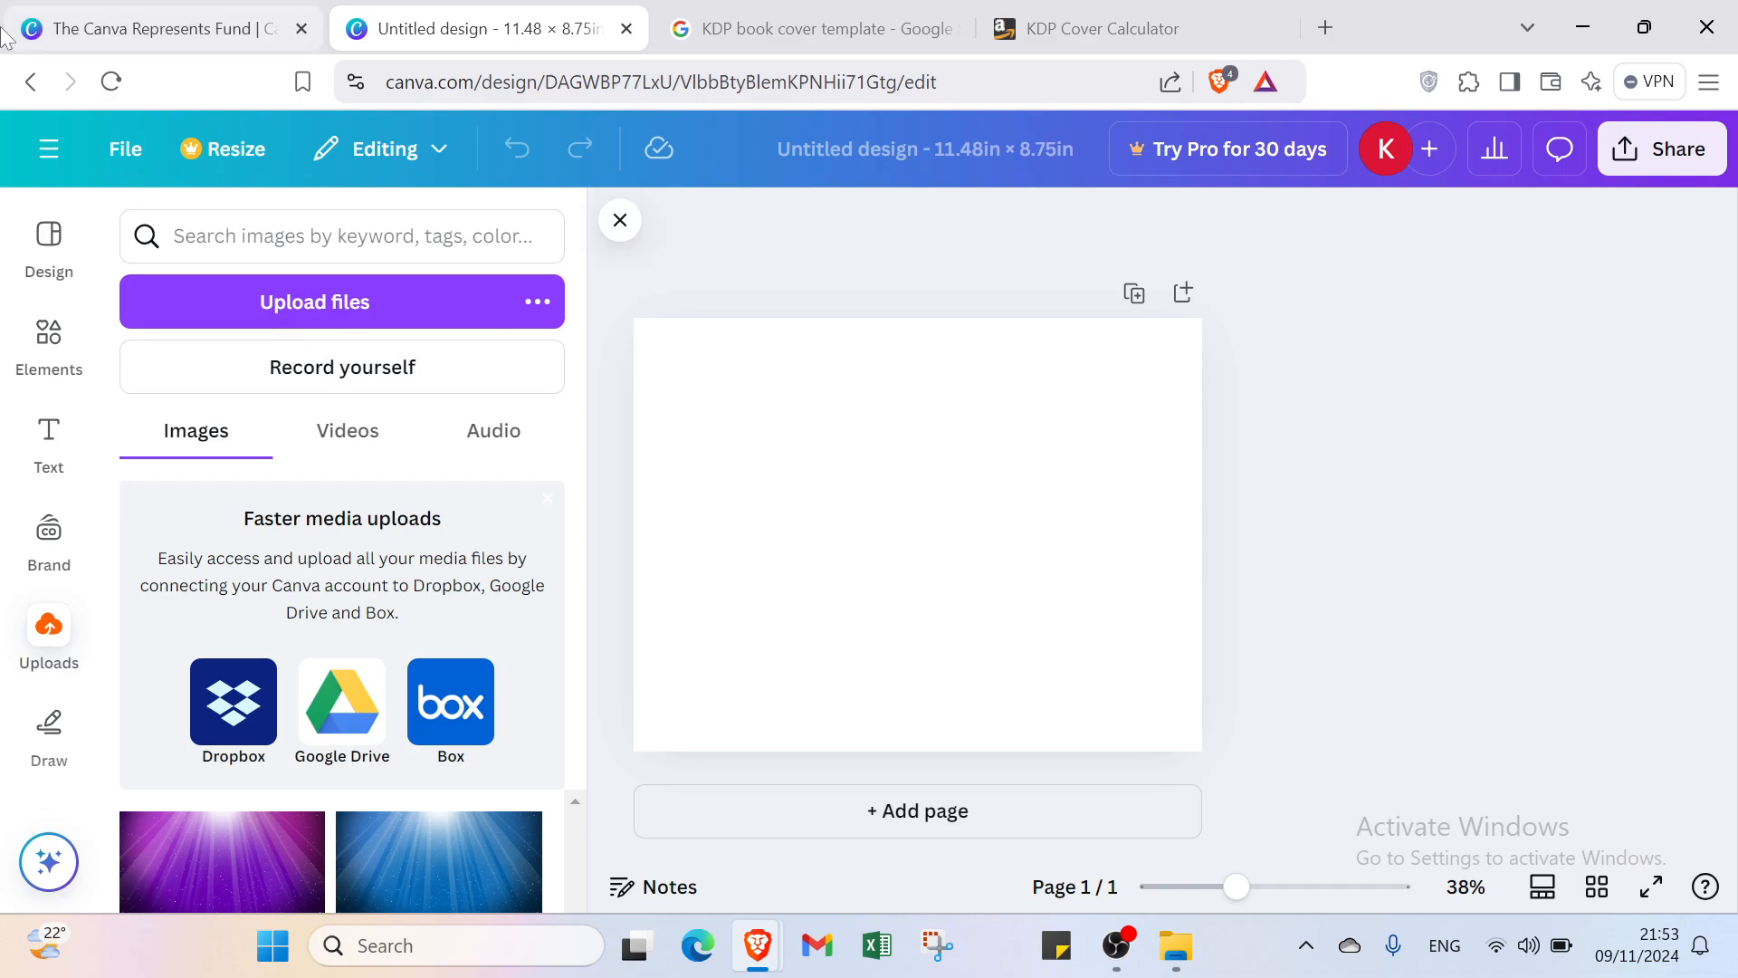
# Search the templates for "kdp book cover" and apply the beige vintage Journal Book template to the page
pyautogui.click(51, 258)
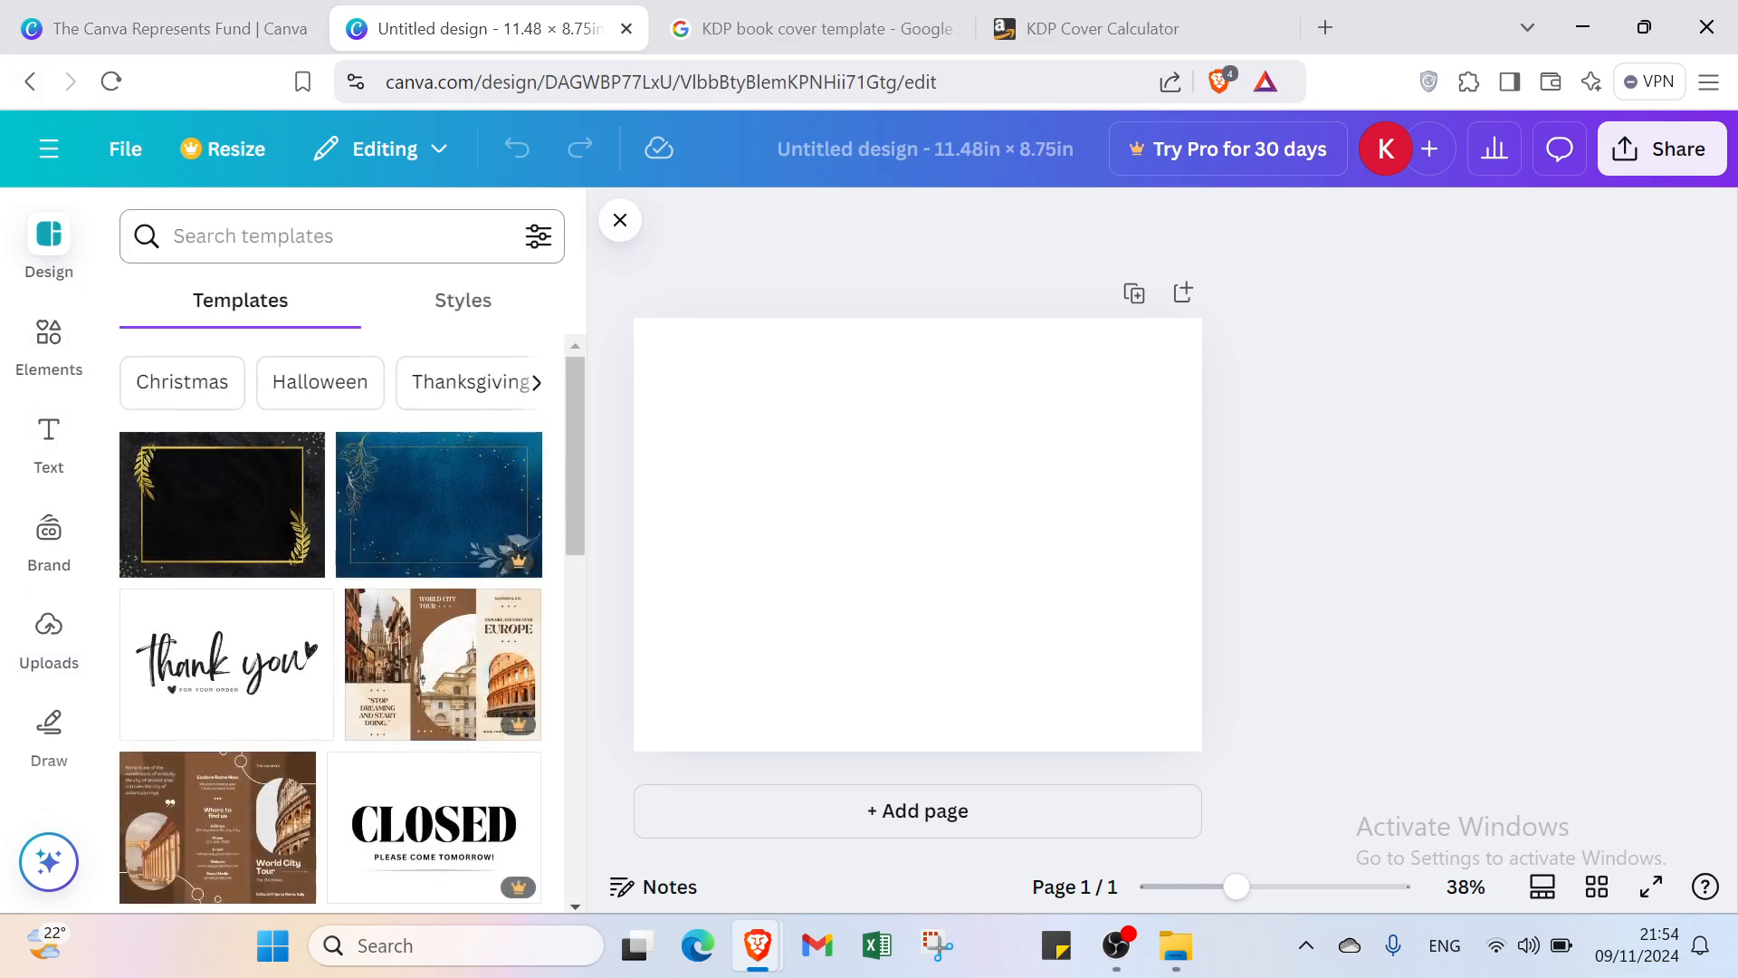
pyautogui.click(290, 237)
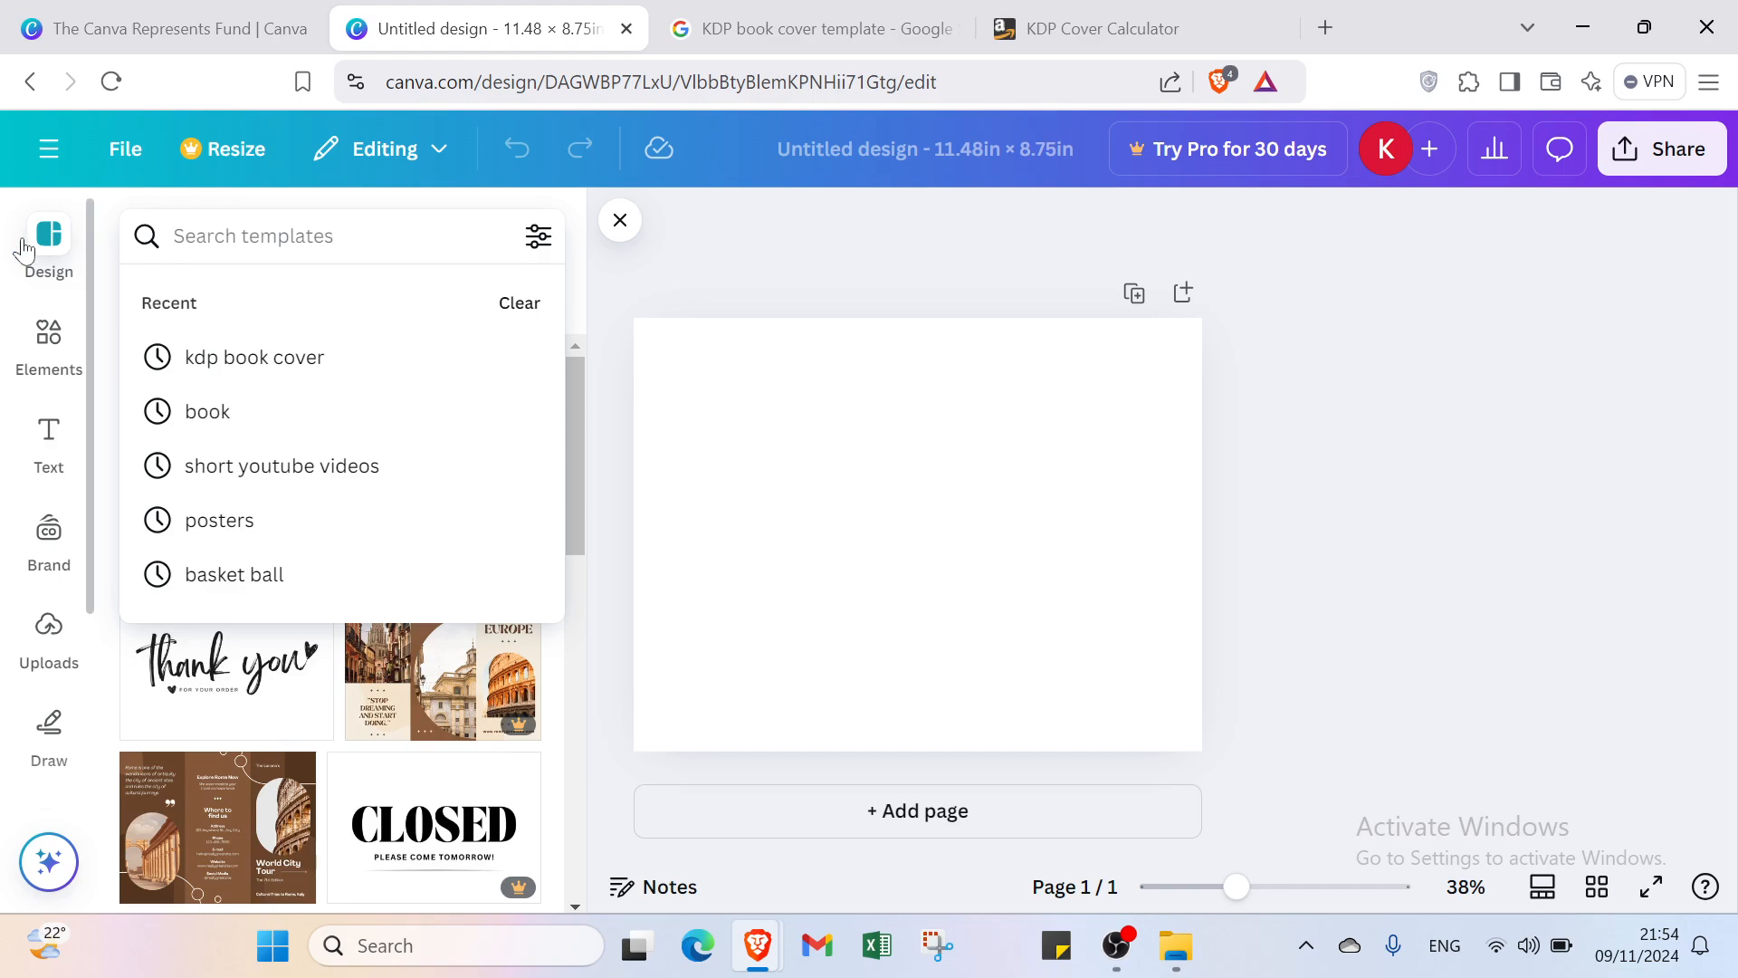
pyautogui.click(214, 358)
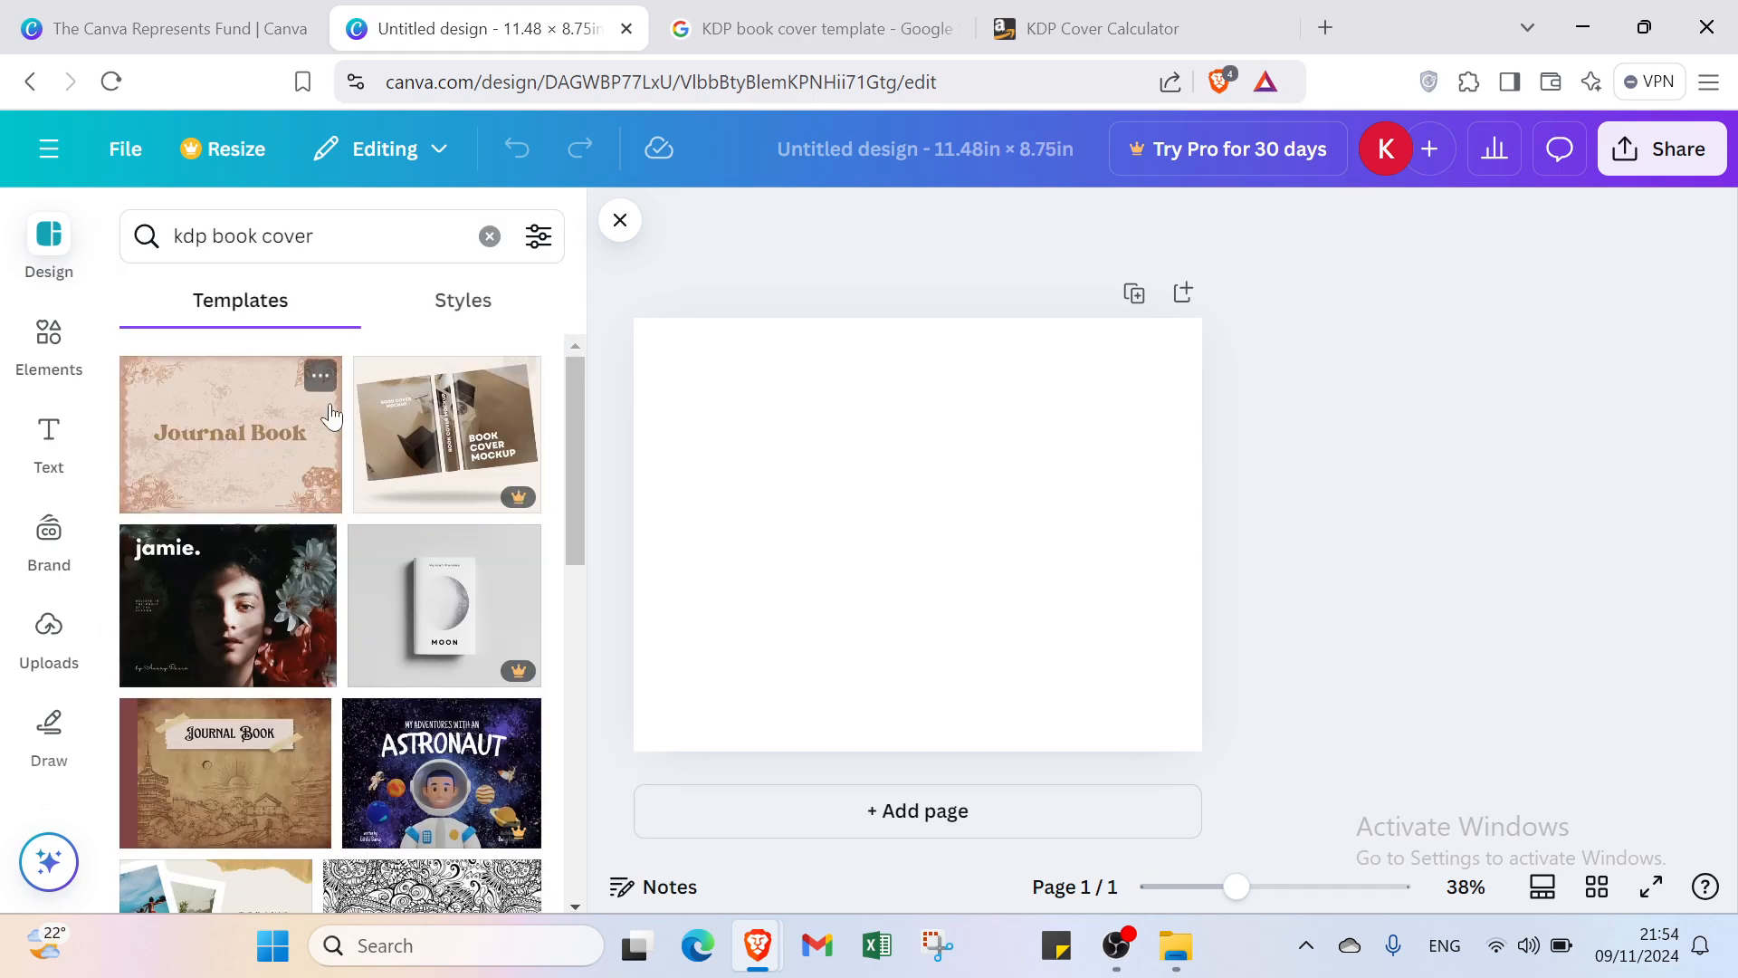
pyautogui.click(322, 408)
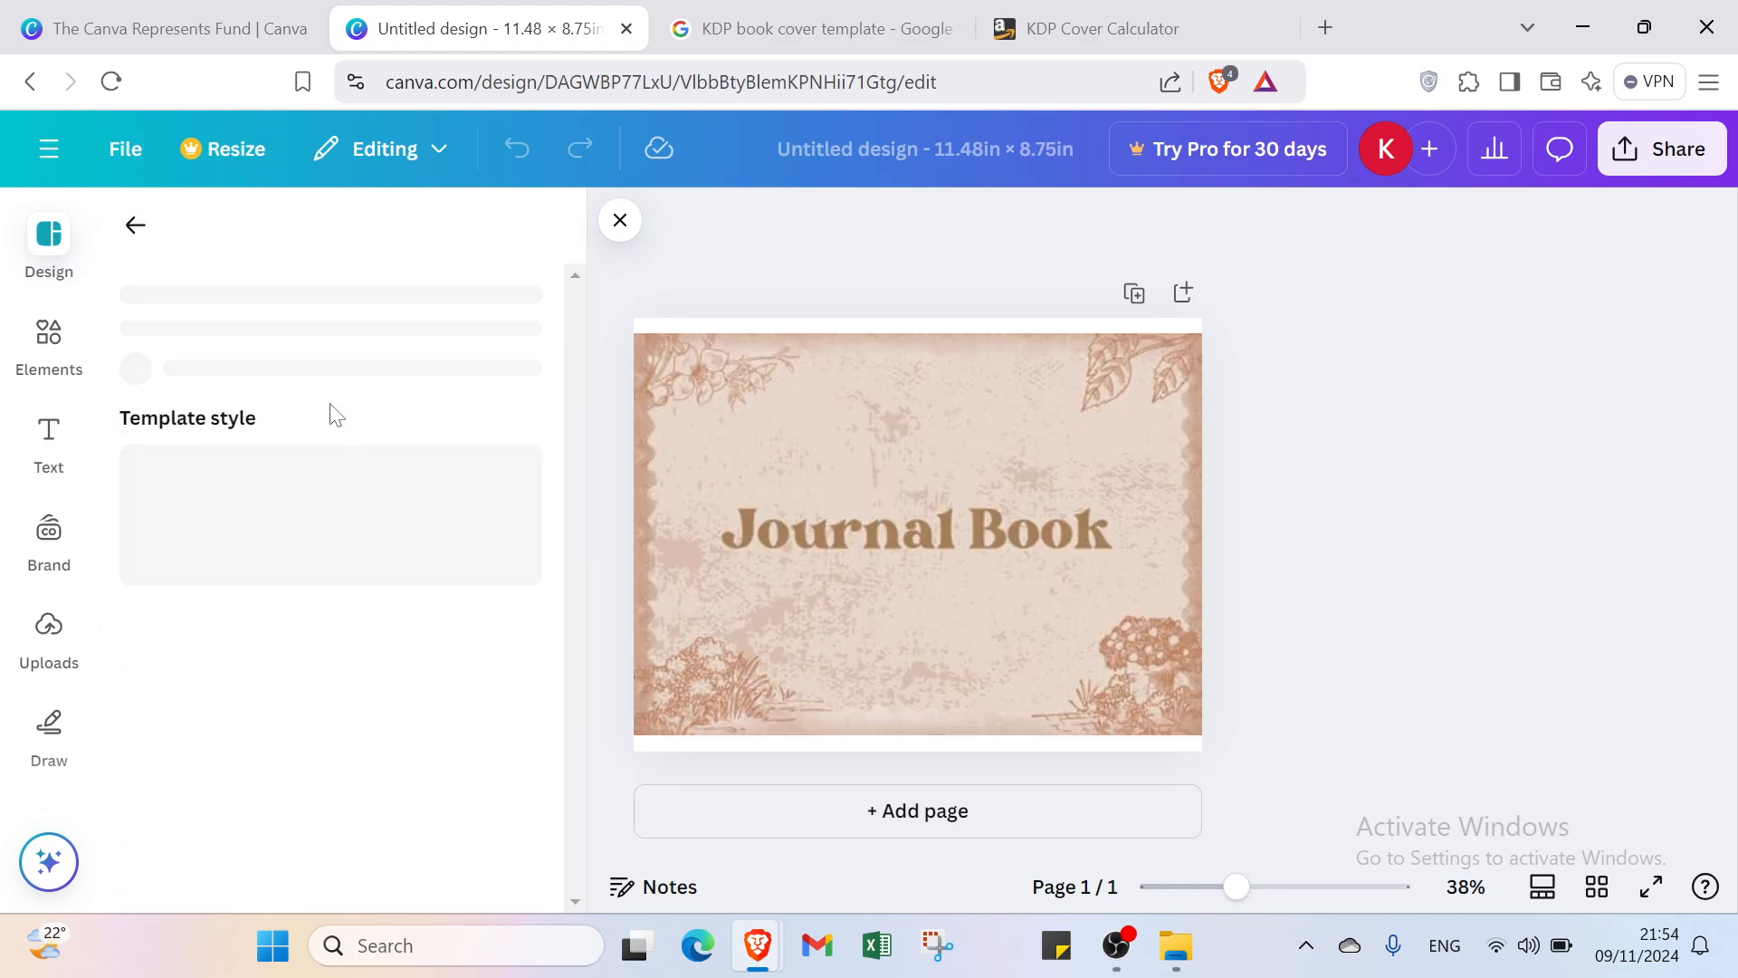
pyautogui.click(677, 426)
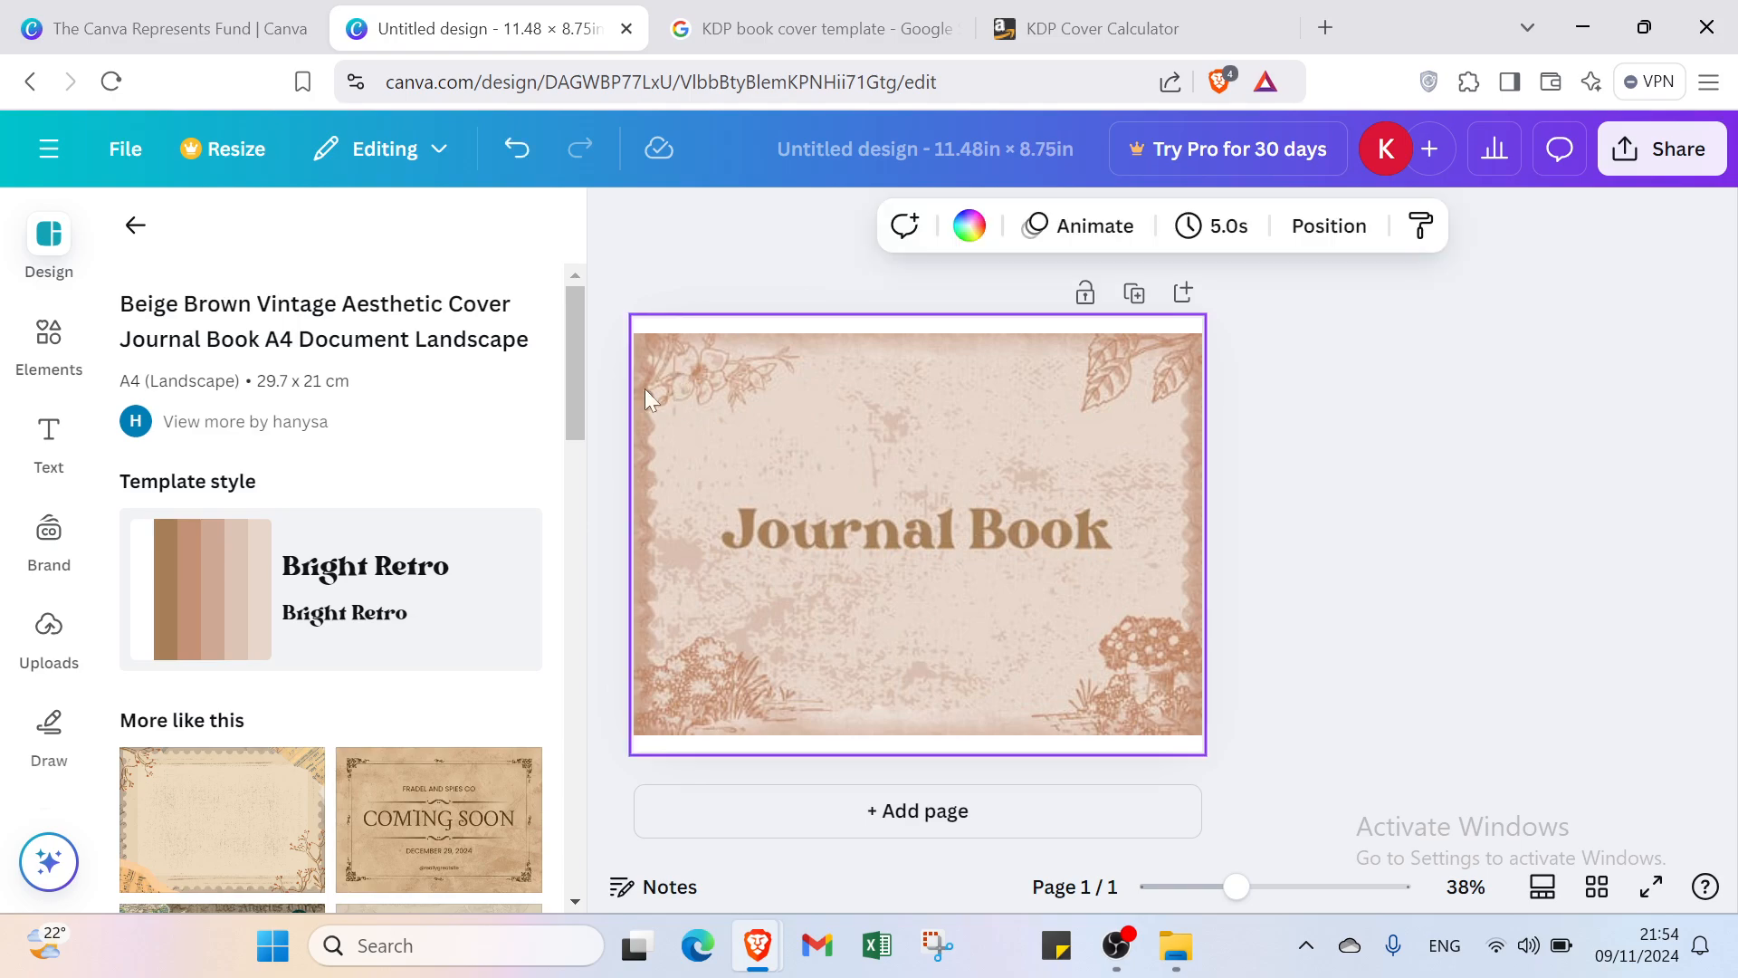
# Add the uploaded purple light-rays image to the cover and enlarge it to about 11.5 in wide, stretching it down the page
pyautogui.click(51, 634)
pyautogui.click(244, 860)
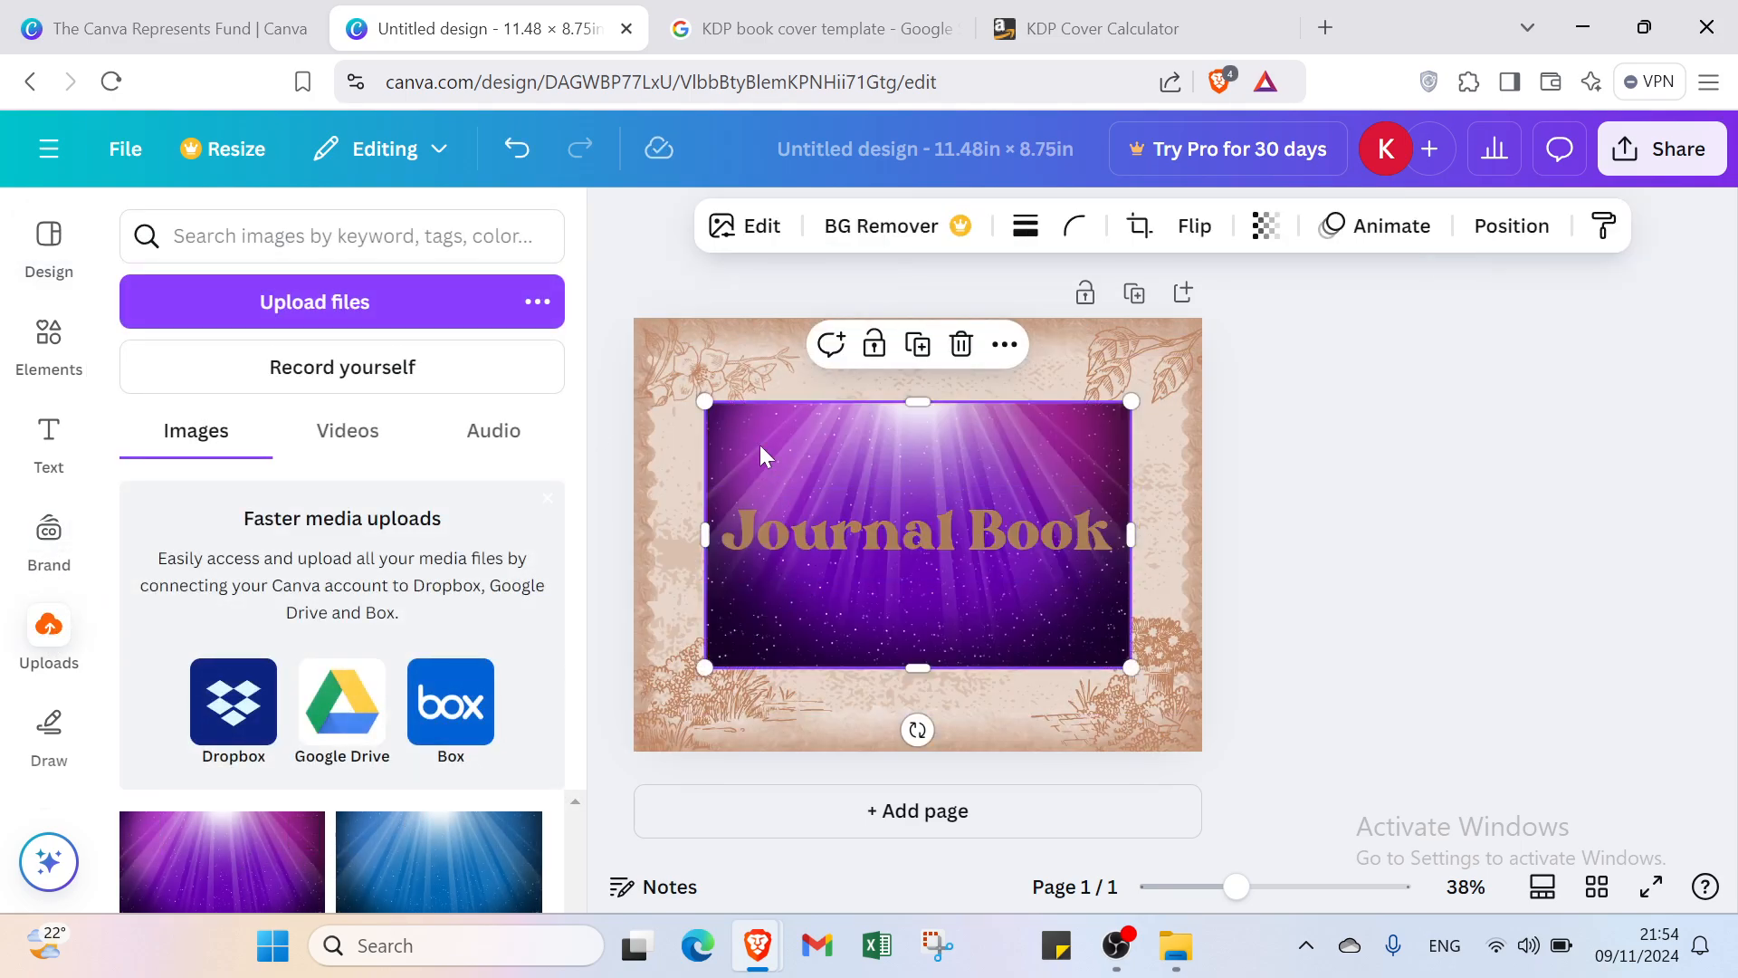
pyautogui.moveTo(708, 396); pyautogui.dragTo(655, 330)
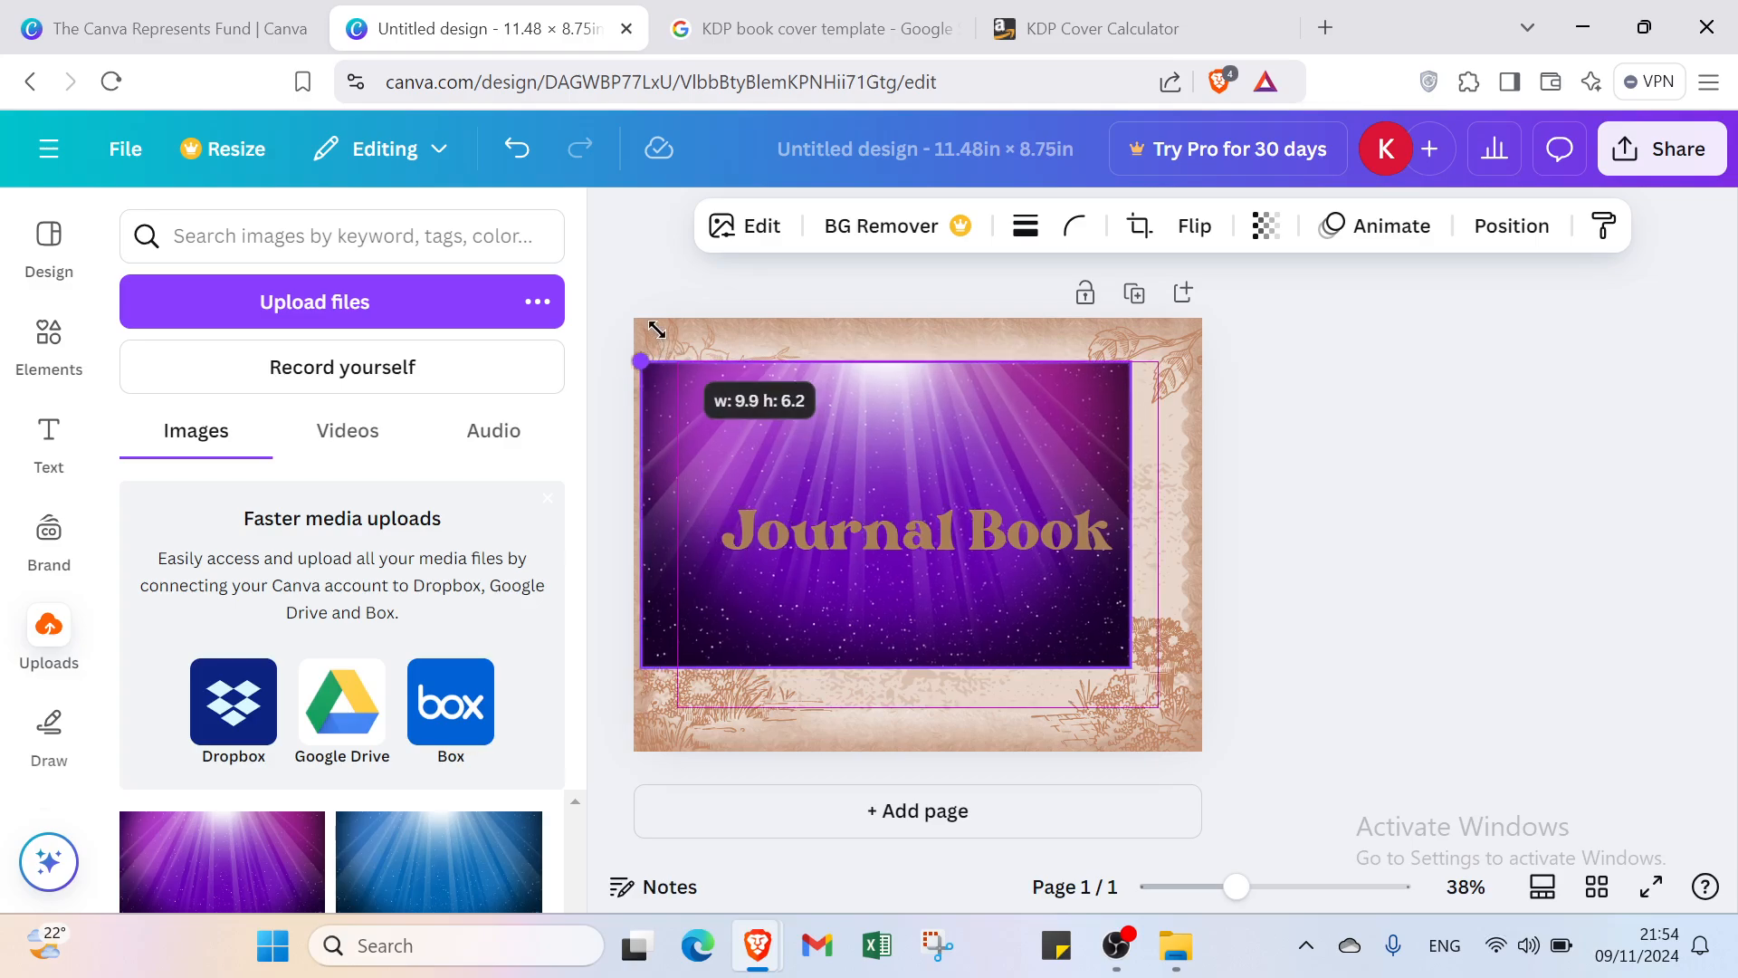
pyautogui.click(655, 329)
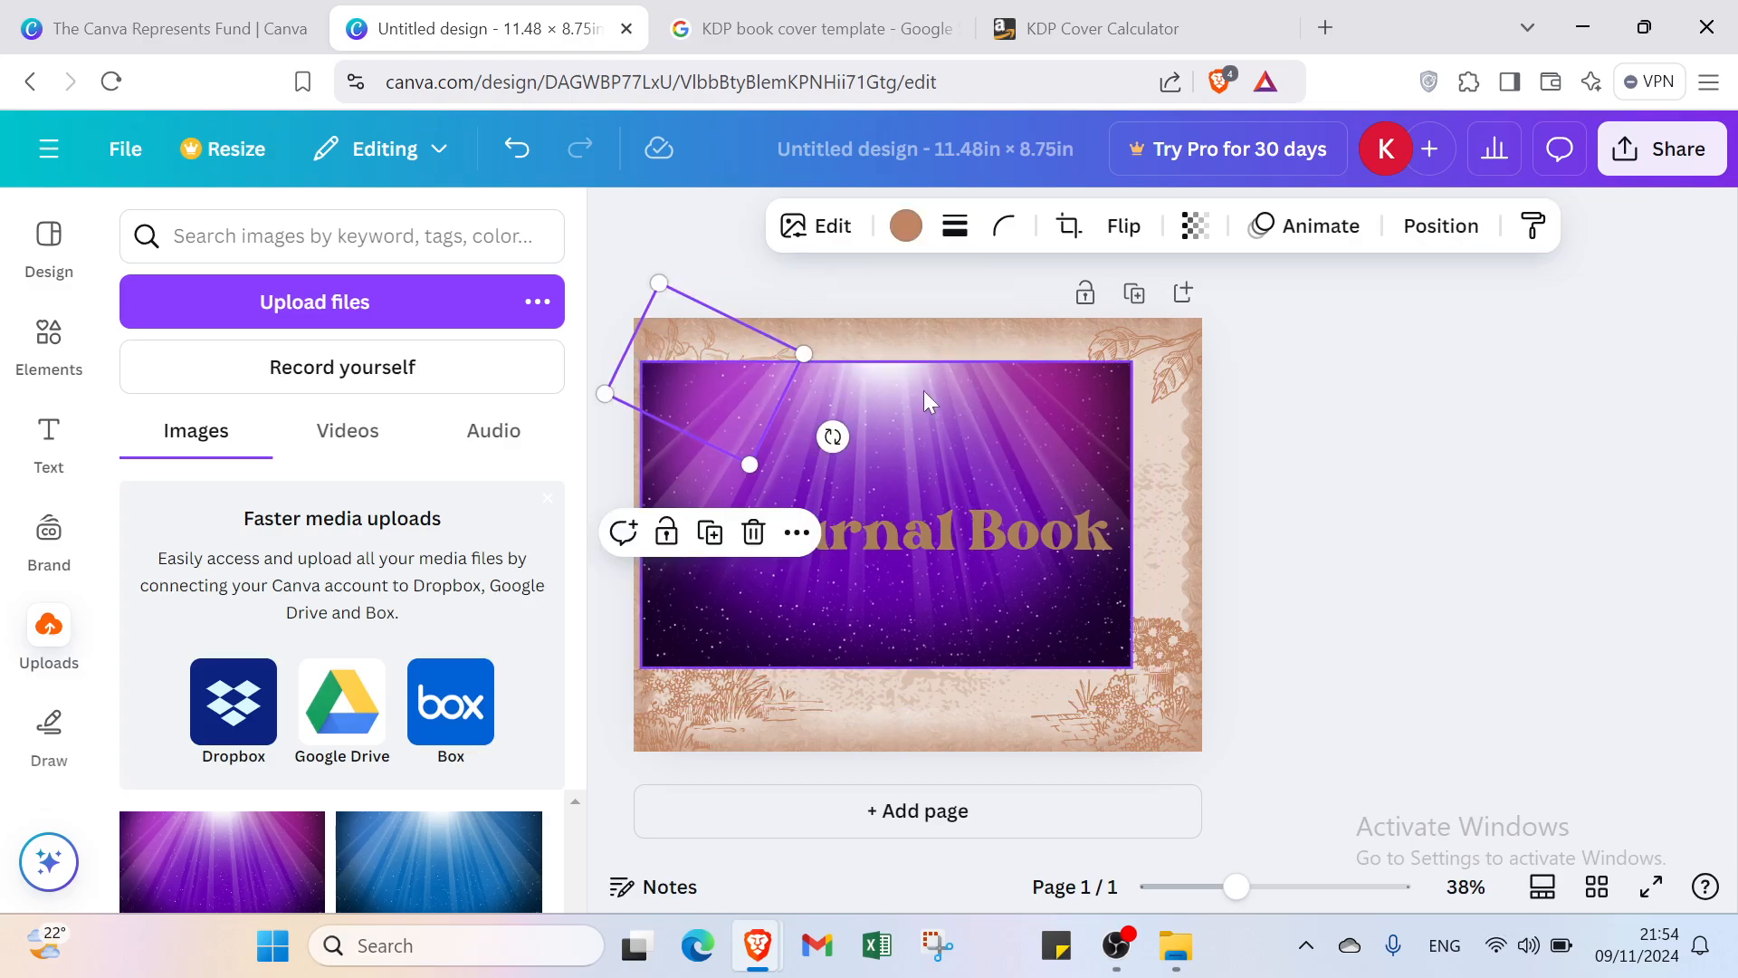
pyautogui.click(1131, 370)
pyautogui.moveTo(1130, 360); pyautogui.dragTo(1193, 325)
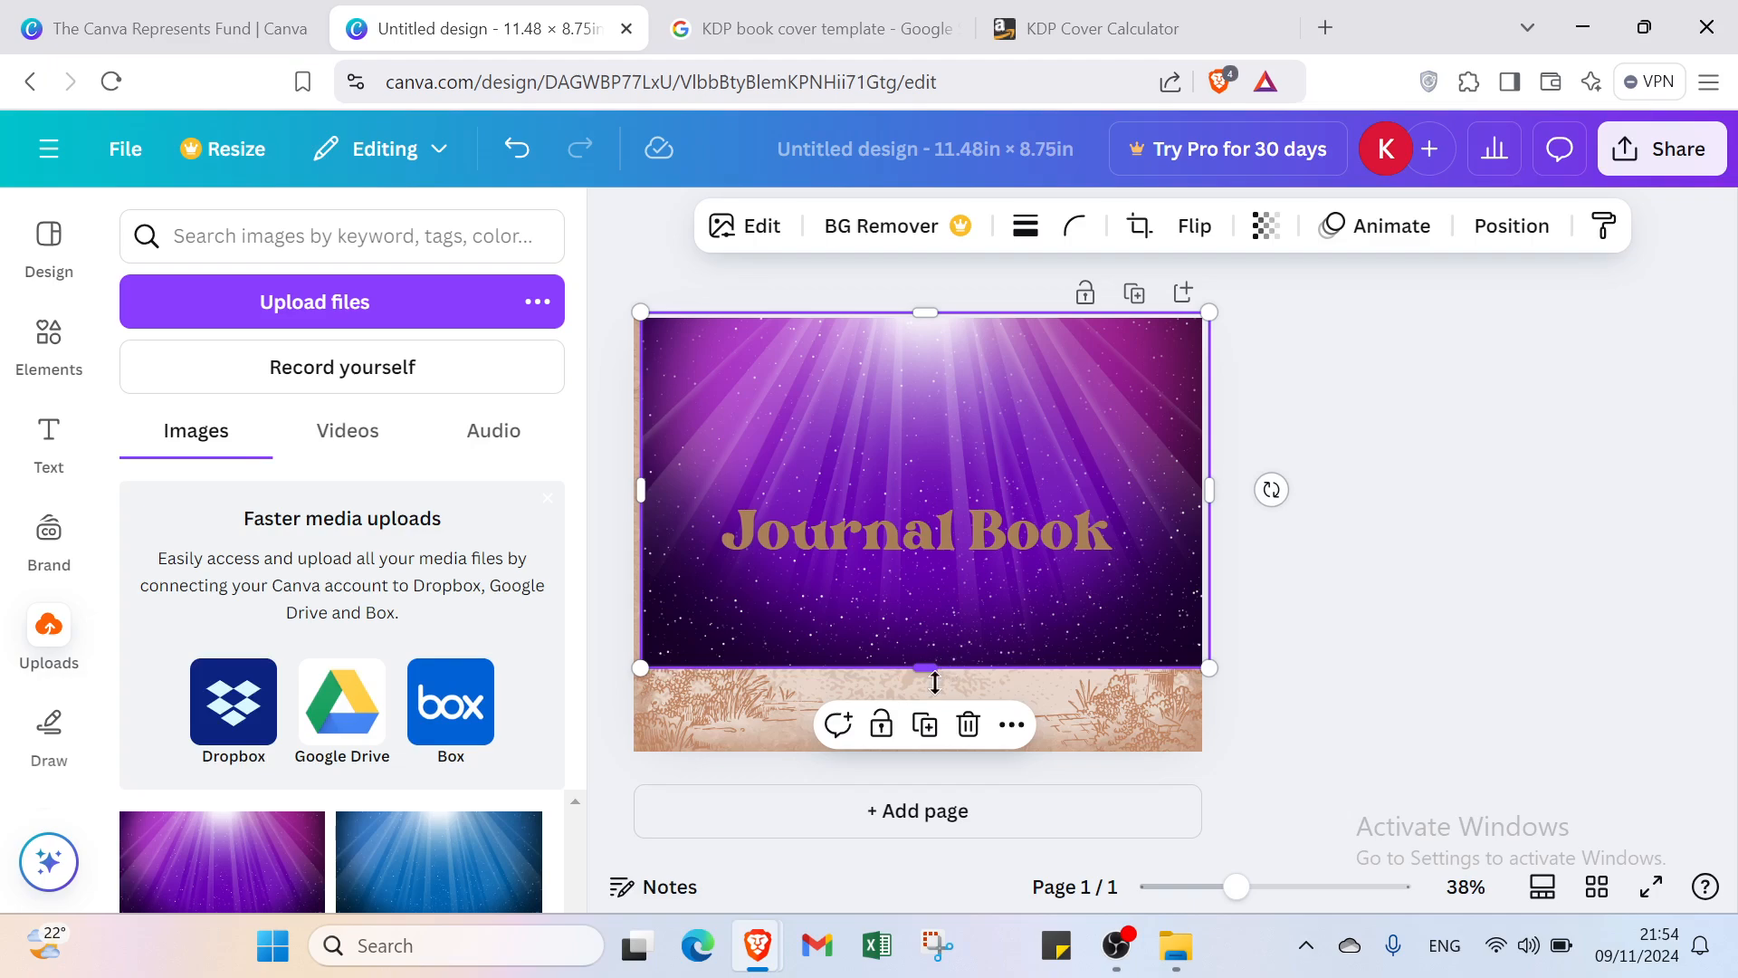
pyautogui.moveTo(935, 682); pyautogui.dragTo(931, 741)
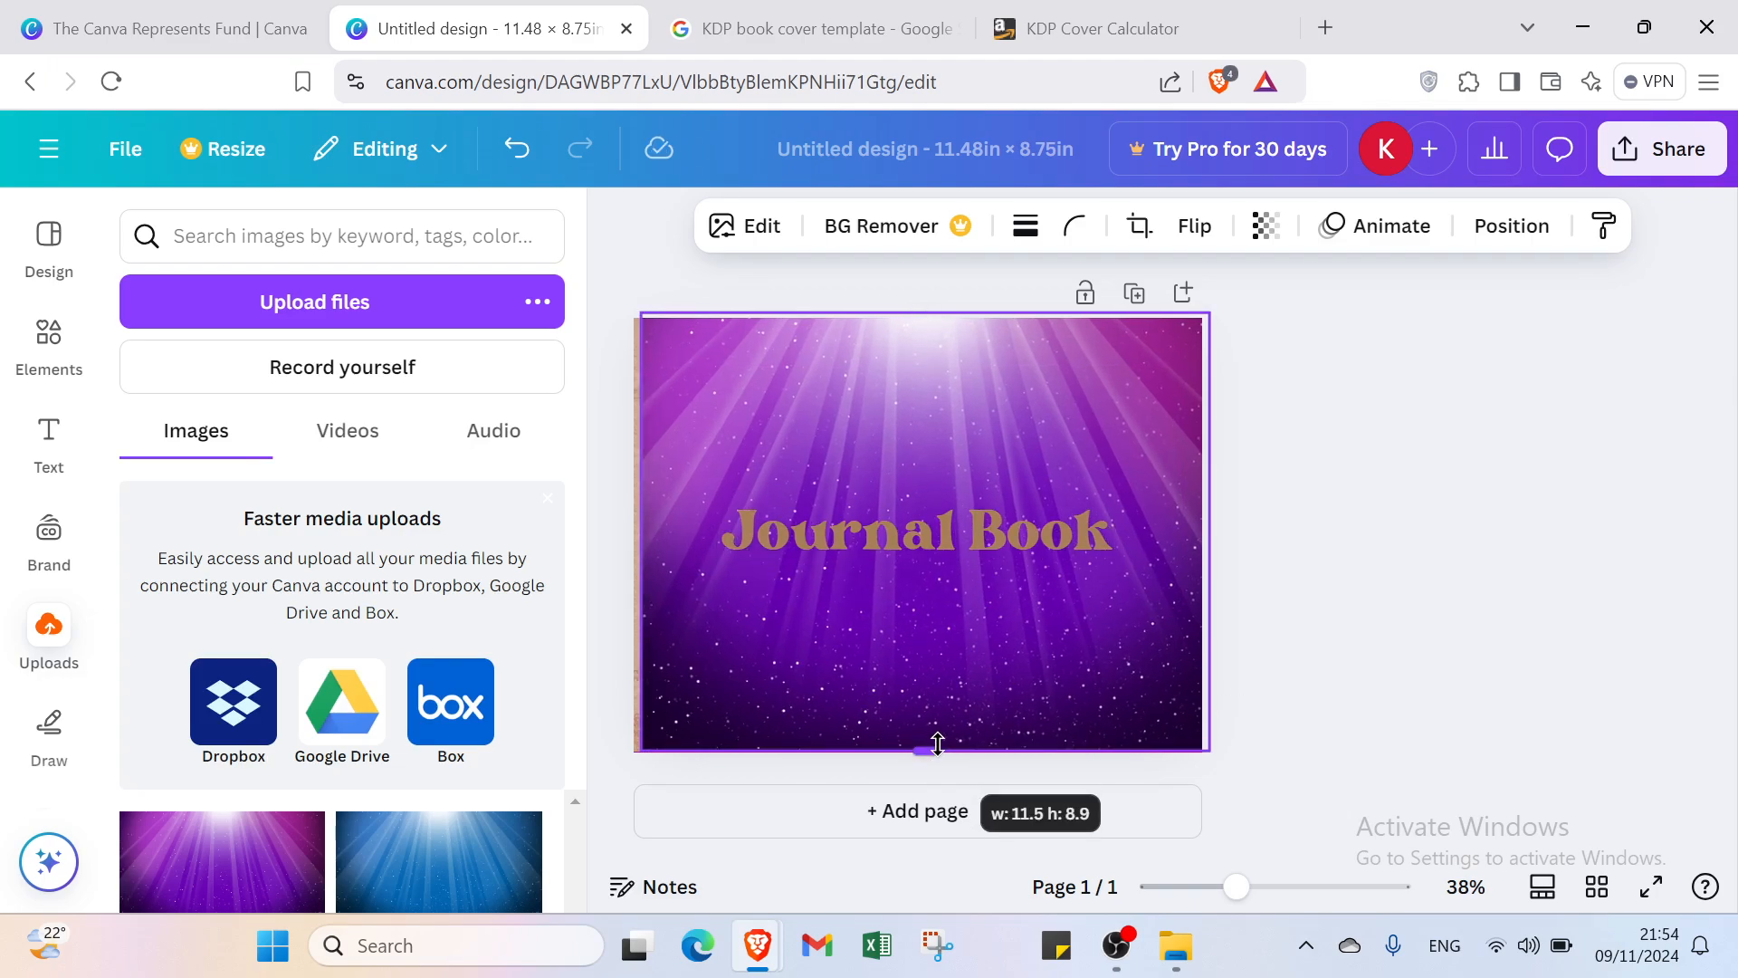
# Align the purple image with the page edges so it covers the background, leaving its crop as is
pyautogui.doubleClick(959, 679)
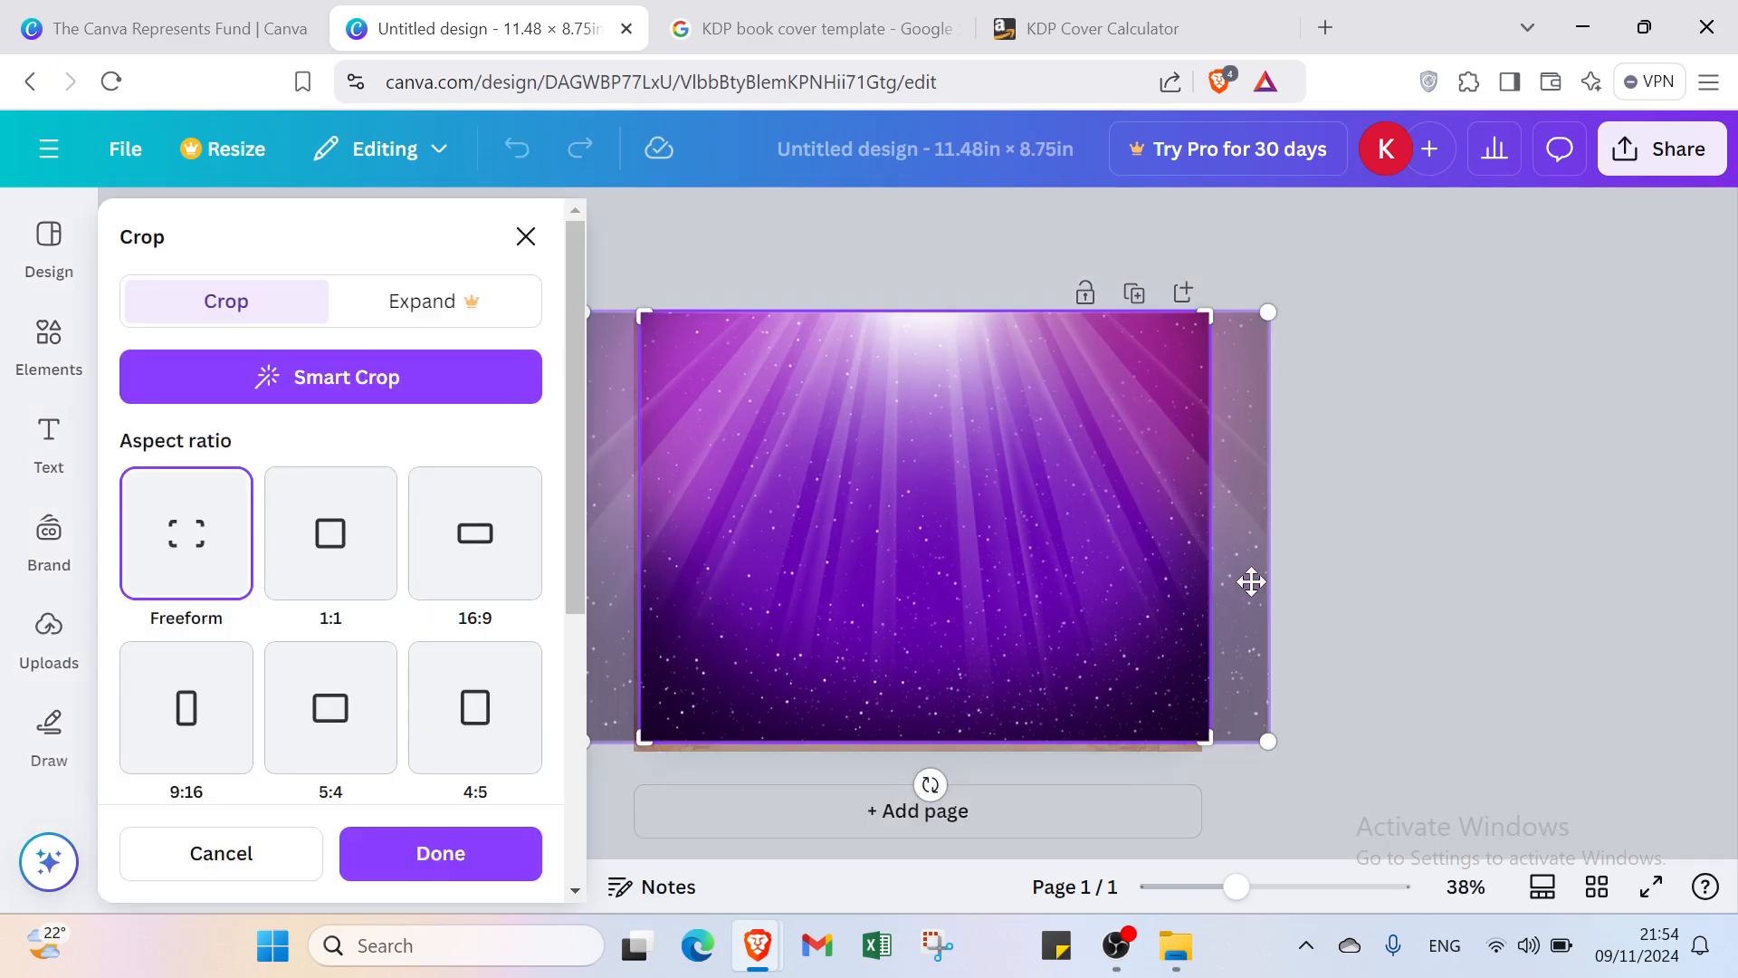
pyautogui.click(1399, 527)
pyautogui.moveTo(938, 442); pyautogui.dragTo(936, 443)
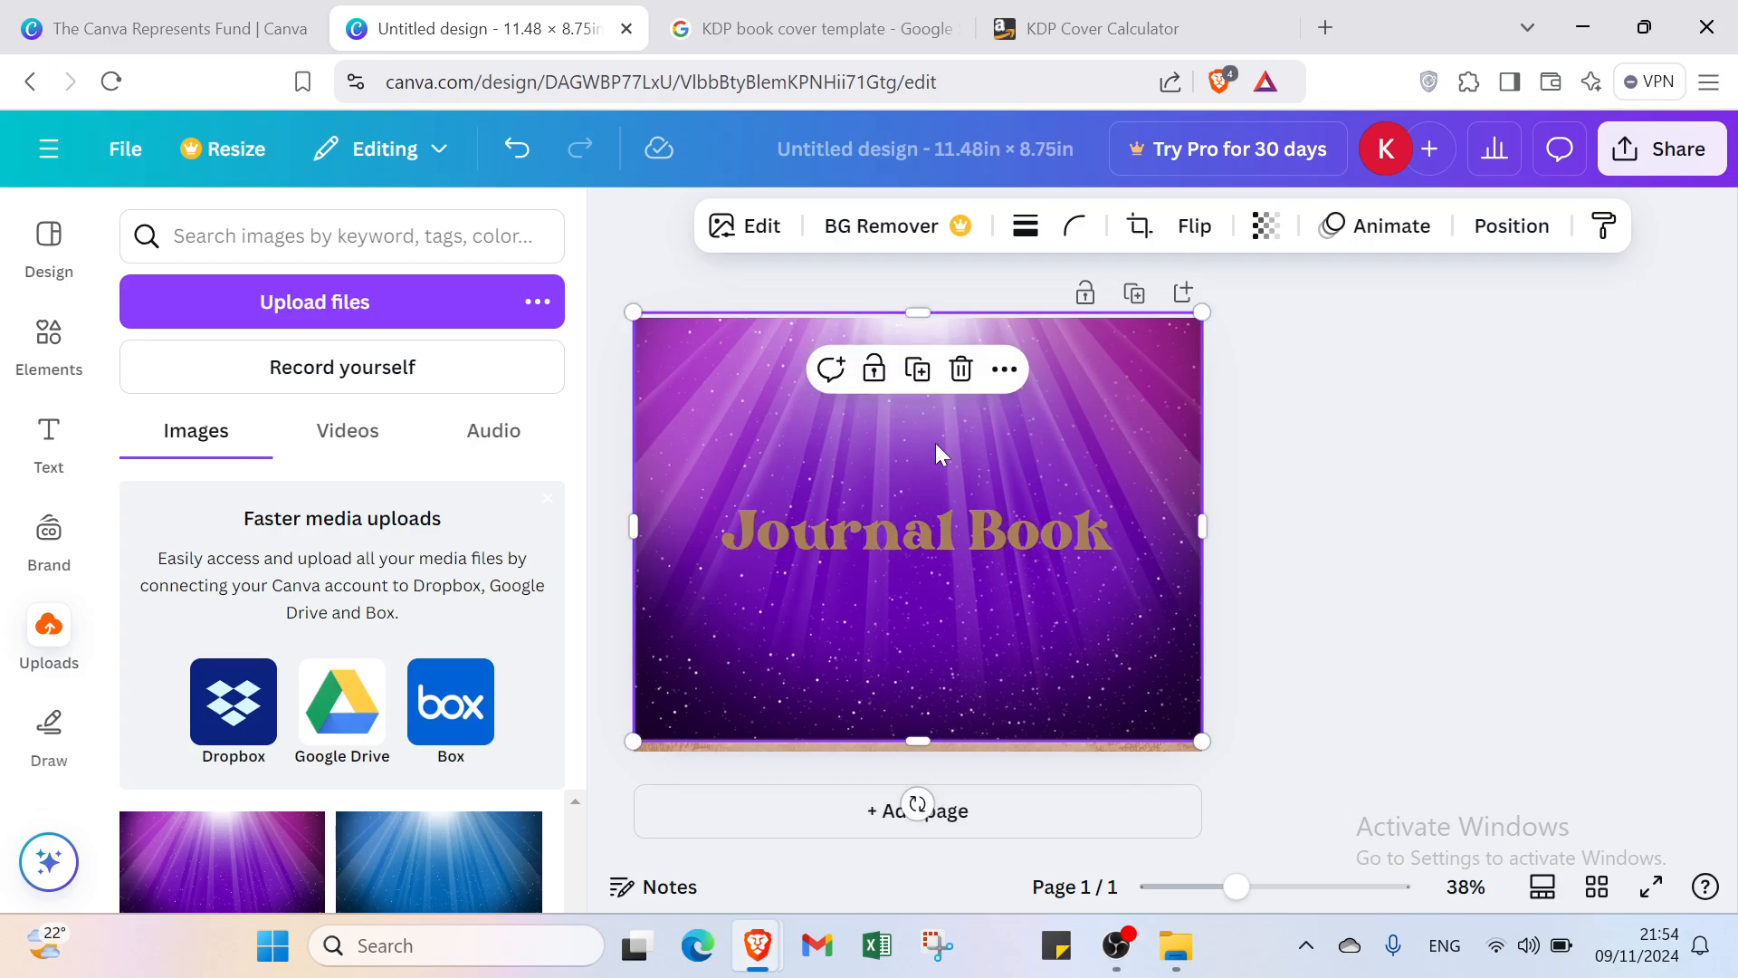
pyautogui.click(1447, 393)
pyautogui.click(1032, 670)
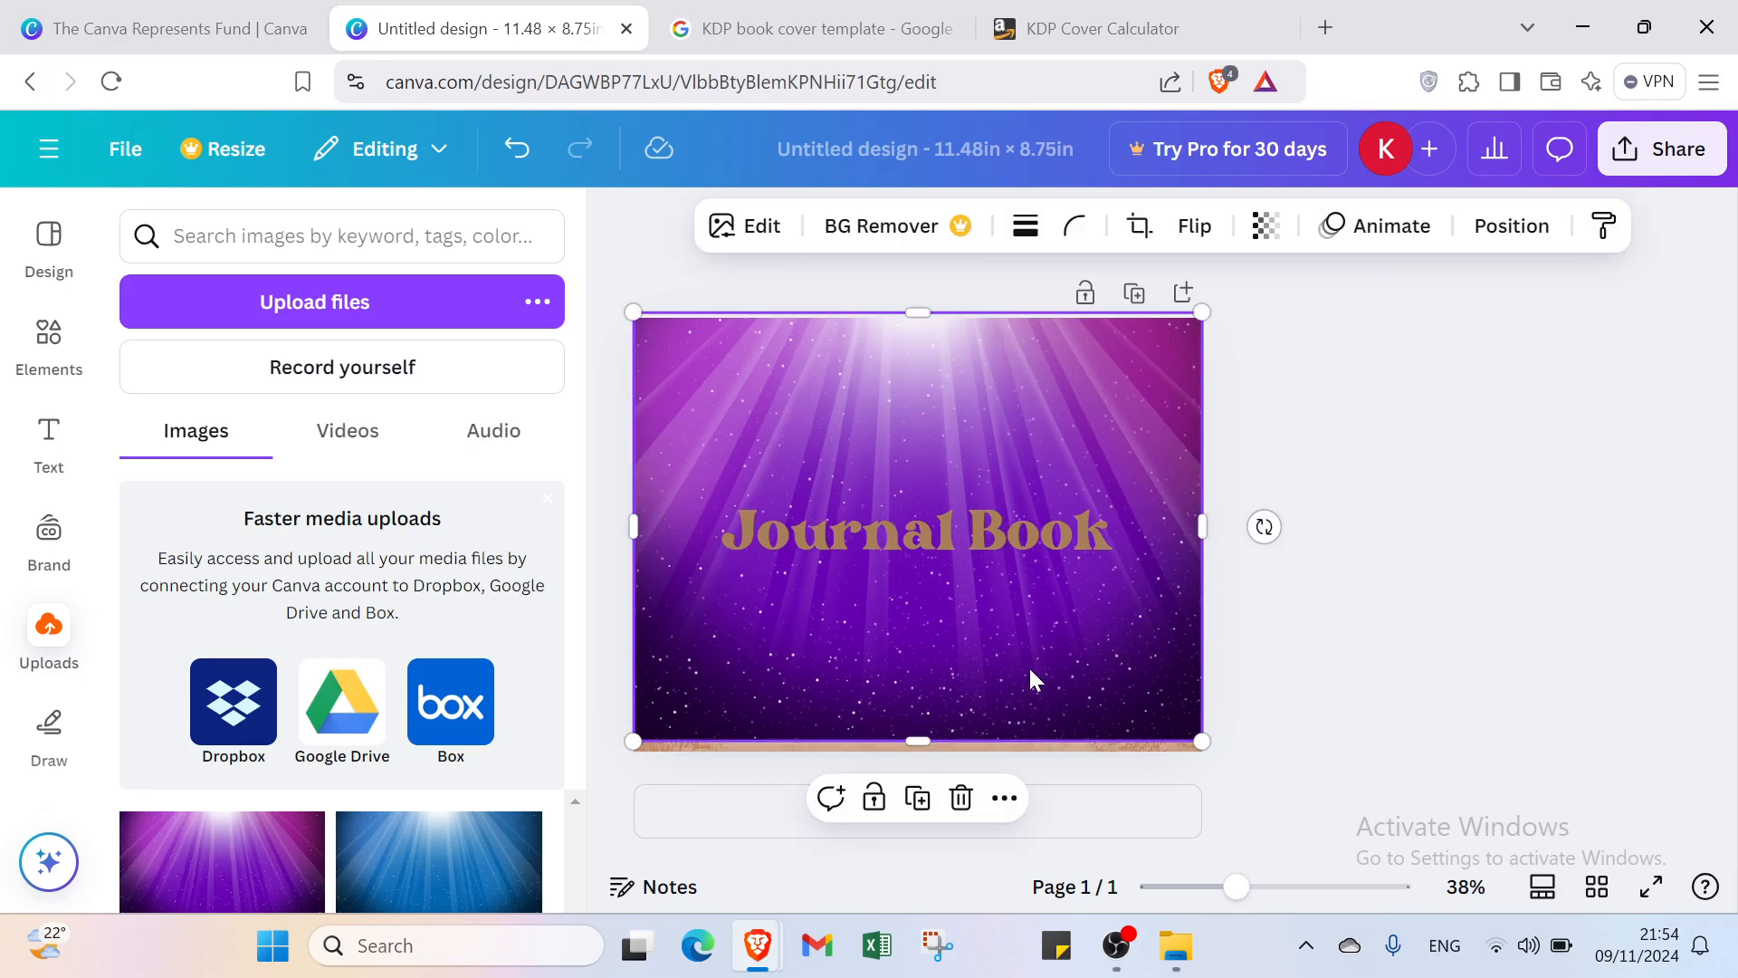
pyautogui.moveTo(1031, 671); pyautogui.dragTo(1033, 680)
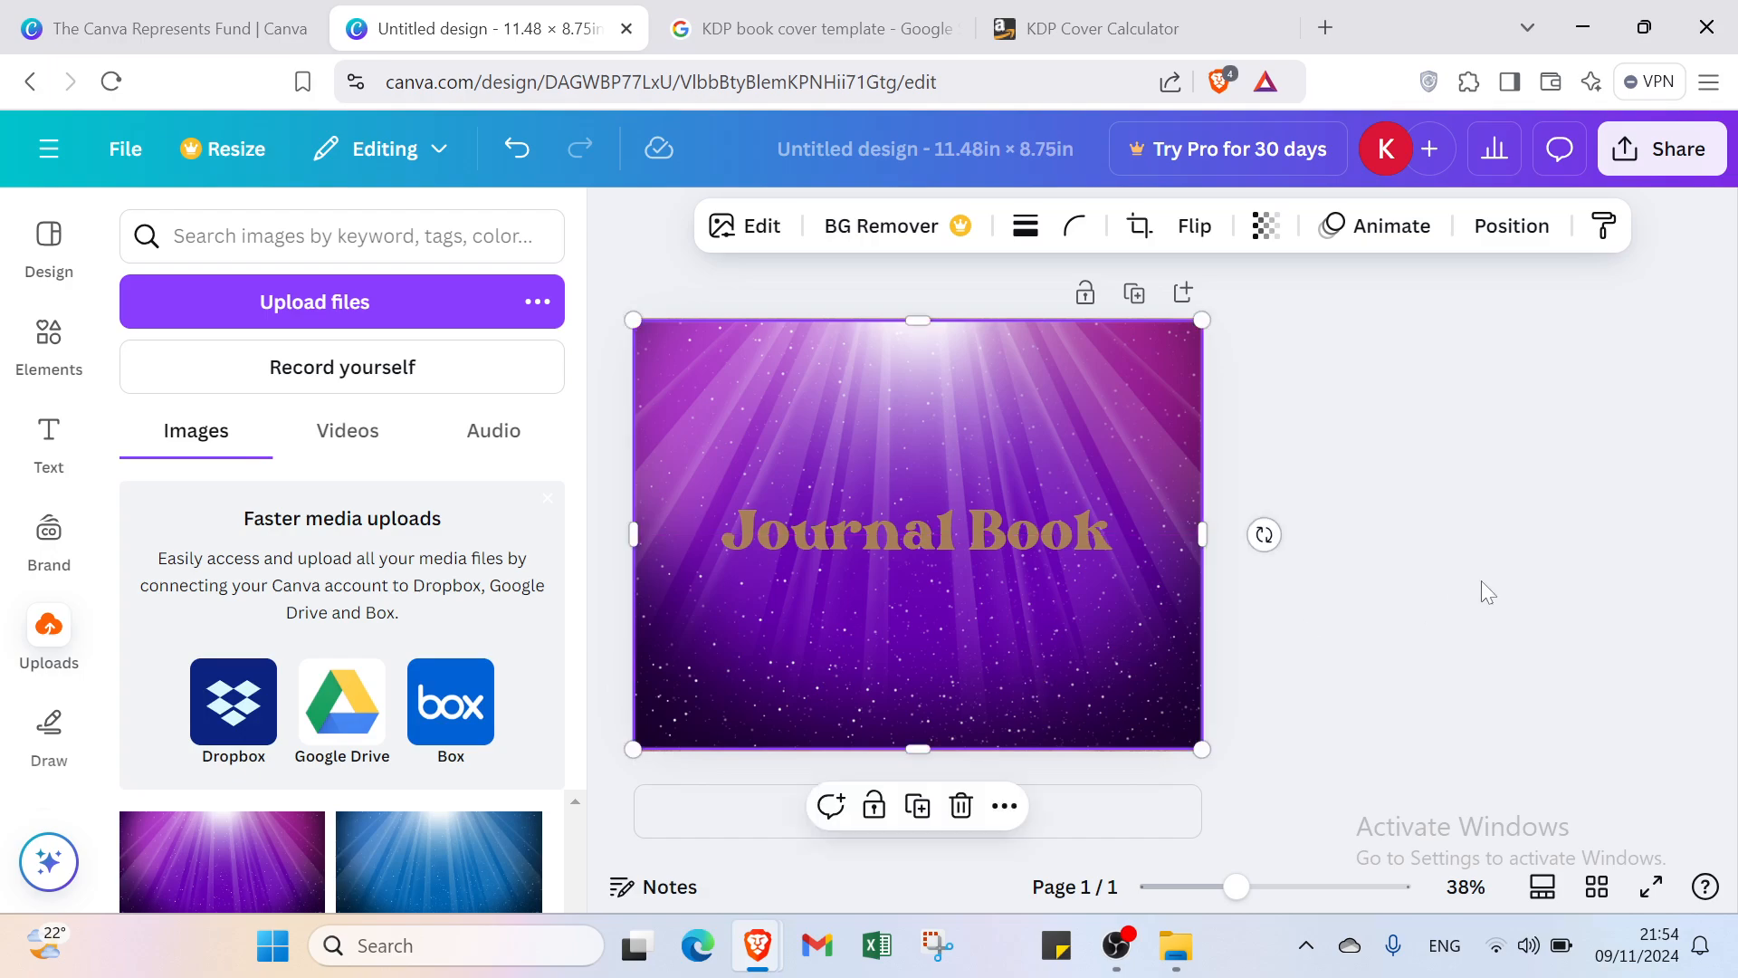
pyautogui.click(1494, 579)
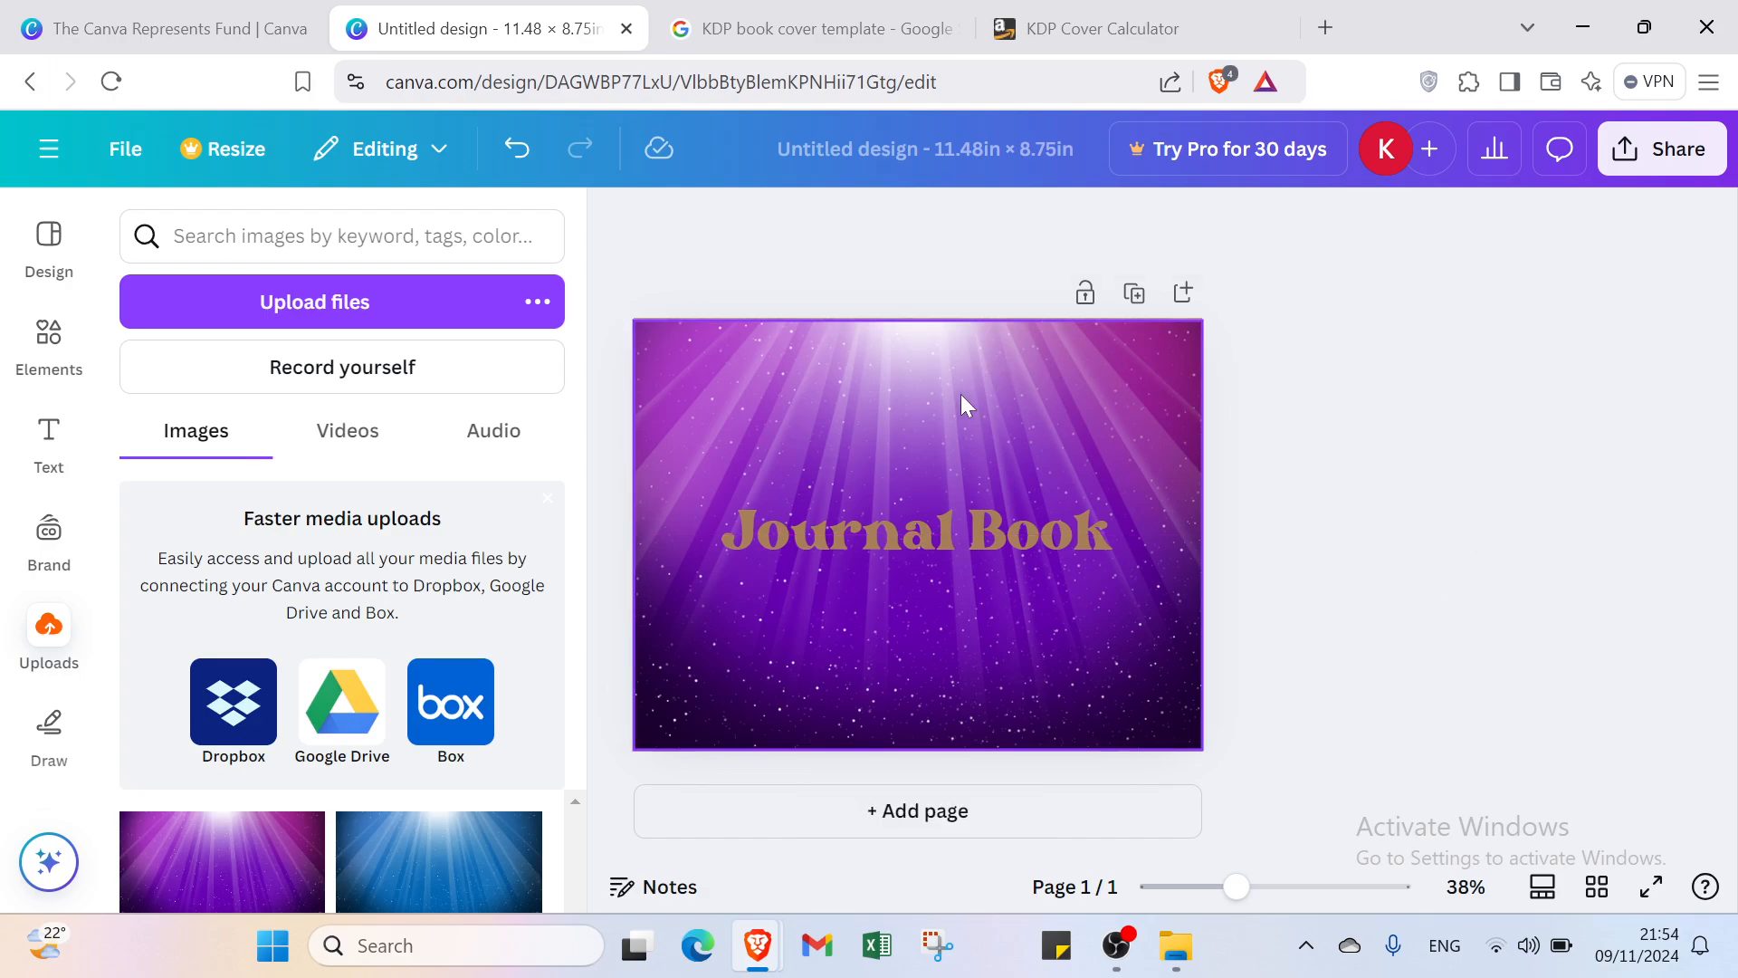
pyautogui.click(49, 439)
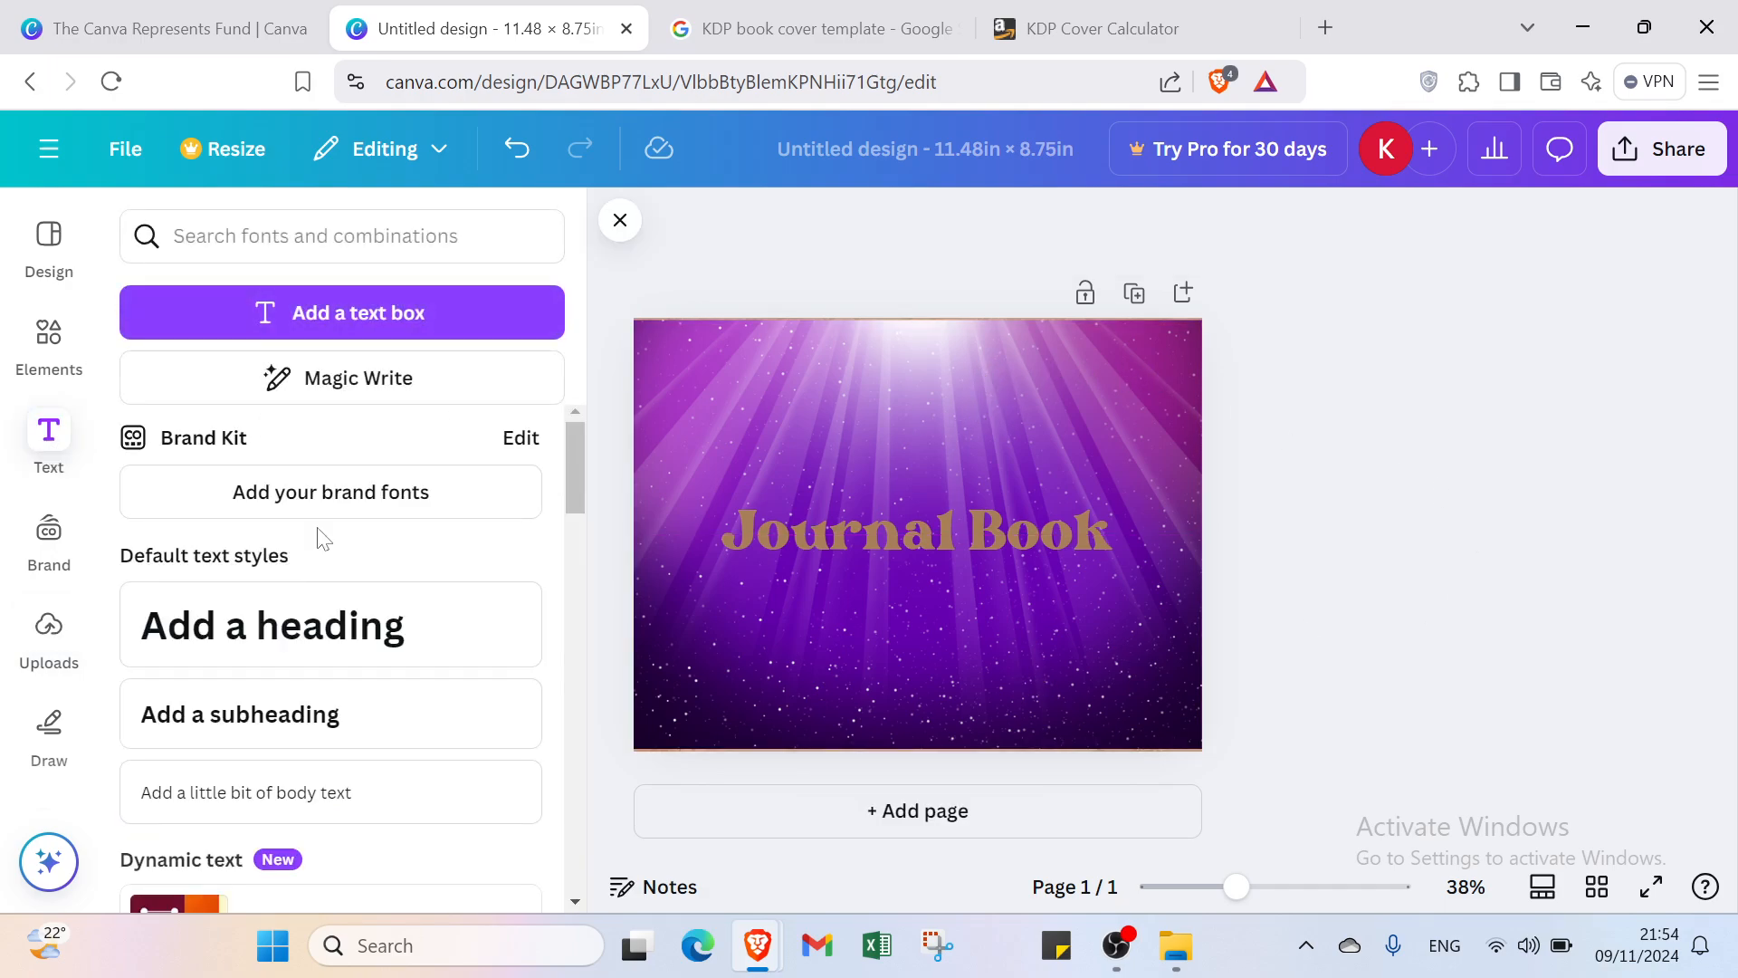
pyautogui.click(48, 339)
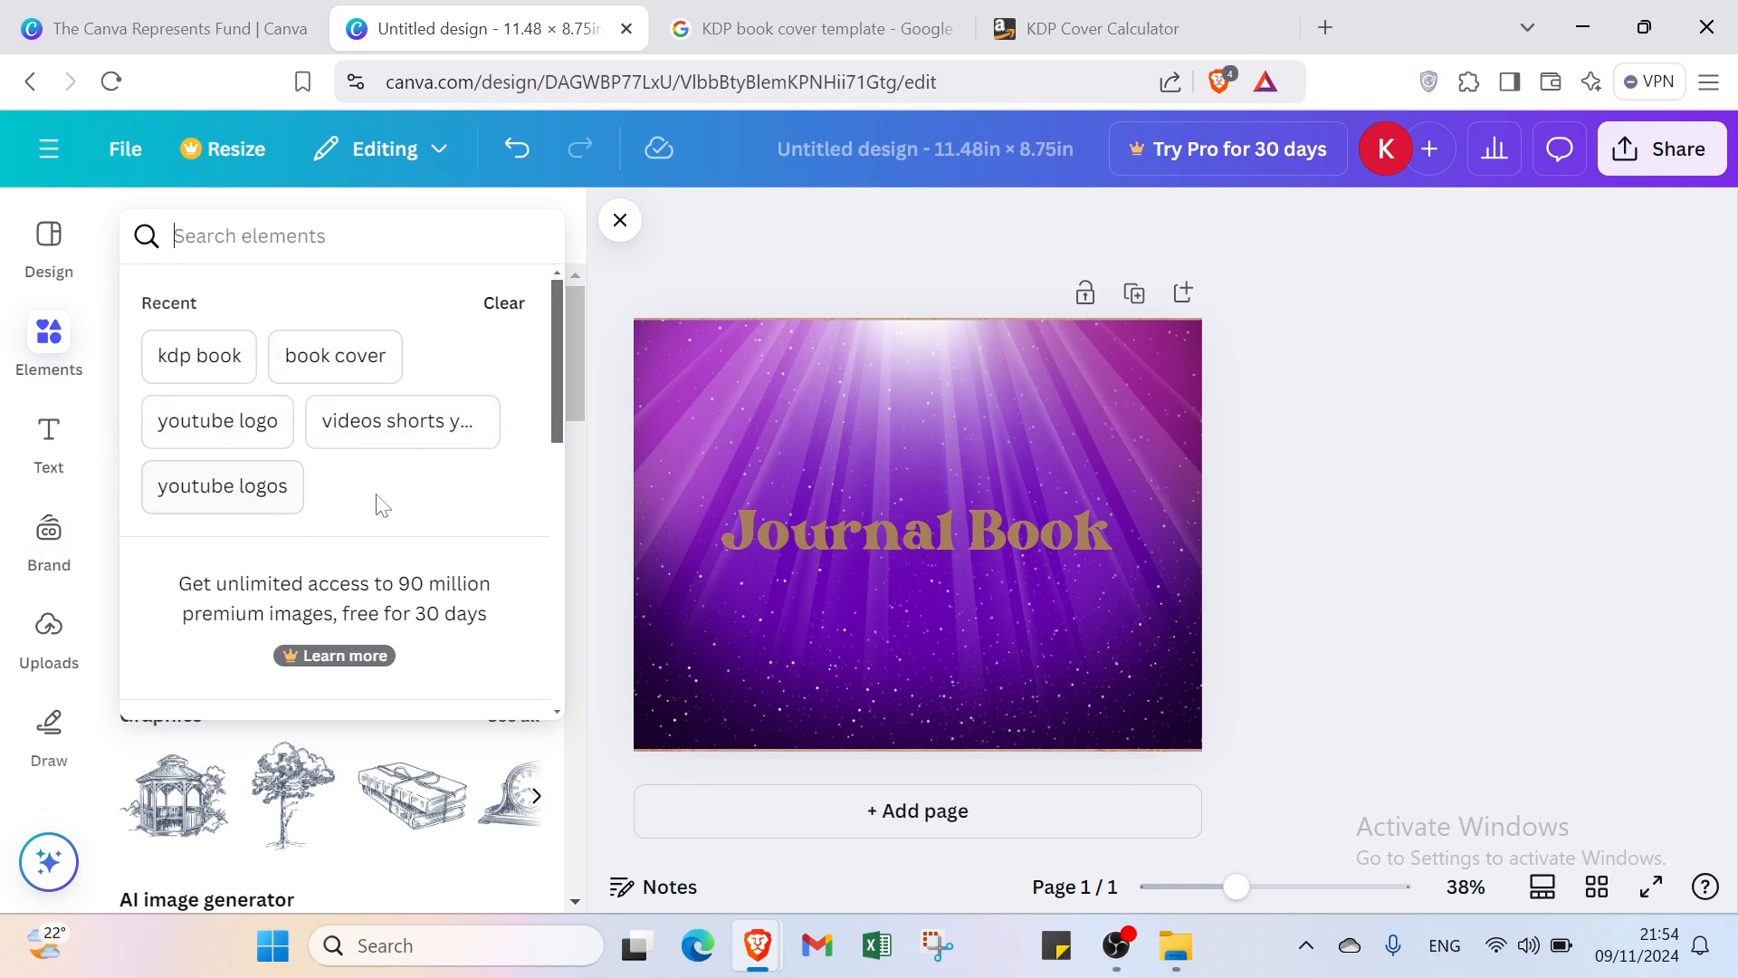
pyautogui.click(52, 548)
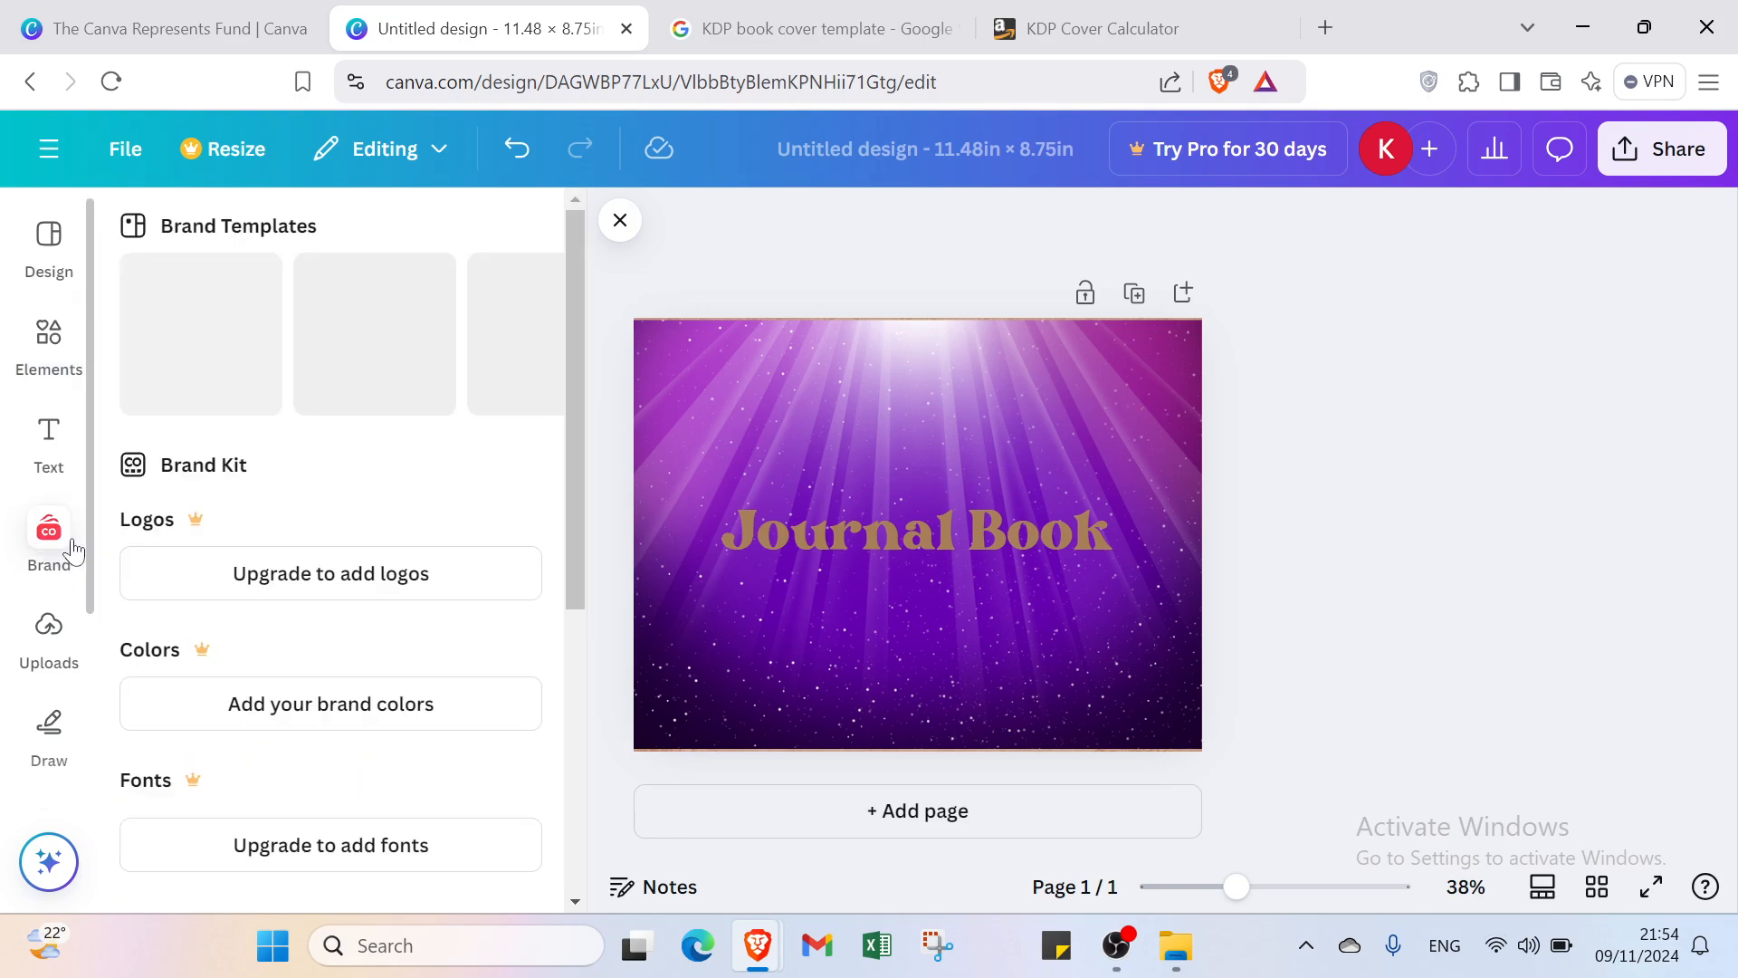
pyautogui.scroll(-3, 177, 715)
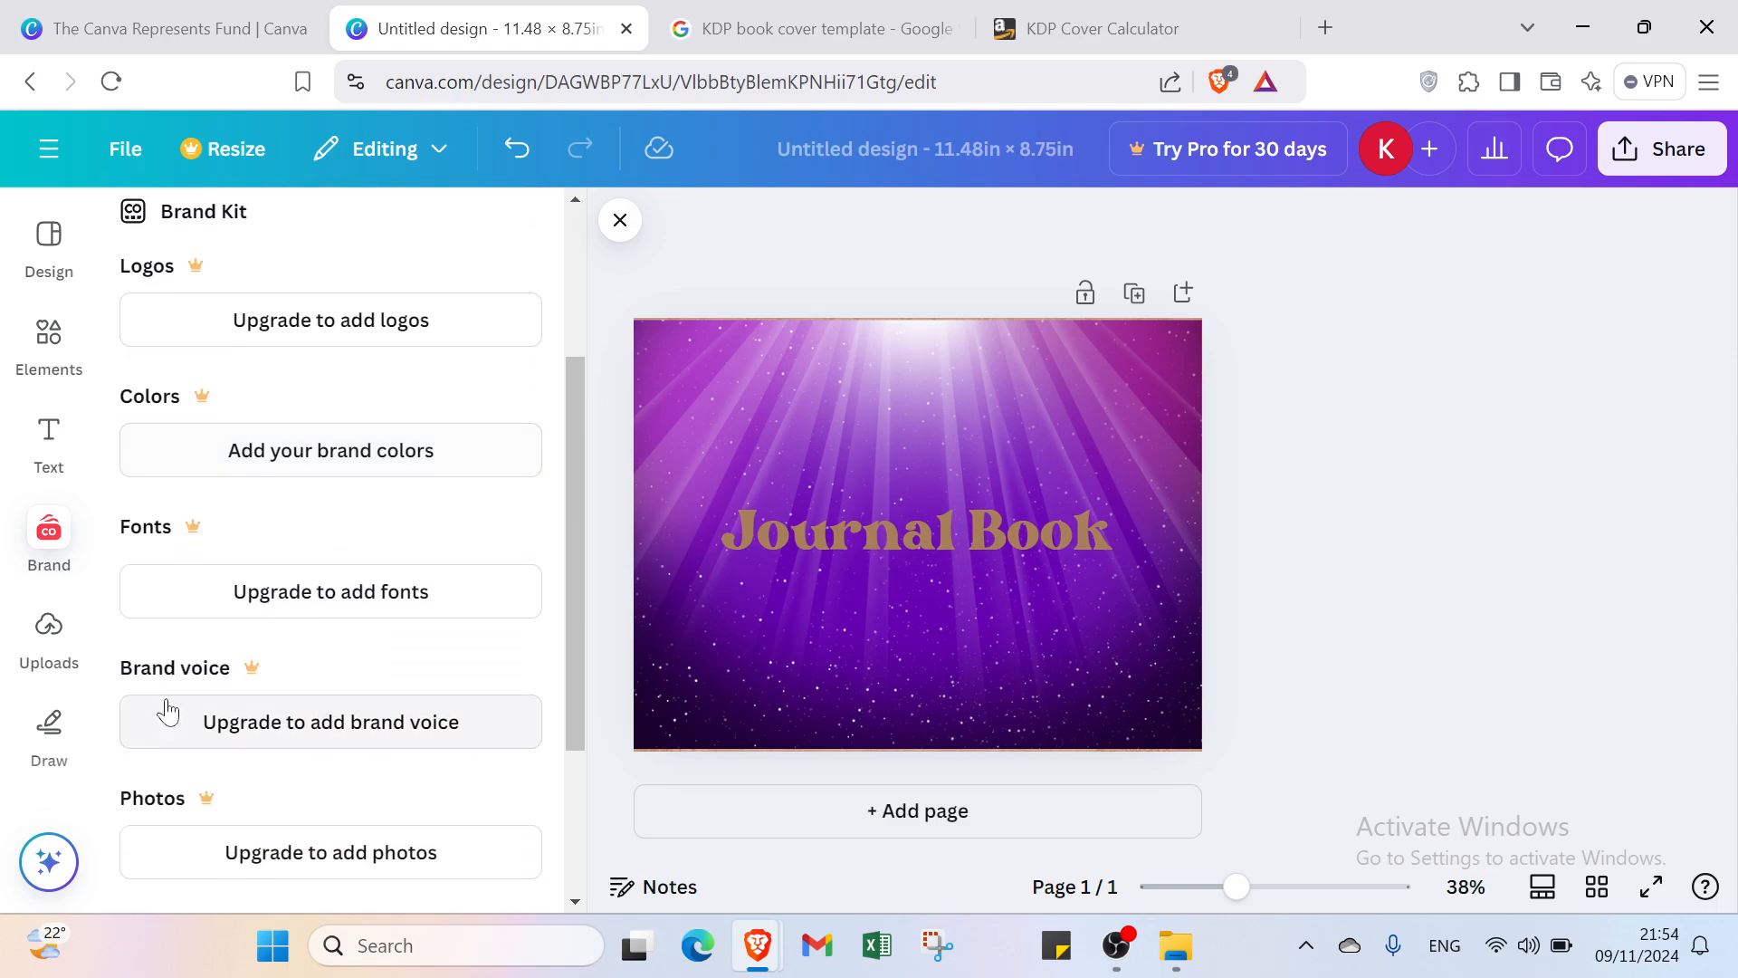
# Look through the drawing tools, the projects and the apps available for the cover design
pyautogui.click(72, 720)
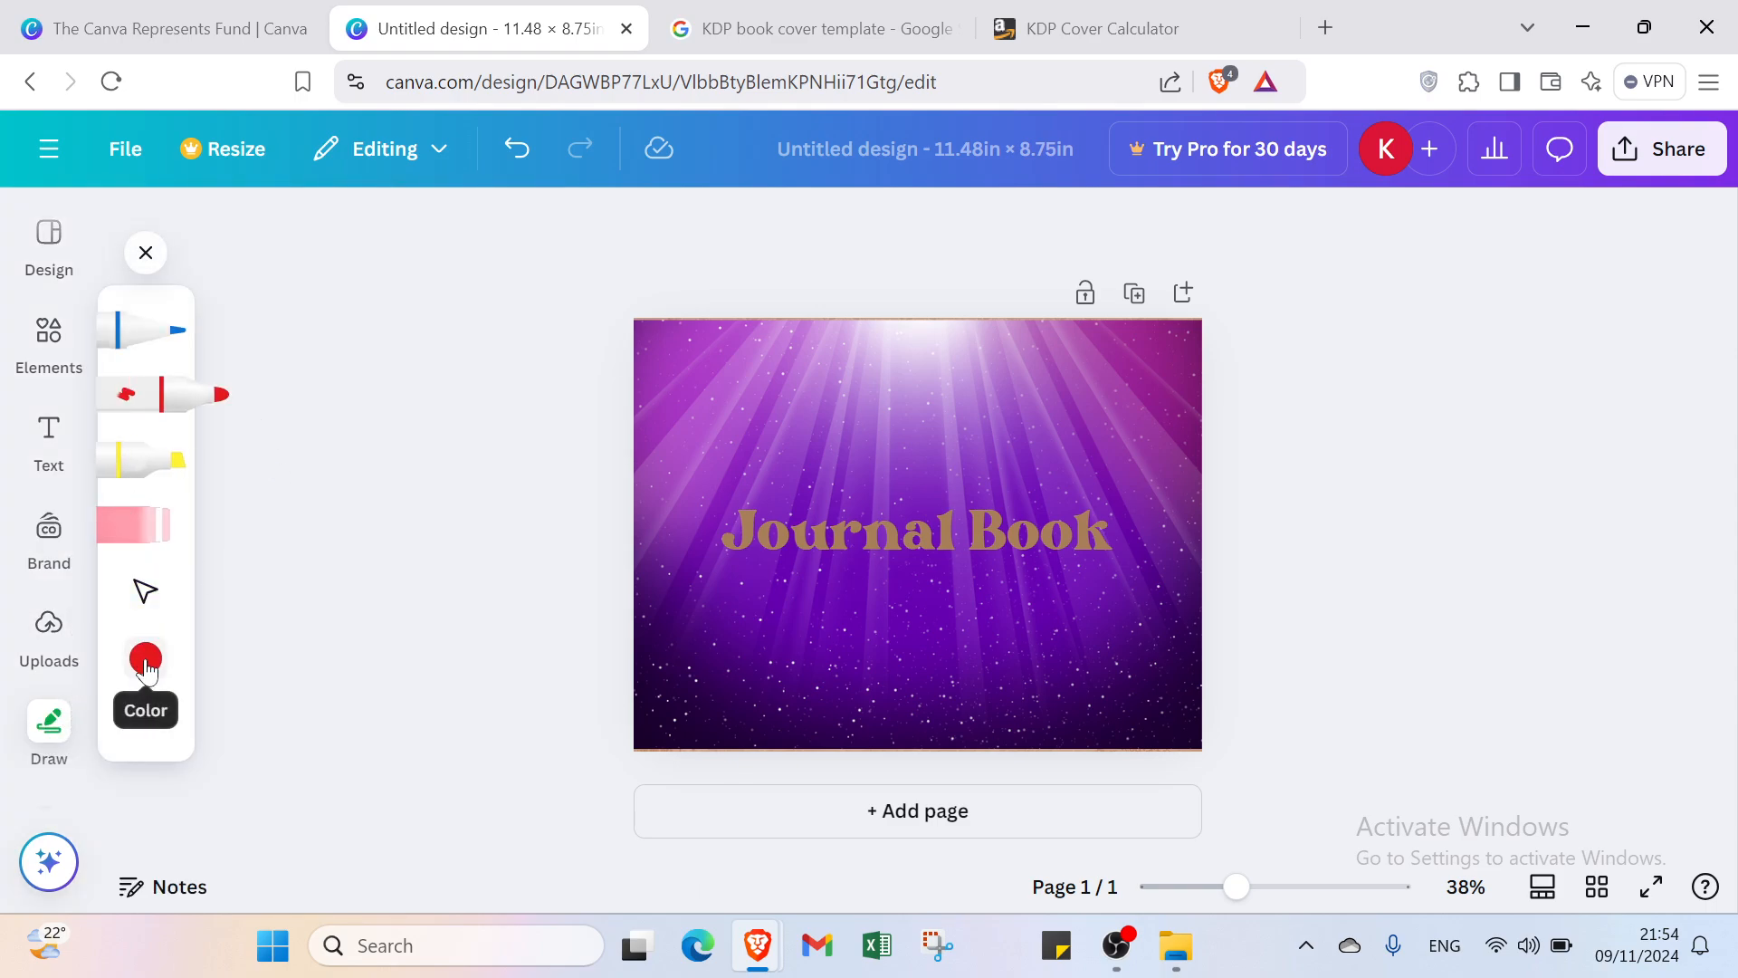
pyautogui.scroll(-3, 36, 724)
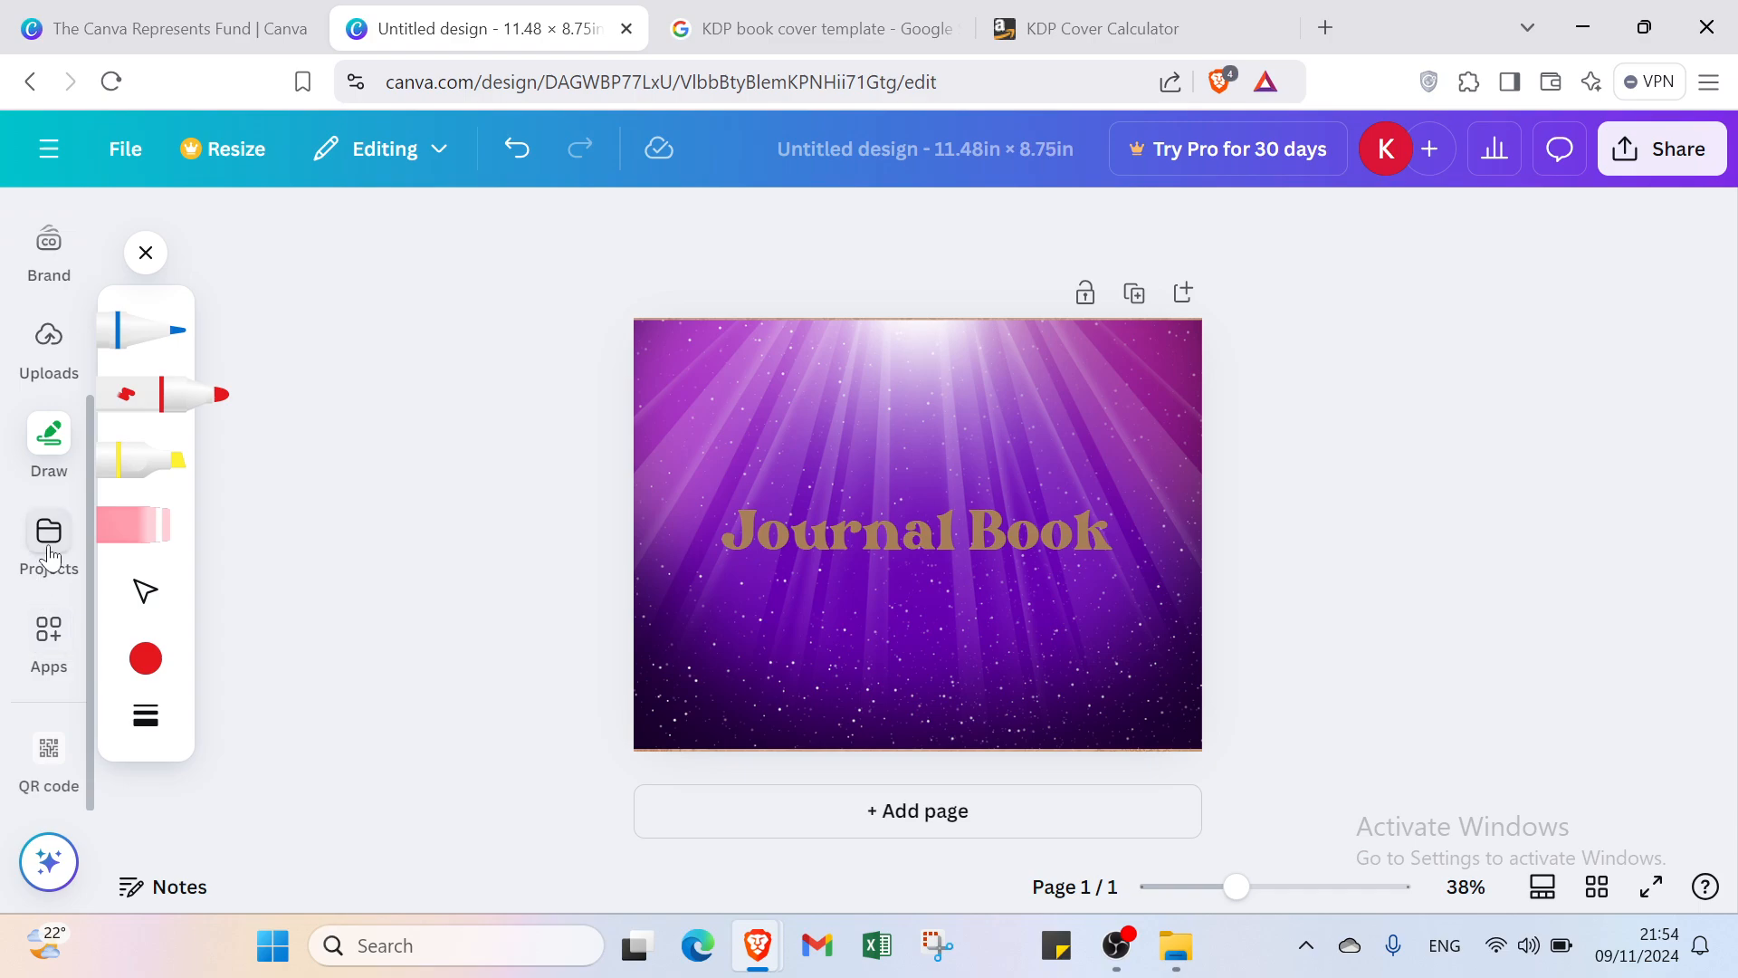
pyautogui.click(50, 543)
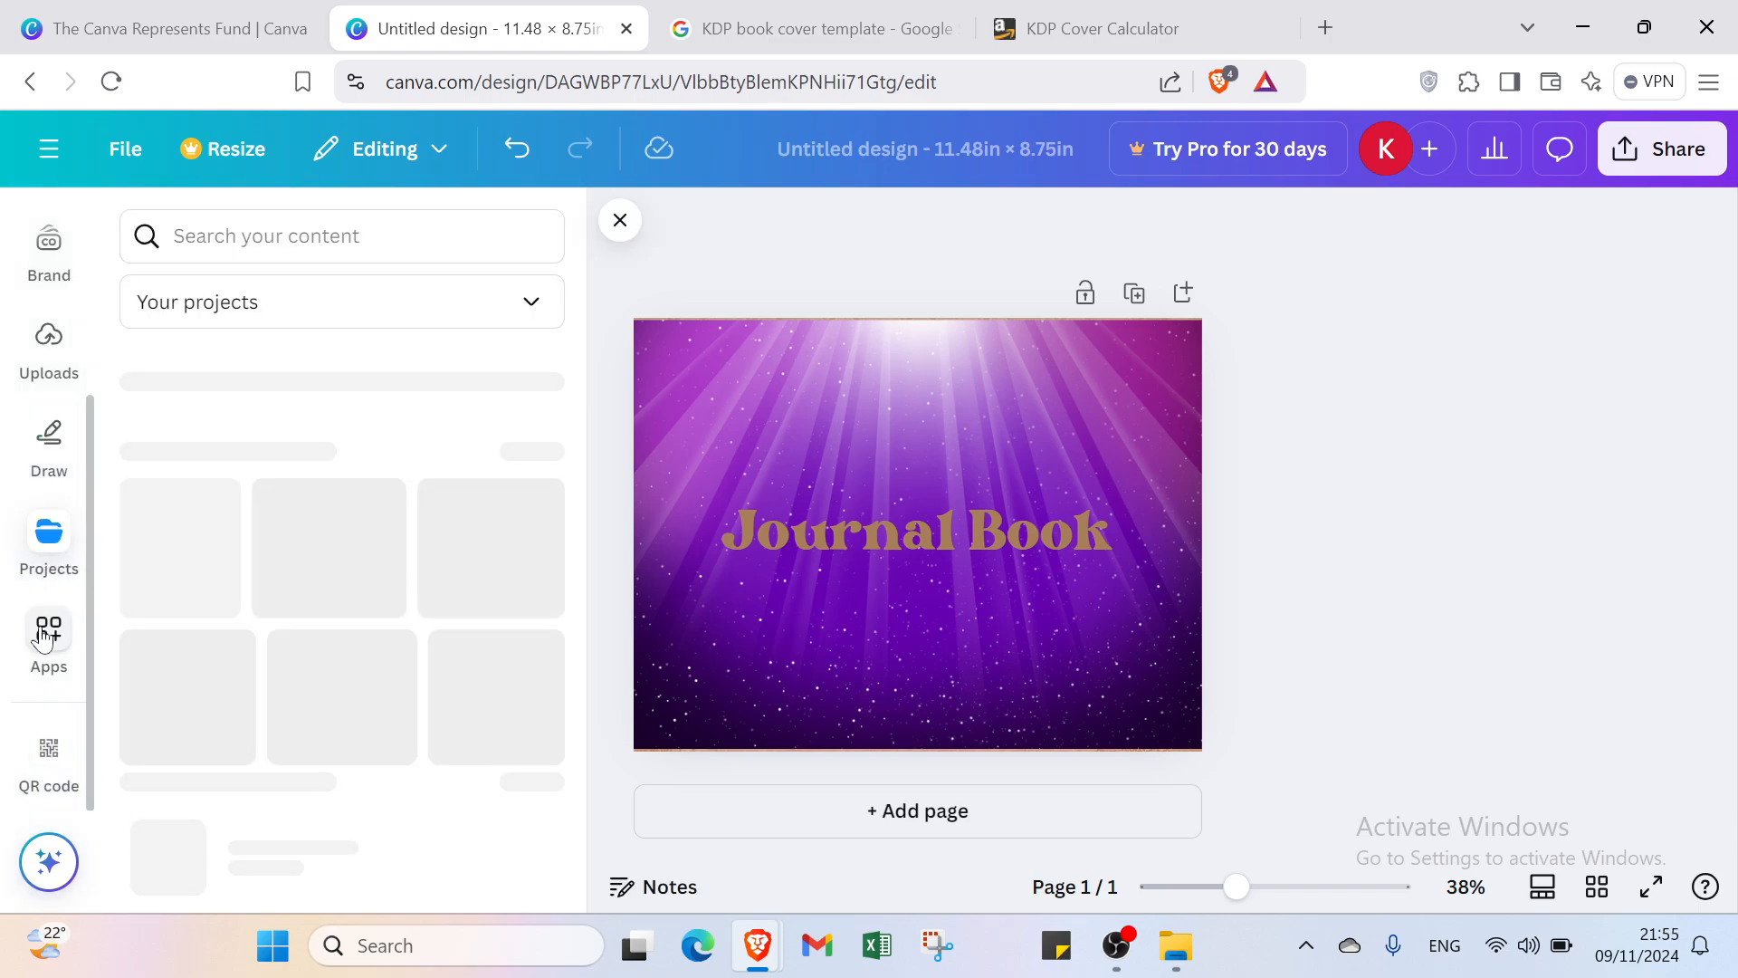
pyautogui.click(49, 631)
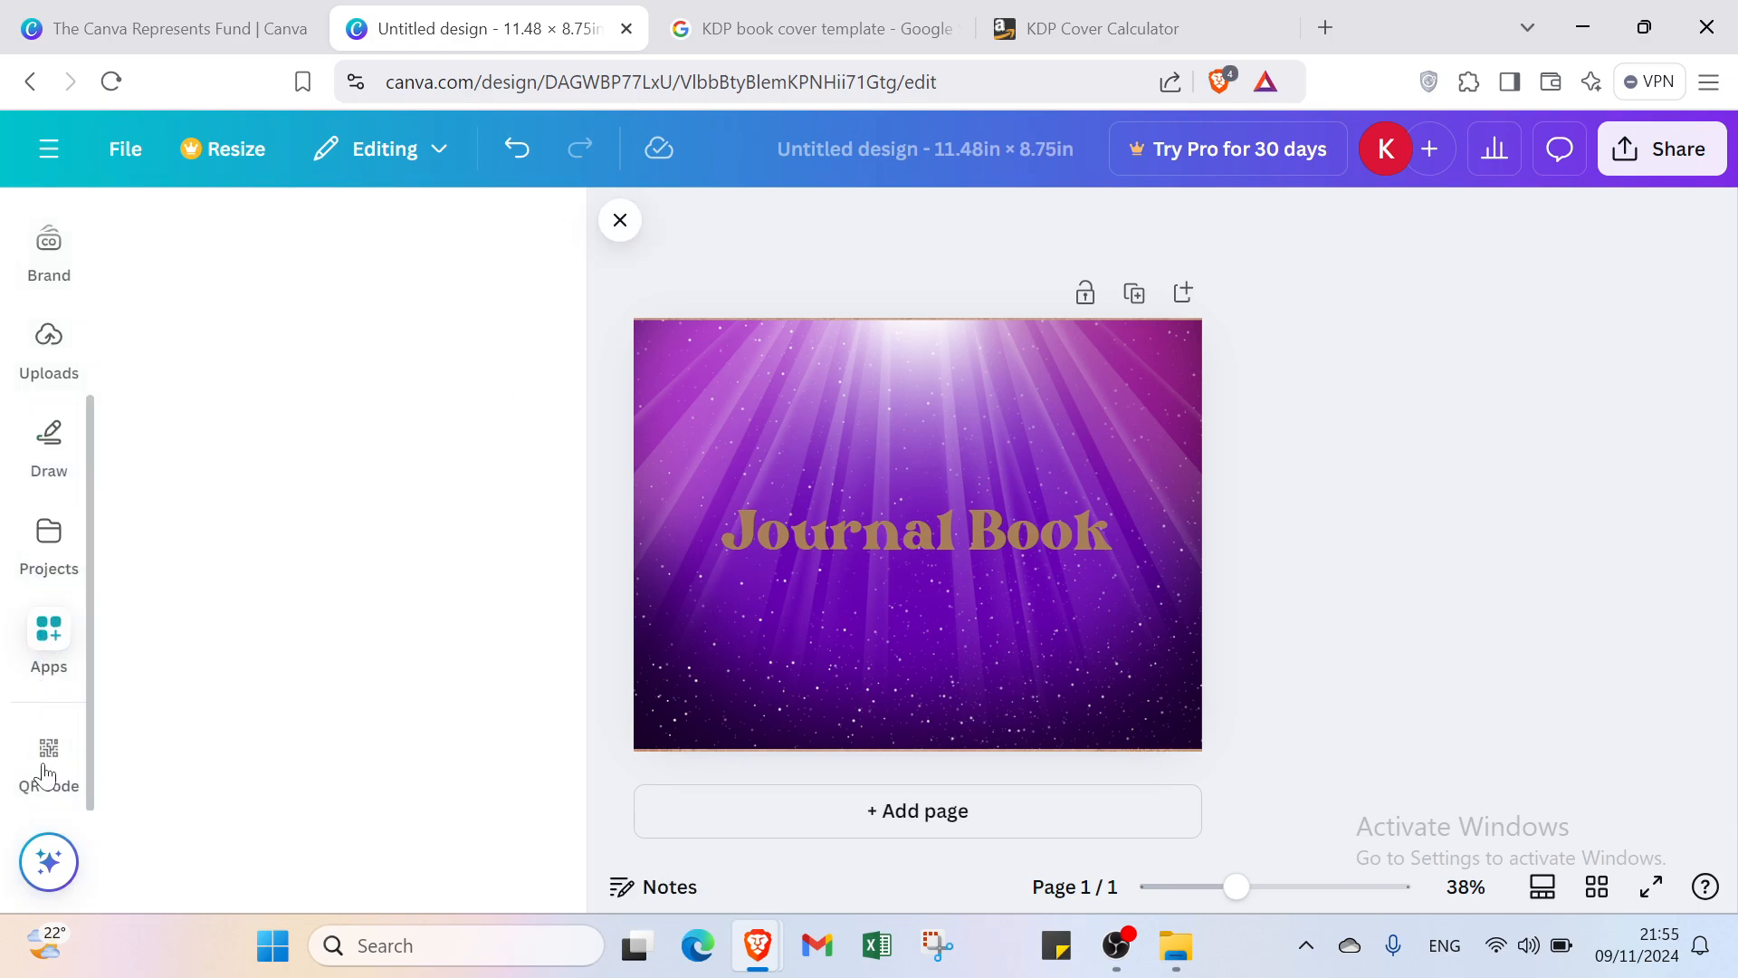
pyautogui.scroll(3, 55, 299)
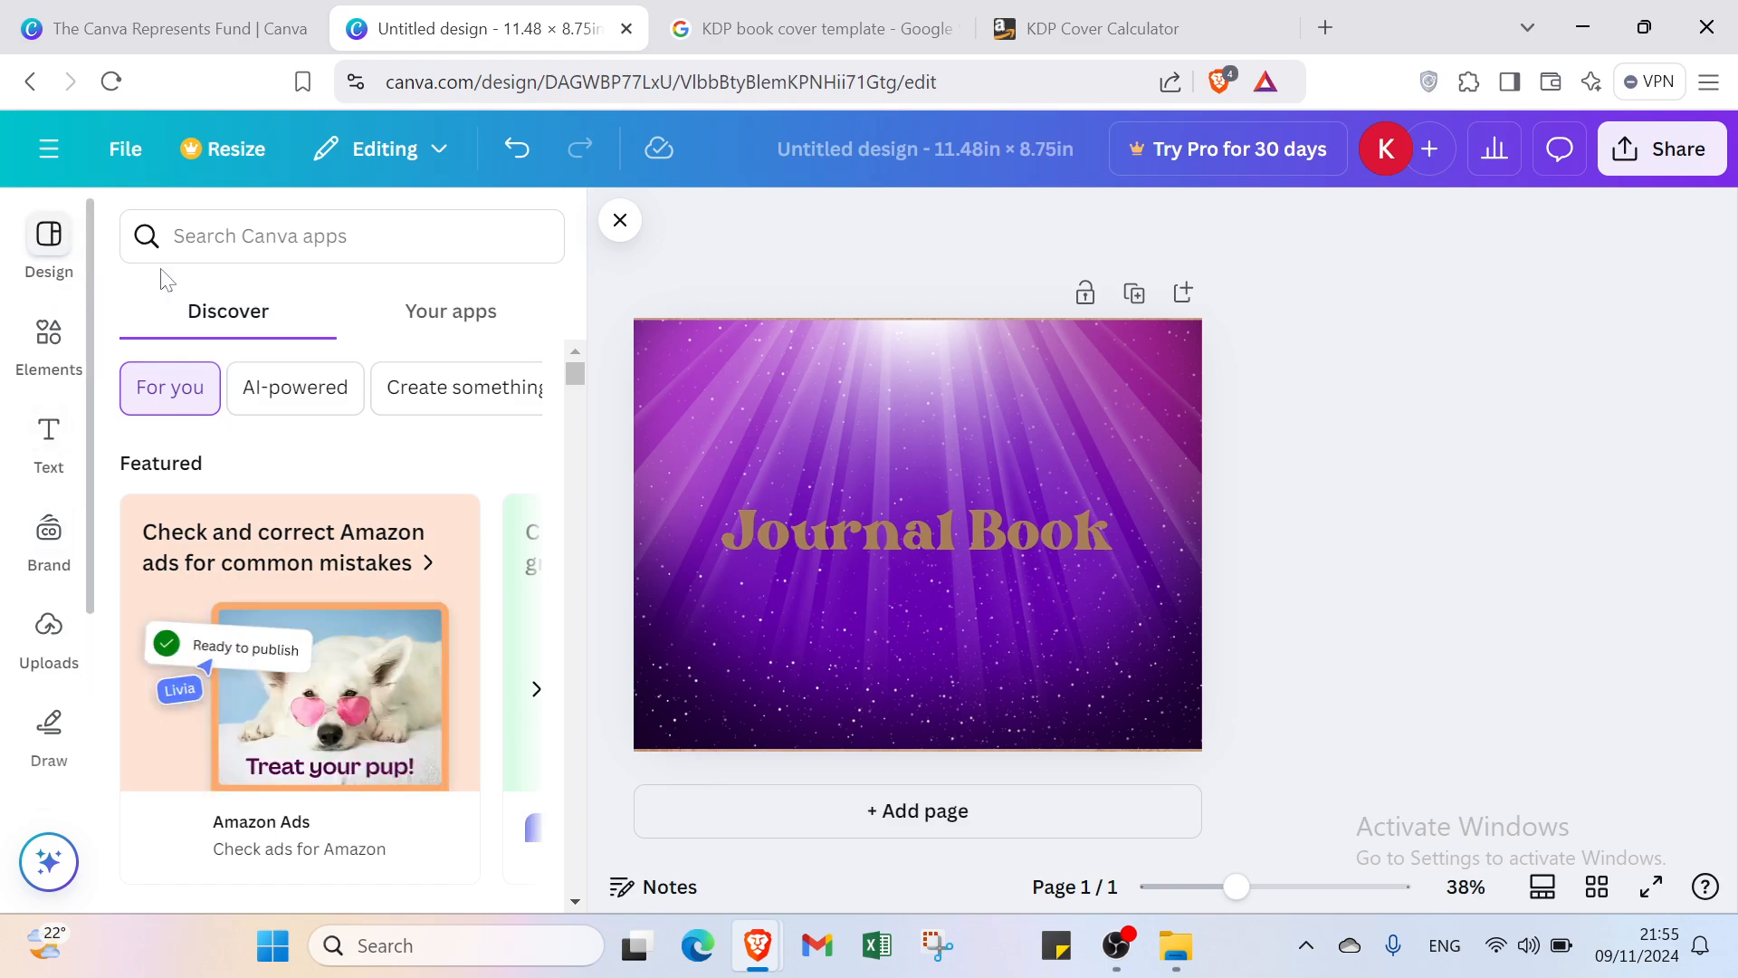
# Review the cover design's sharing options and collaboration link access levels, and return to the Canva home page
pyautogui.click(1668, 155)
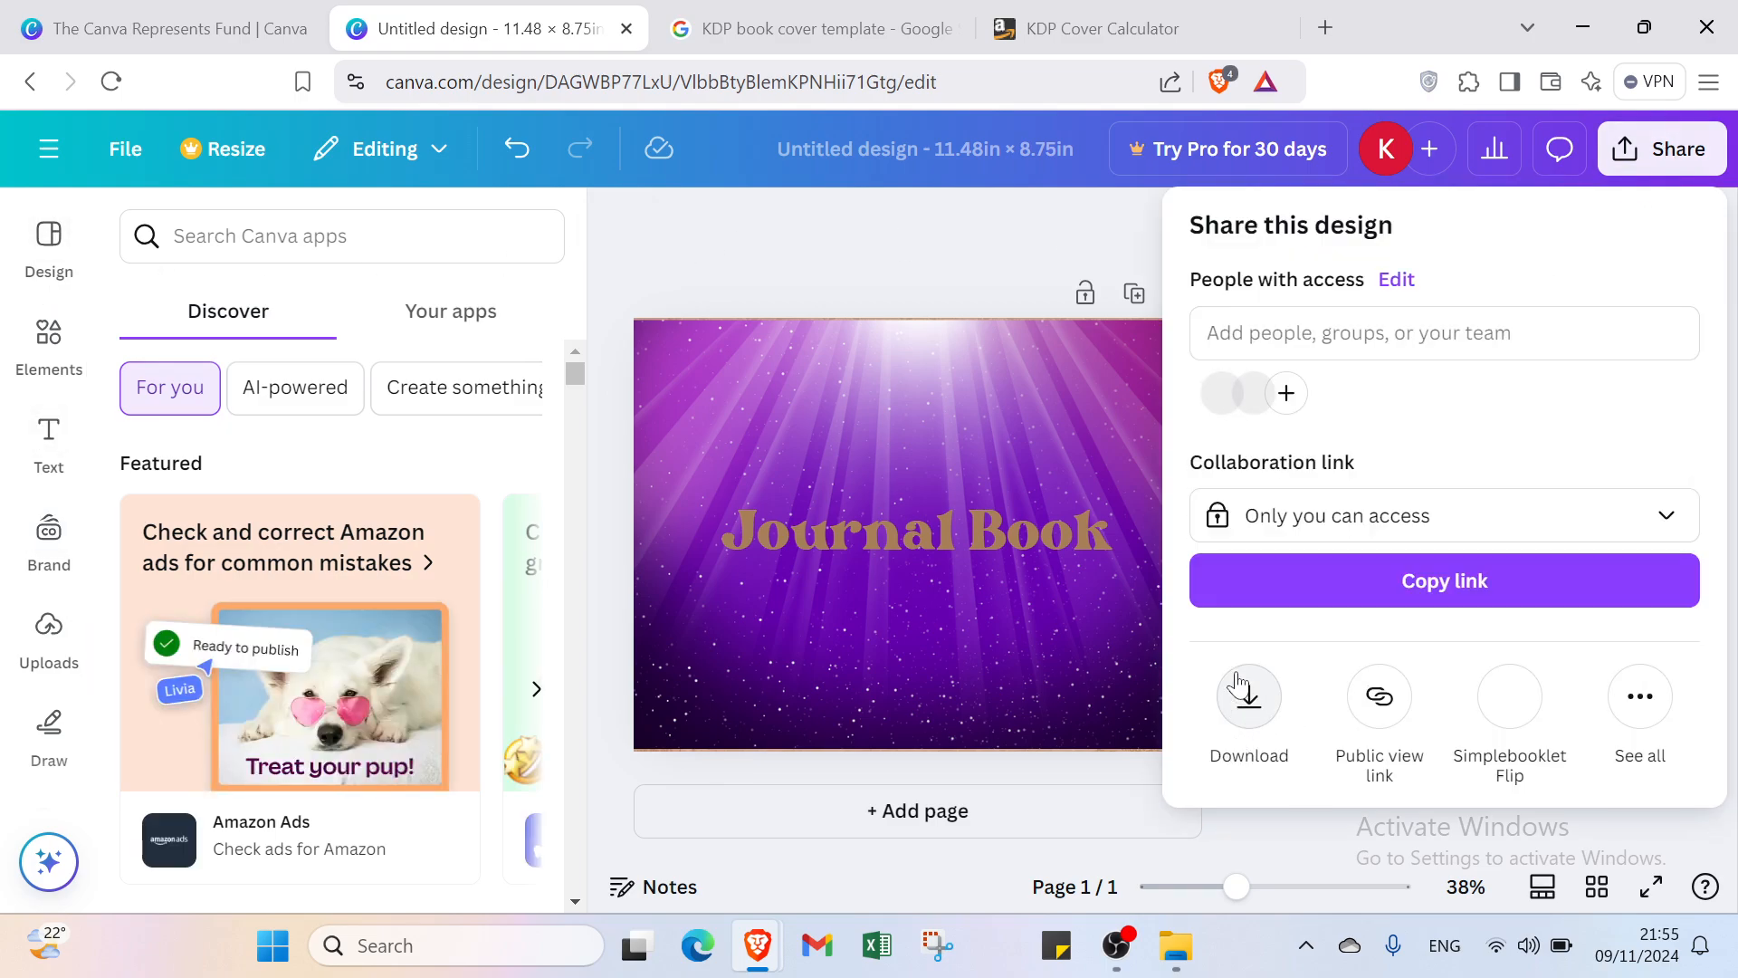
pyautogui.click(1451, 516)
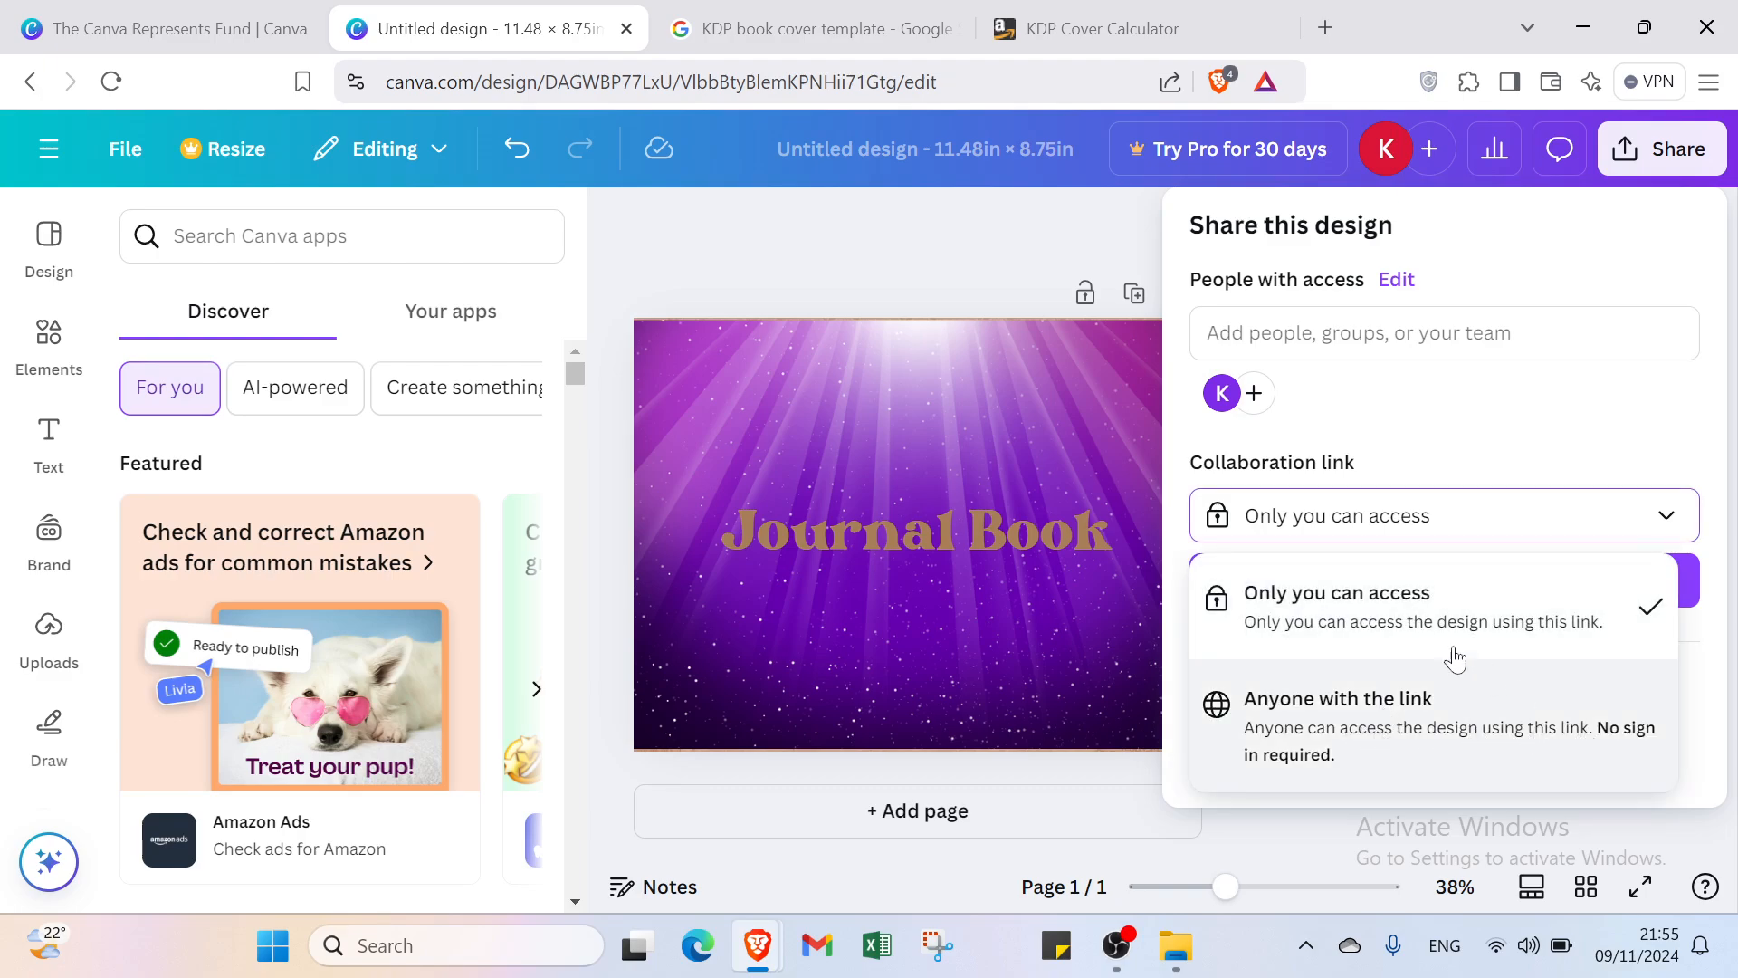
pyautogui.click(954, 242)
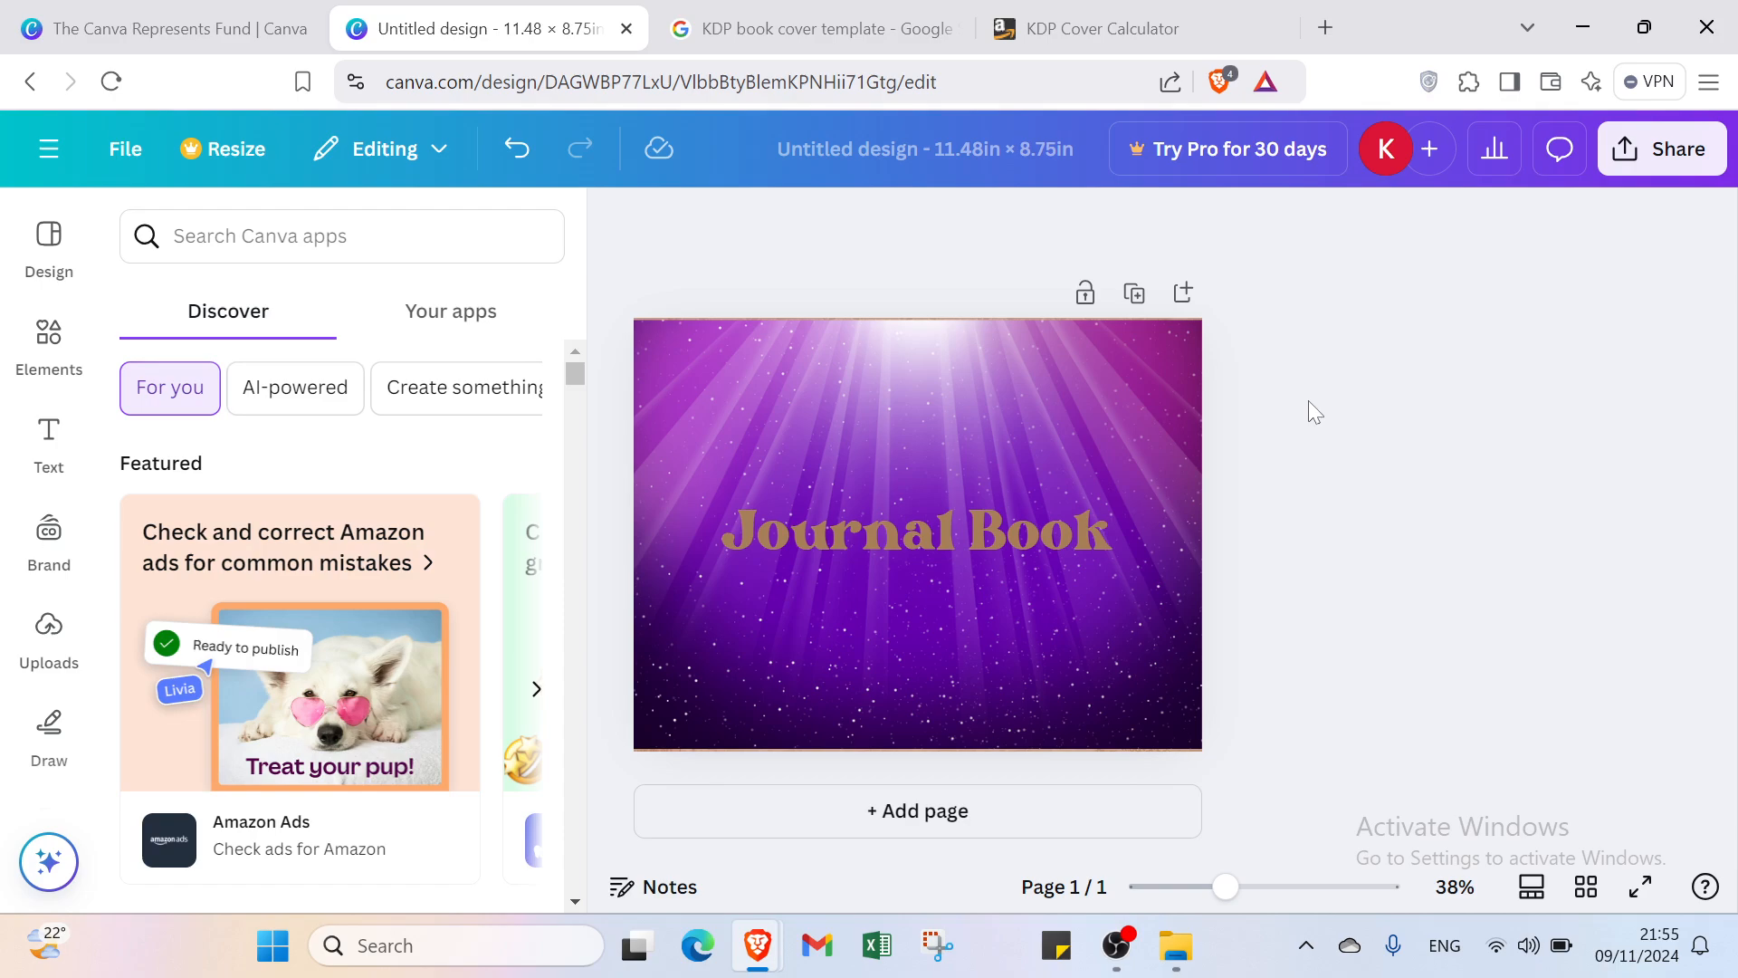
pyautogui.click(31, 79)
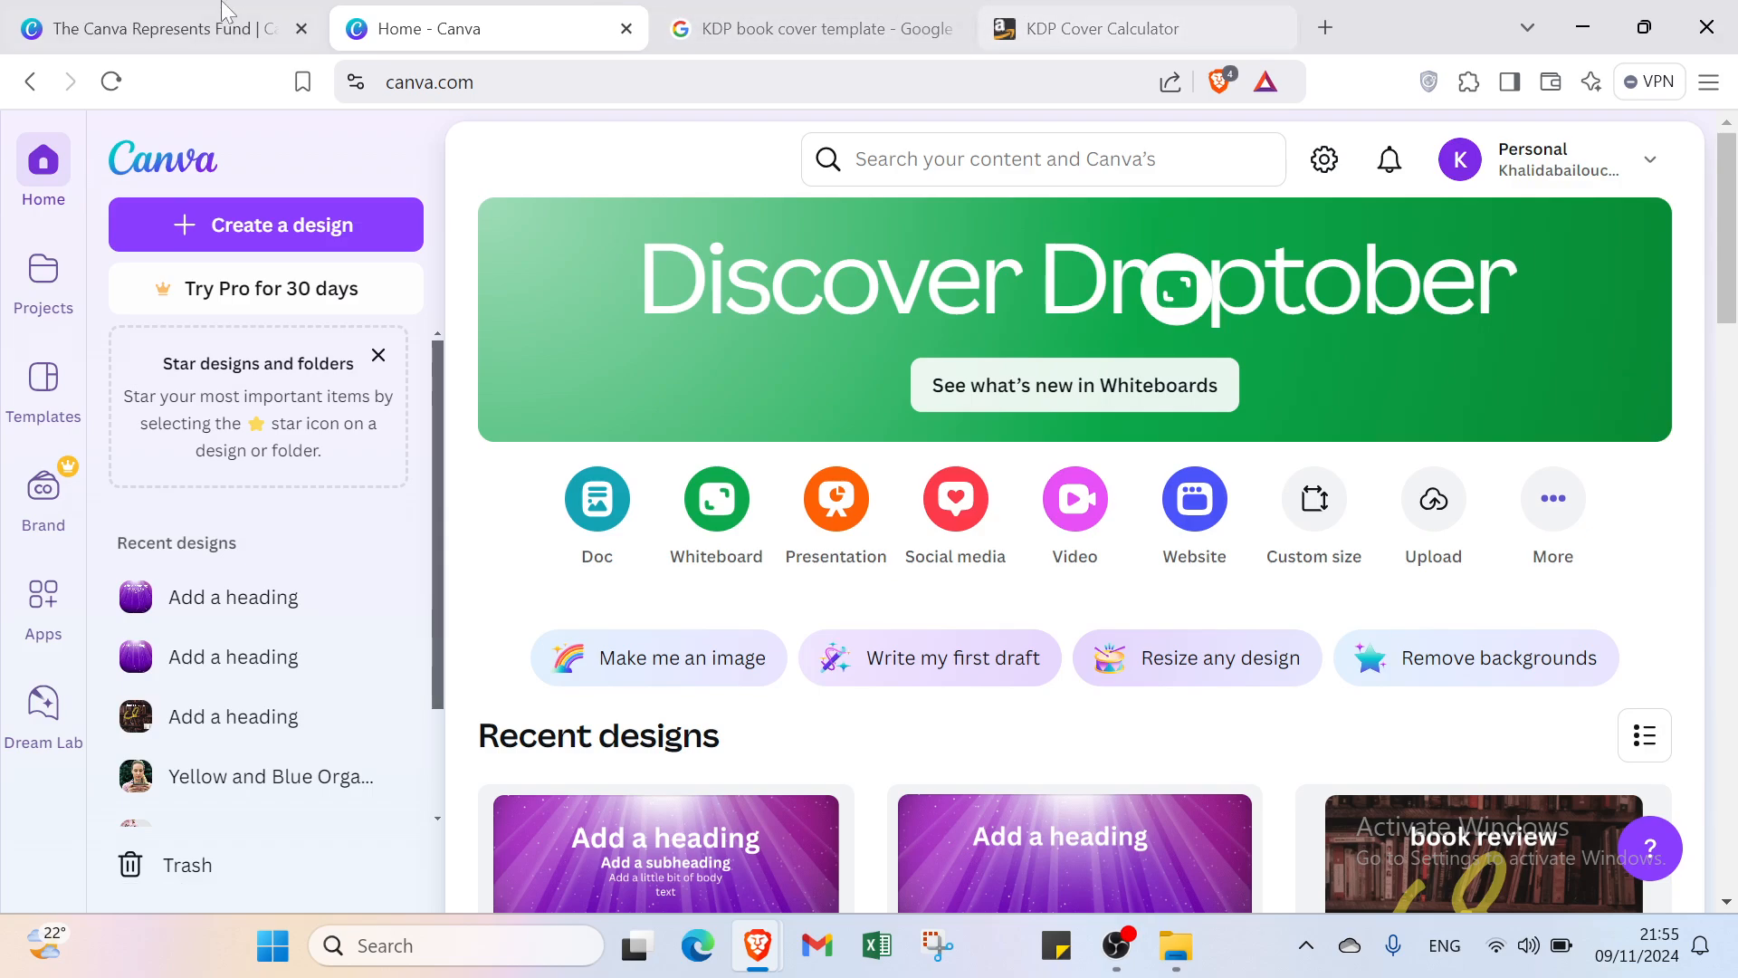
# Switch to the KDP Cover Calculator page and review the book information form down to the page count and template download
pyautogui.click(56, 25)
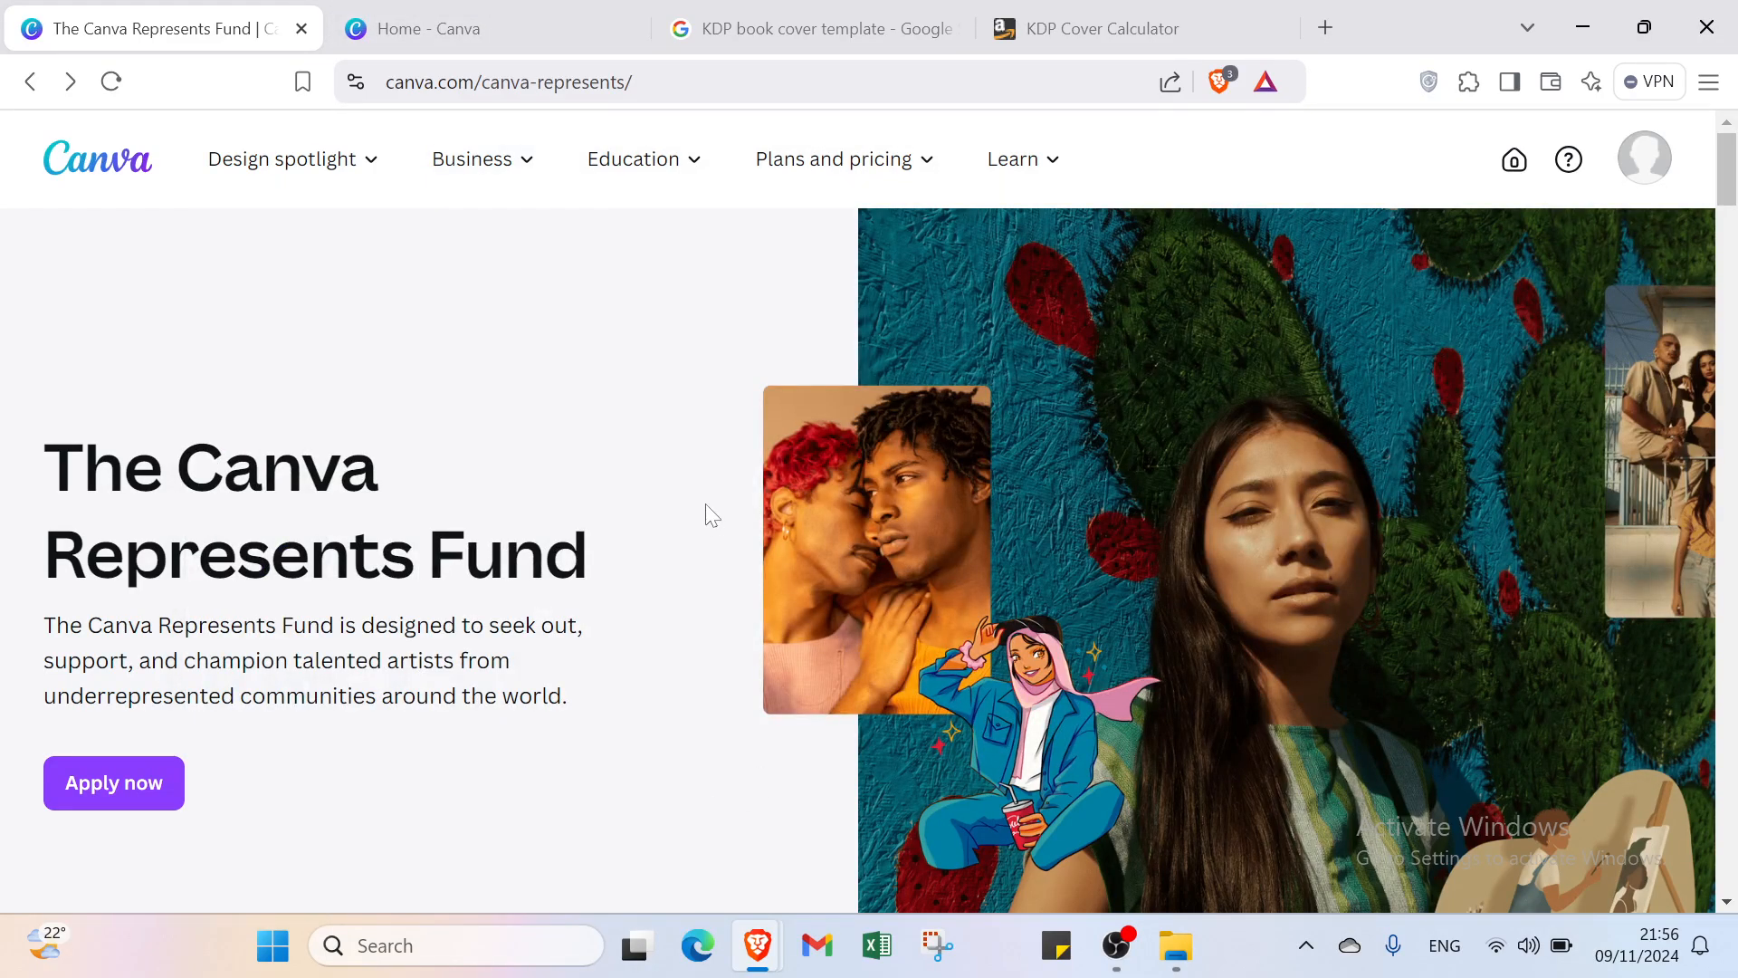
pyautogui.click(745, 22)
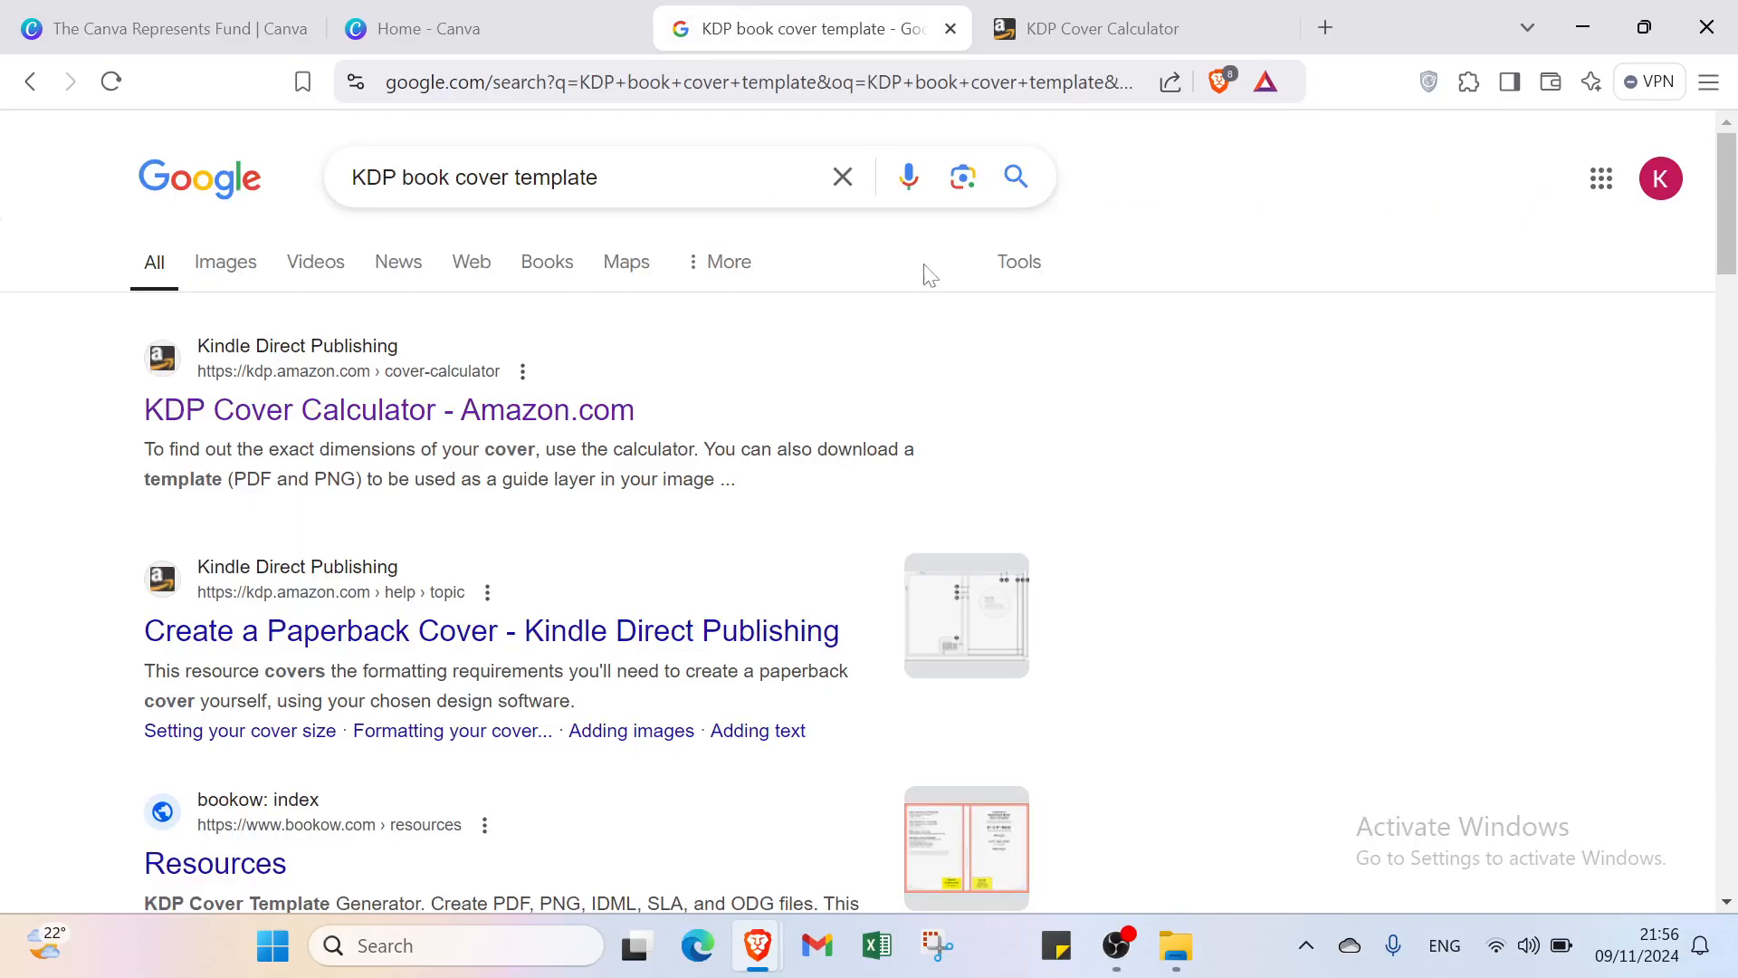
pyautogui.click(1024, 38)
pyautogui.scroll(-4, 818, 426)
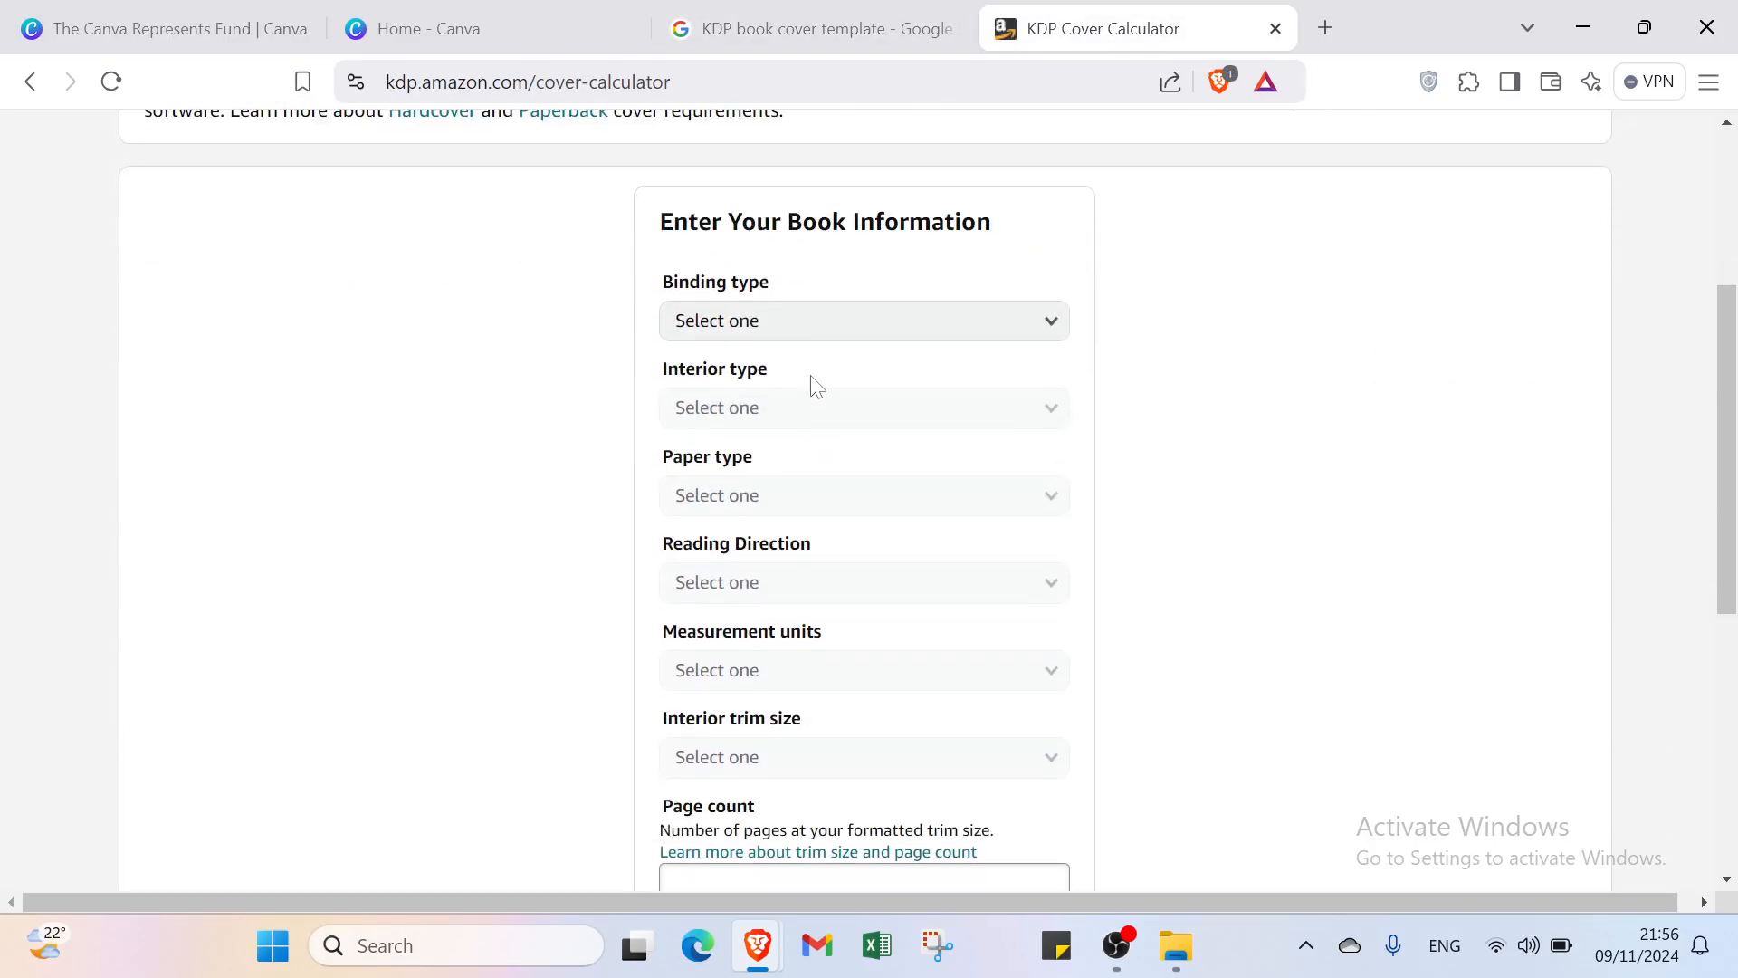
pyautogui.scroll(-7, 914, 349)
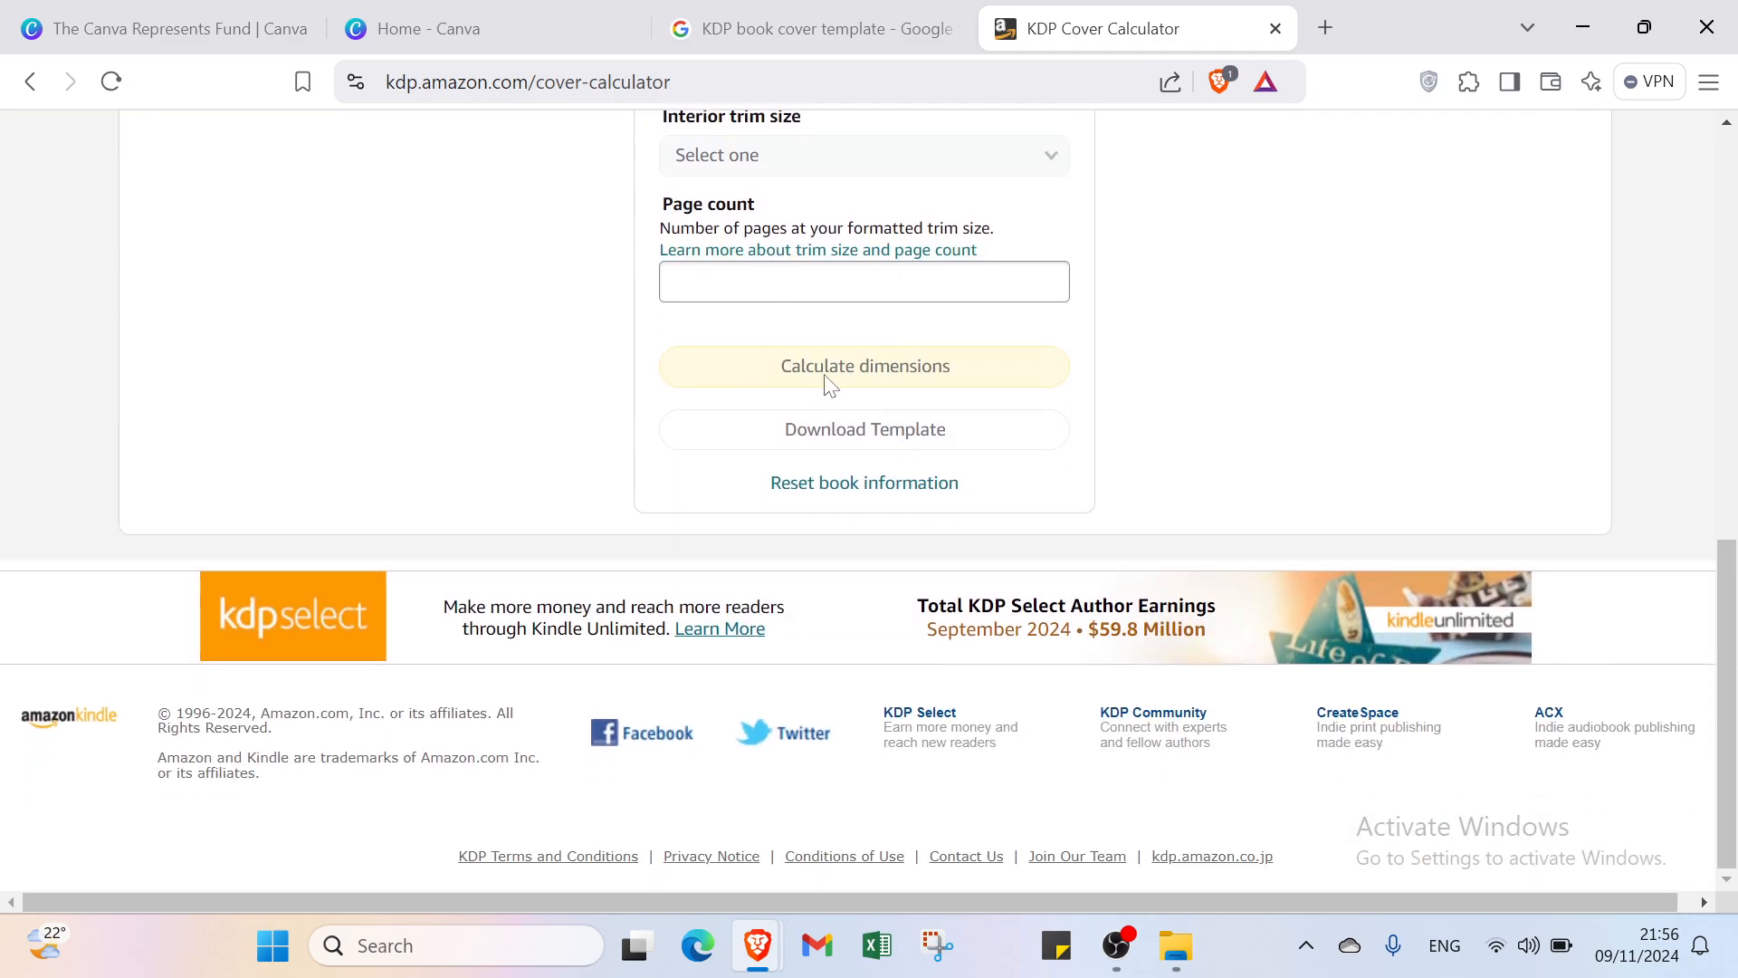
pyautogui.scroll(1, 826, 301)
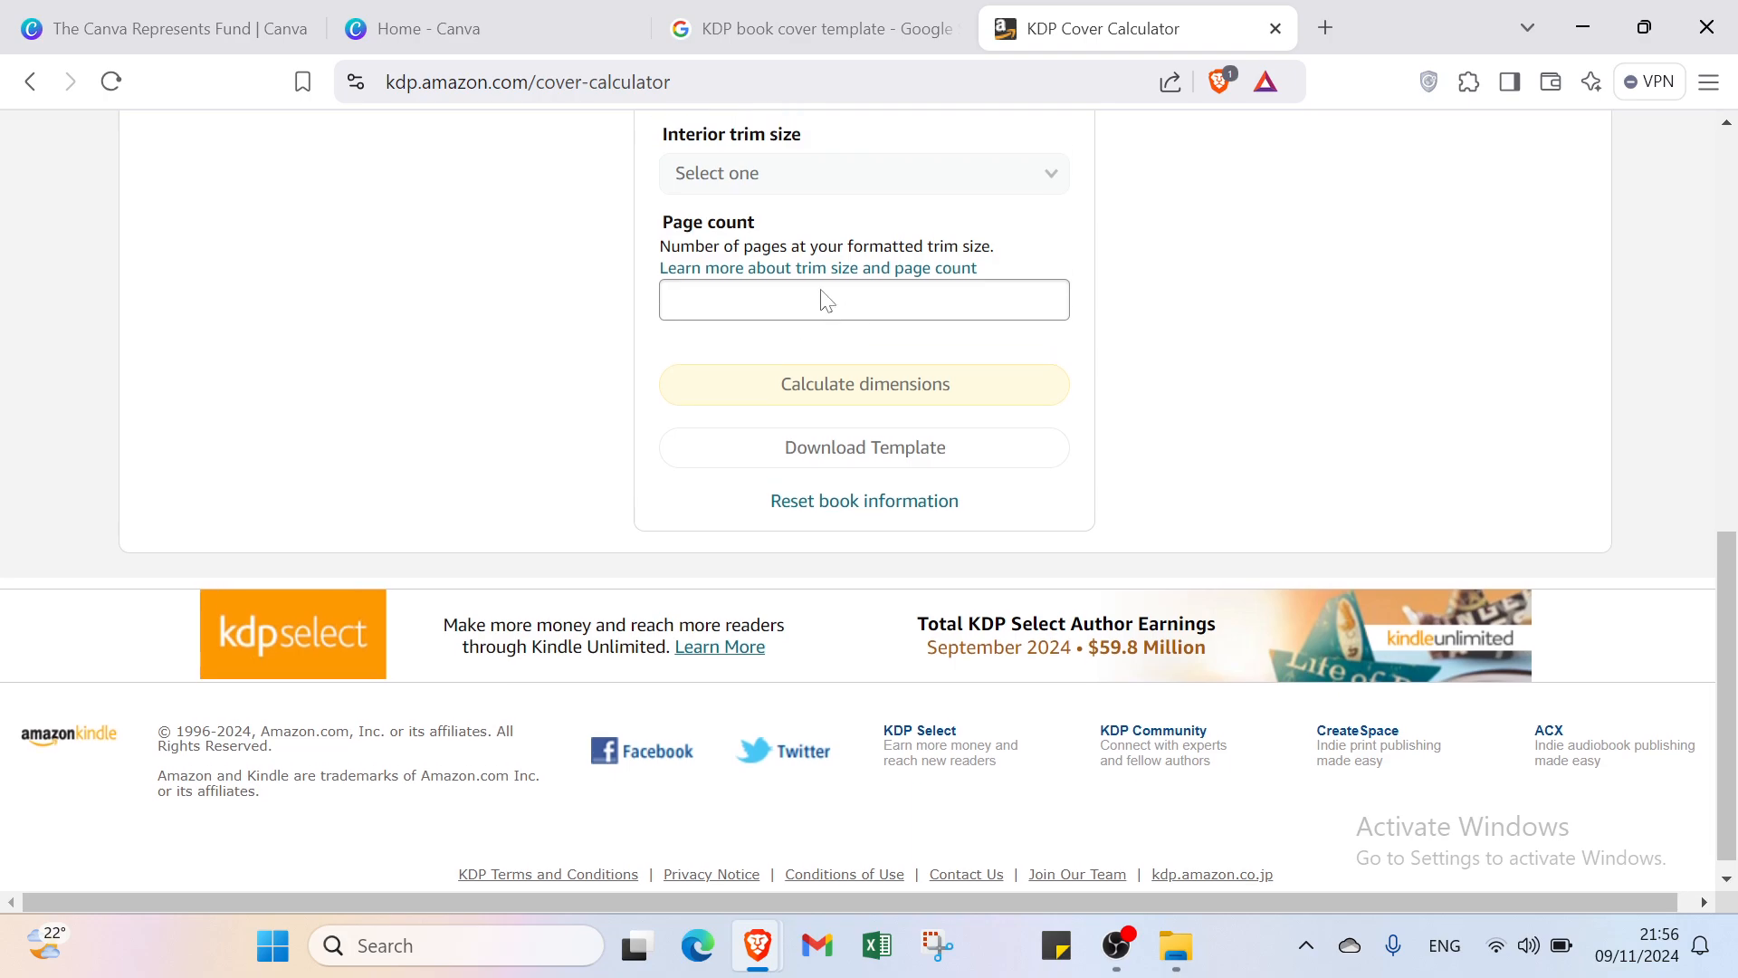
pyautogui.scroll(10, 825, 301)
pyautogui.click(532, 27)
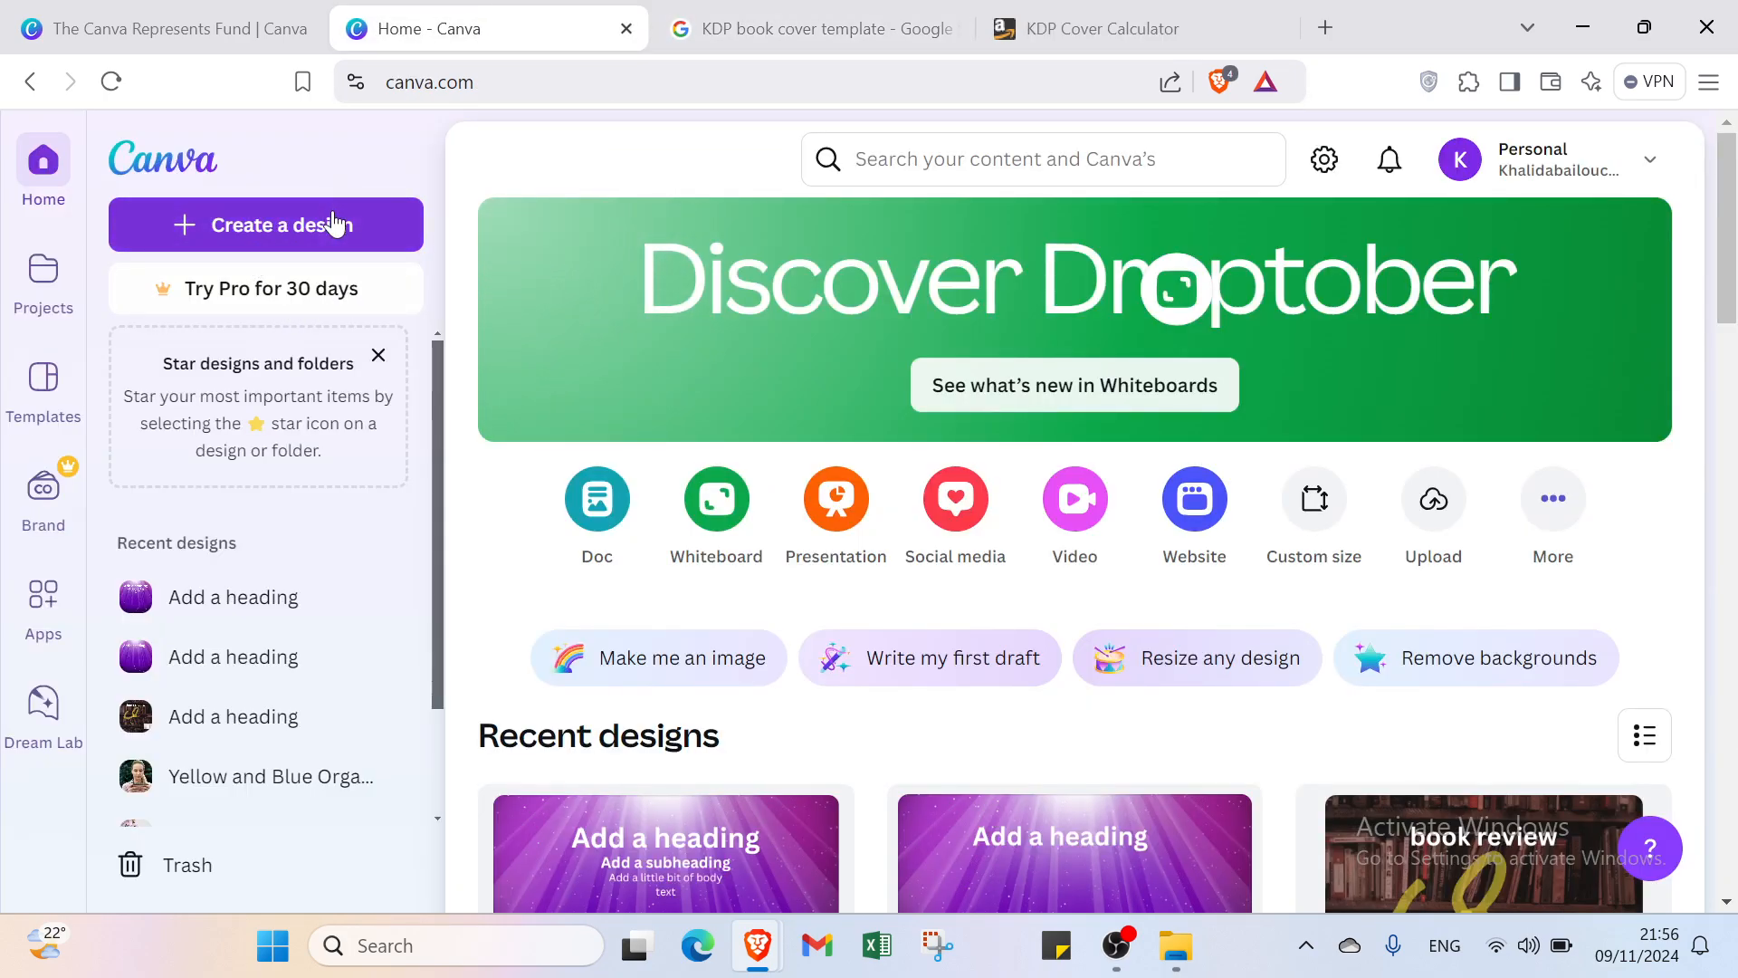
pyautogui.click(172, 28)
pyautogui.moveTo(634, 159)
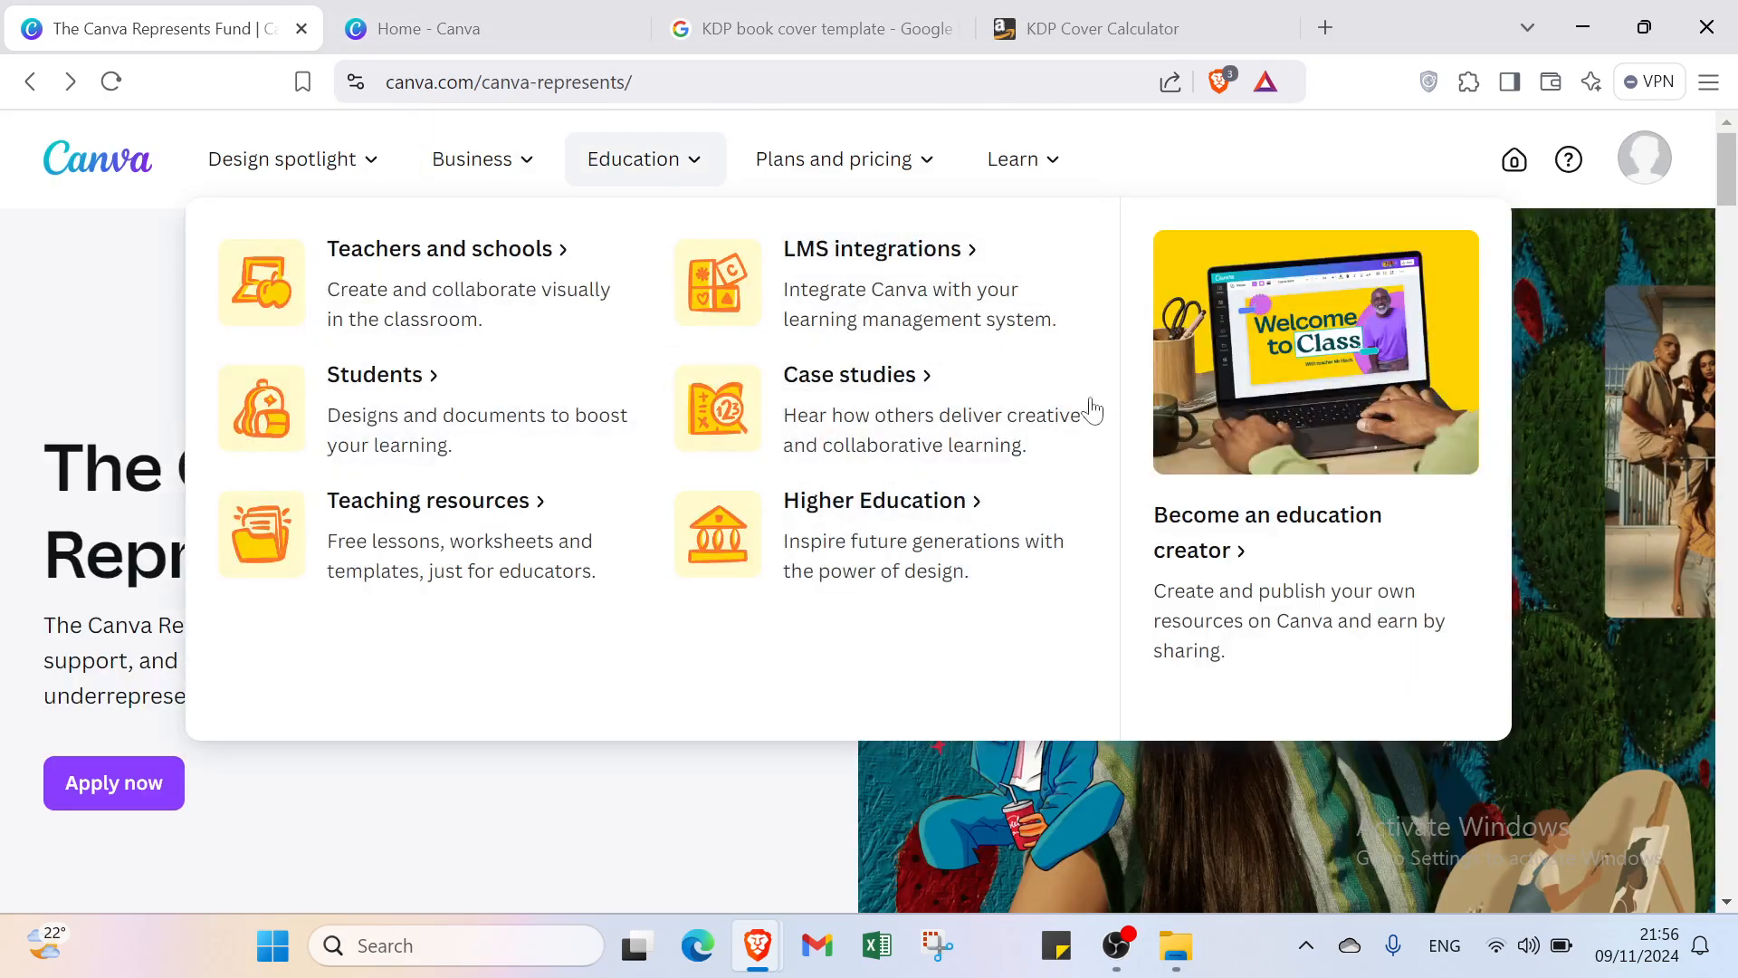